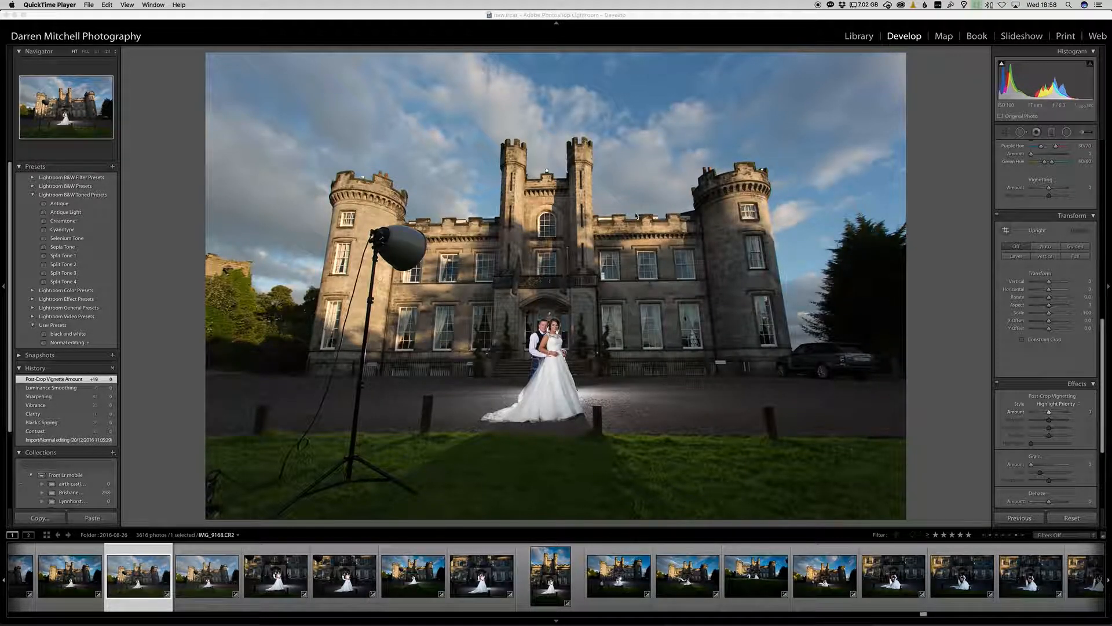
pyautogui.scroll(10, 1091, 247)
pyautogui.scroll(-10, 1091, 248)
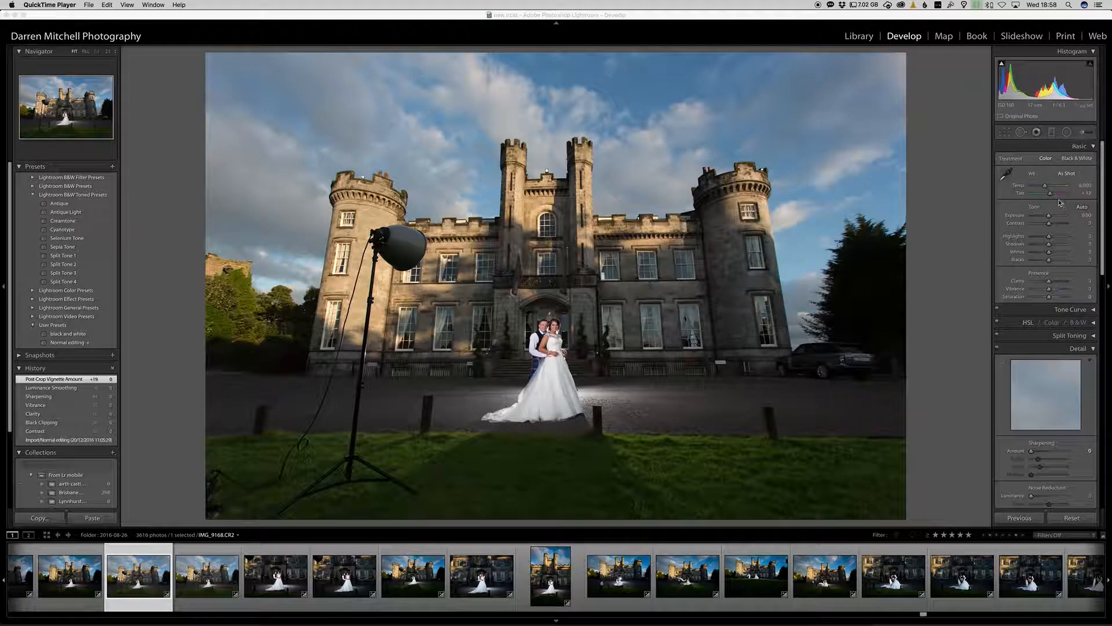
pyautogui.scroll(10, 1045, 468)
pyautogui.click(555, 322)
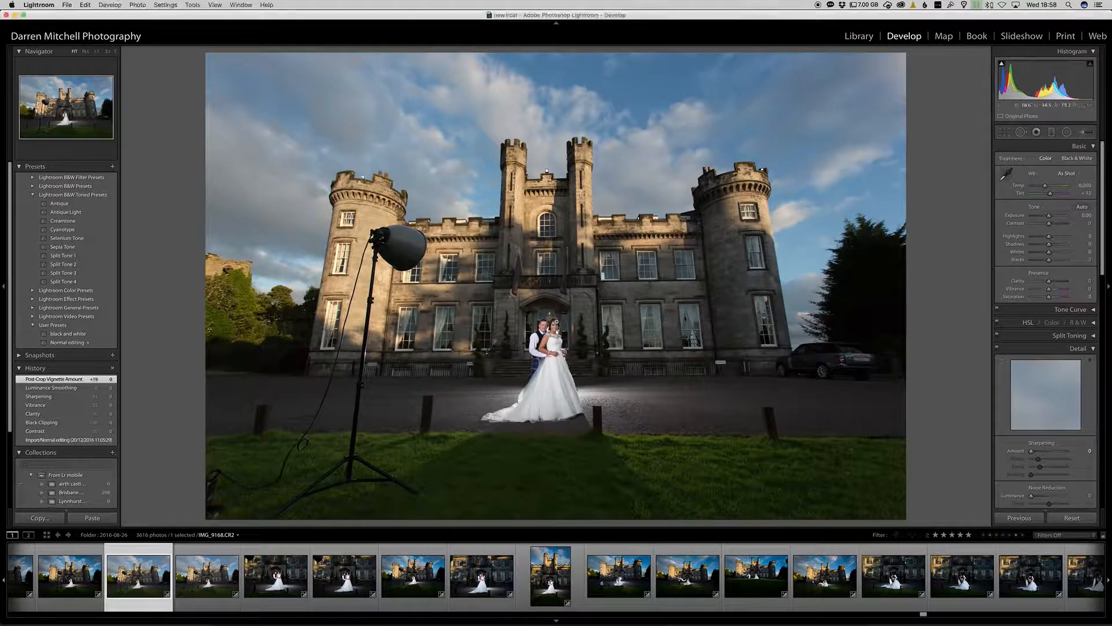
pyautogui.moveTo(642, 251); pyautogui.dragTo(596, 317)
pyautogui.click(596, 316)
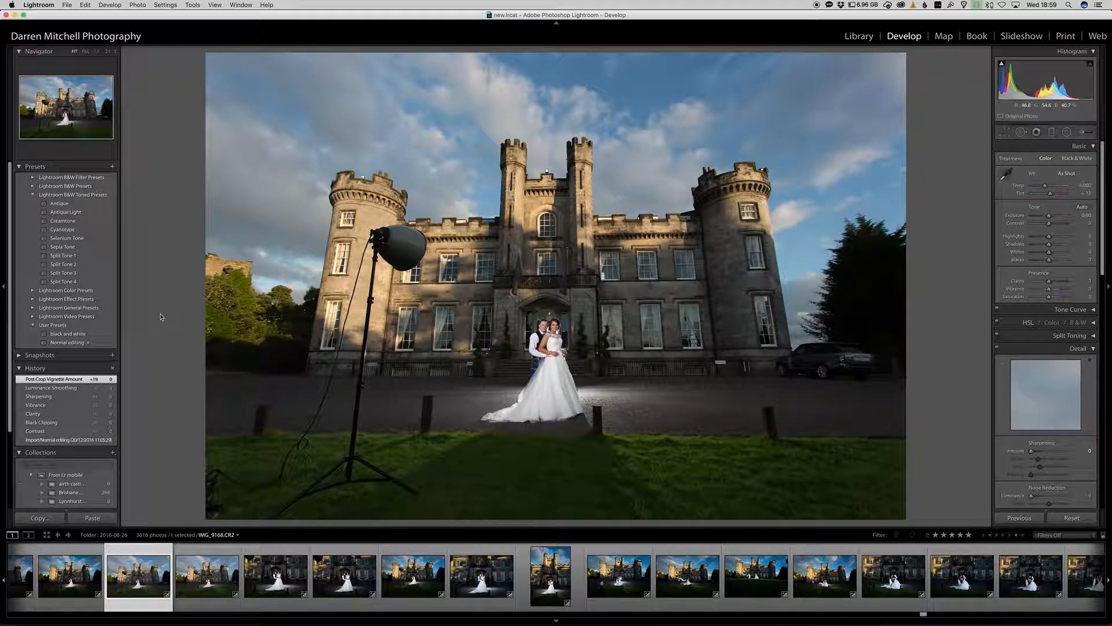
# Apply the Normal editing preset to the castle wedding photo and raise its Blacks to -17
pyautogui.click(67, 343)
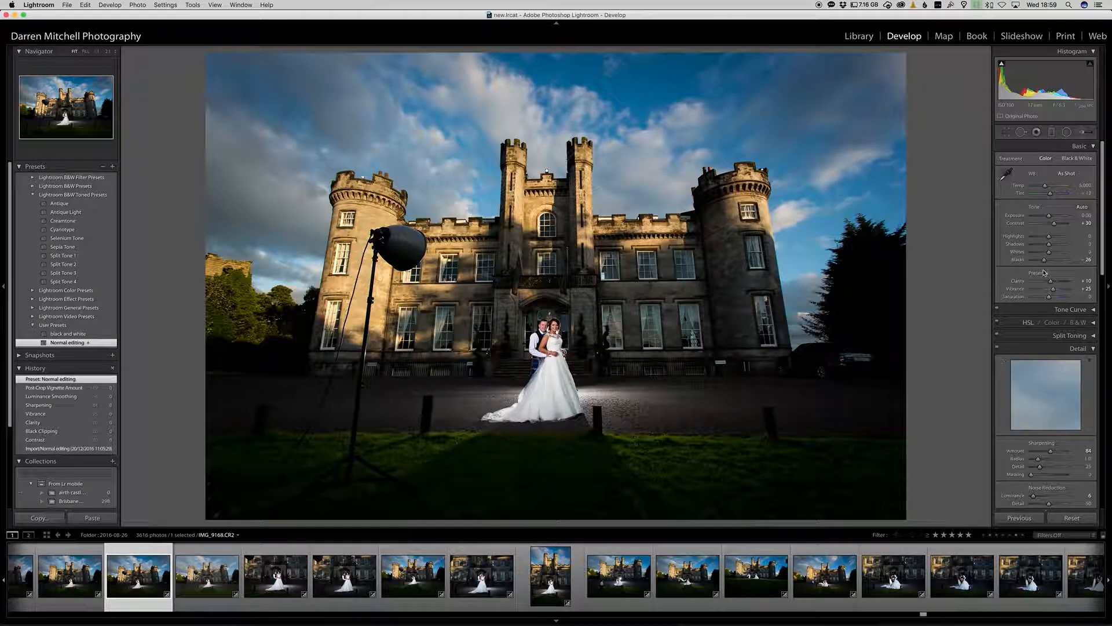
pyautogui.moveTo(1043, 260); pyautogui.dragTo(1047, 261)
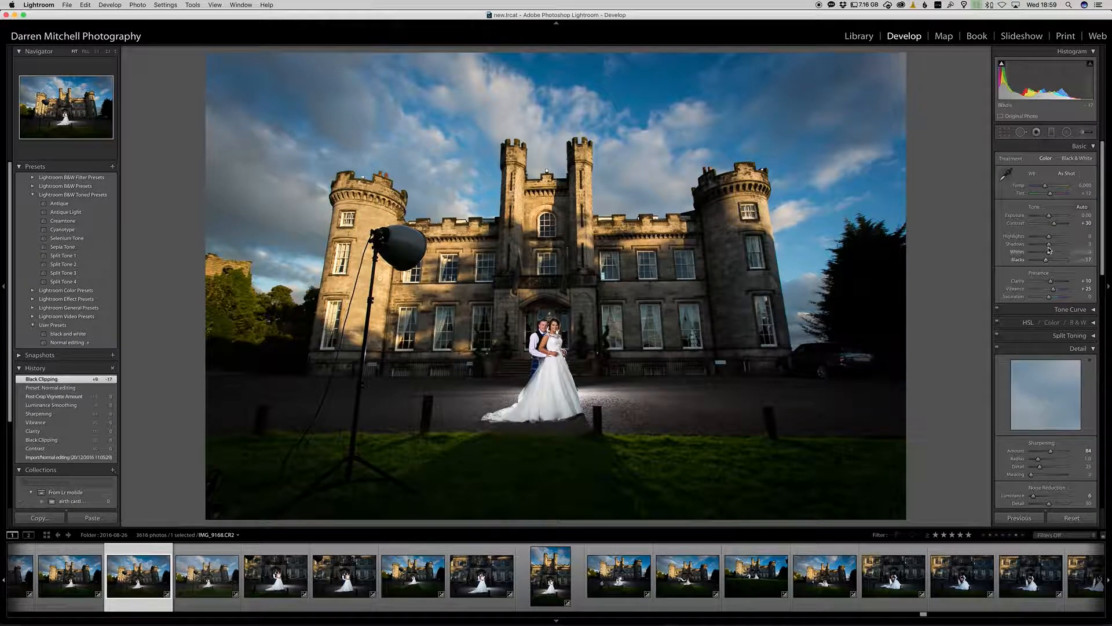
# Adjust the photo's tone to Exposure +0.60, Highlights -65 and Blacks -20
pyautogui.press('=')
pyautogui.press('=')
pyautogui.press('=')
pyautogui.press('=')
pyautogui.press('=')
pyautogui.press('=')
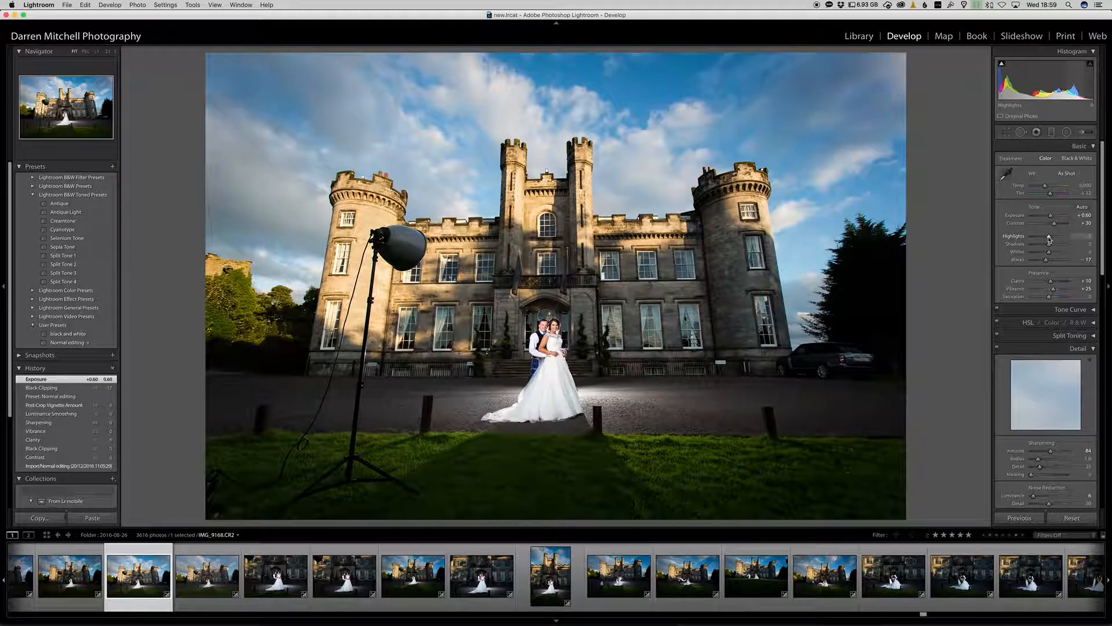
pyautogui.moveTo(1049, 237); pyautogui.dragTo(1037, 240)
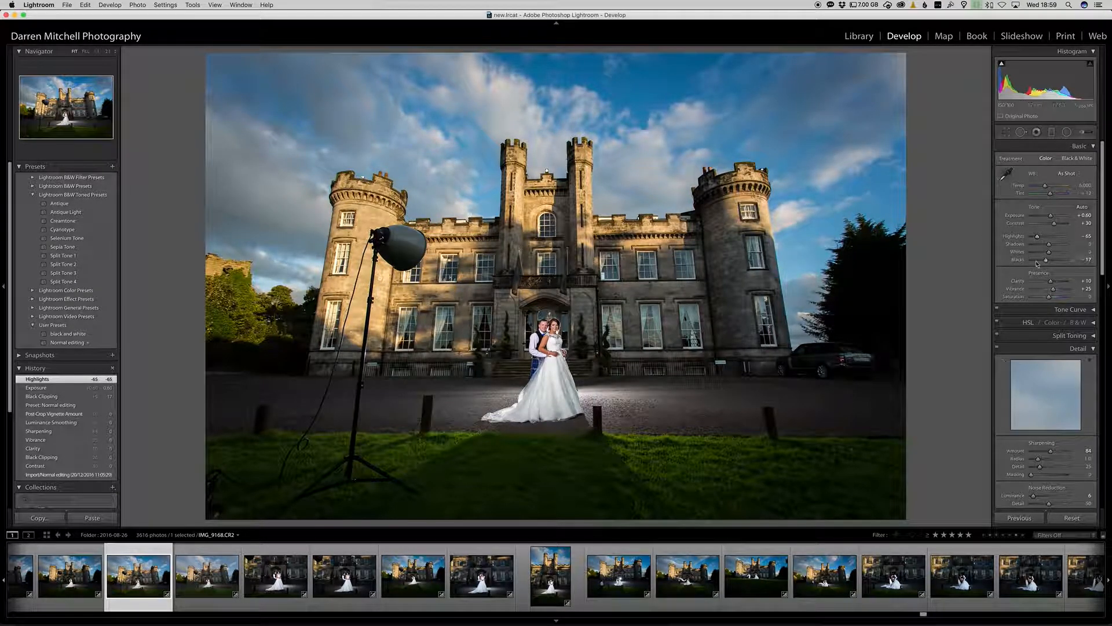
pyautogui.moveTo(1046, 262); pyautogui.dragTo(1044, 262)
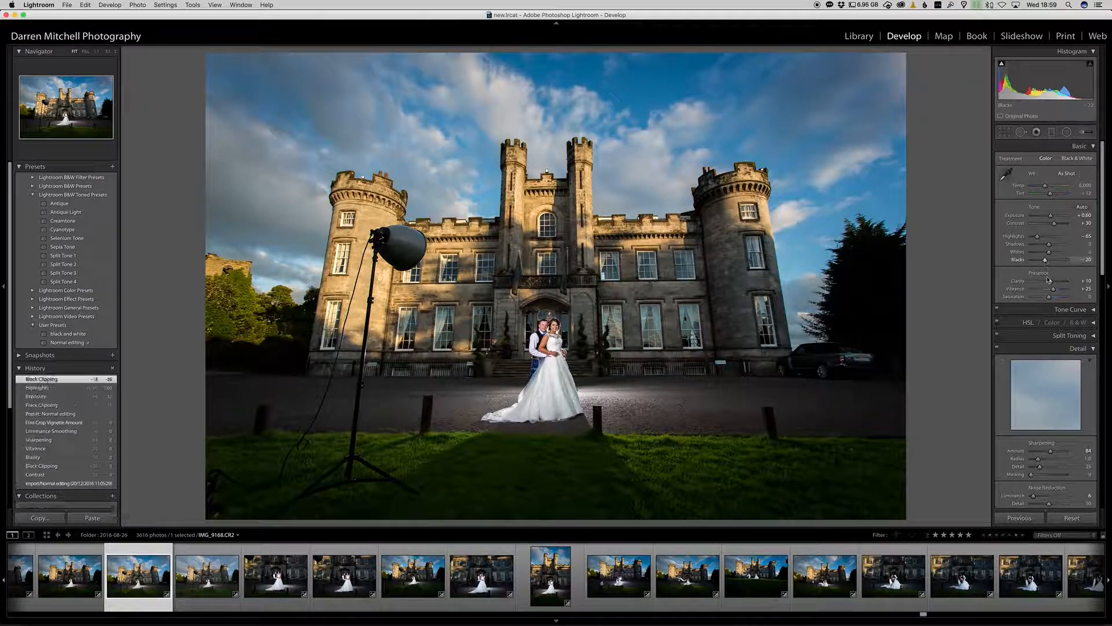
# Reduce the photo's Sharpening amount to 59
pyautogui.scroll(-5, 1043, 342)
pyautogui.moveTo(1051, 328); pyautogui.dragTo(1044, 328)
pyautogui.scroll(-2, 1018, 347)
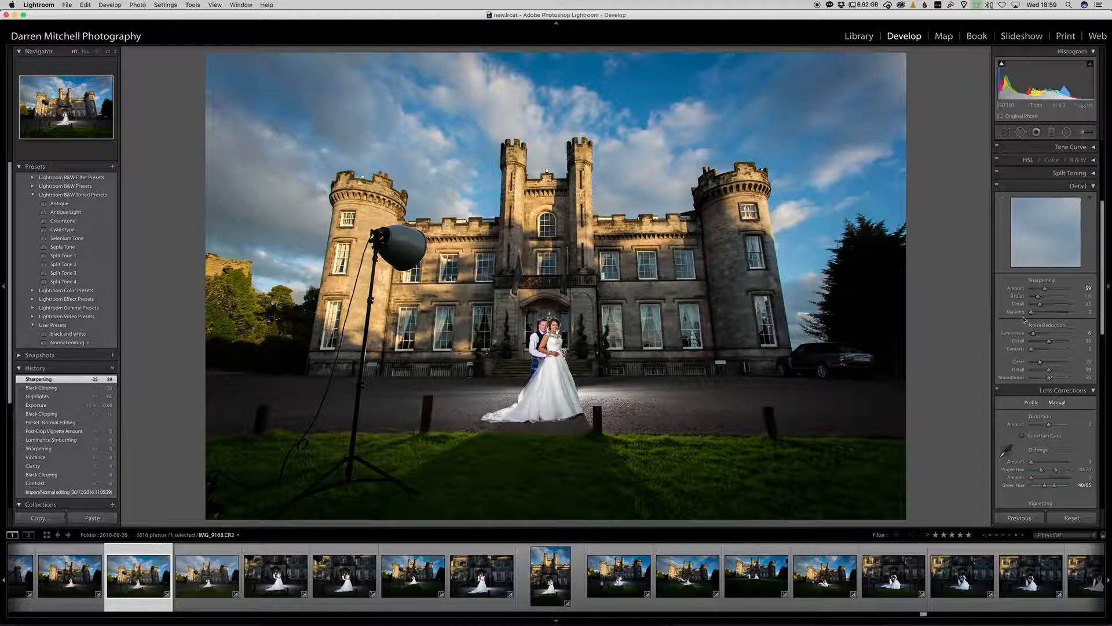
pyautogui.scroll(-6, 1034, 327)
pyautogui.scroll(10, 1035, 325)
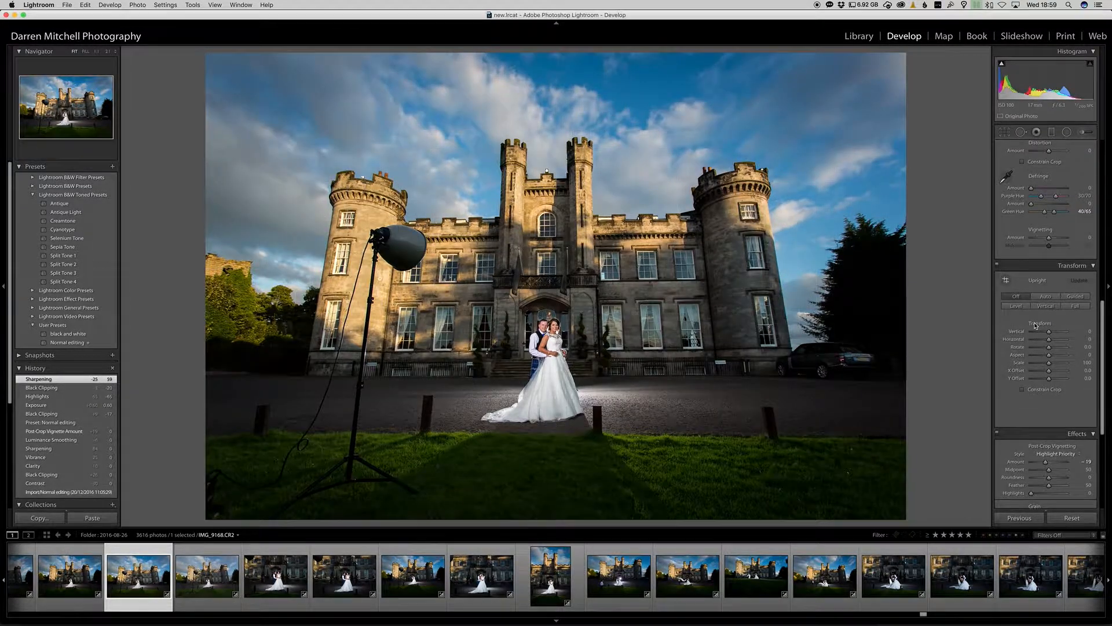
# Straighten the castle by rotating the crop to an angle of 1.16 and apply the crop
pyautogui.click(1004, 132)
pyautogui.moveTo(924, 57); pyautogui.dragTo(926, 60)
pyautogui.press('Return')
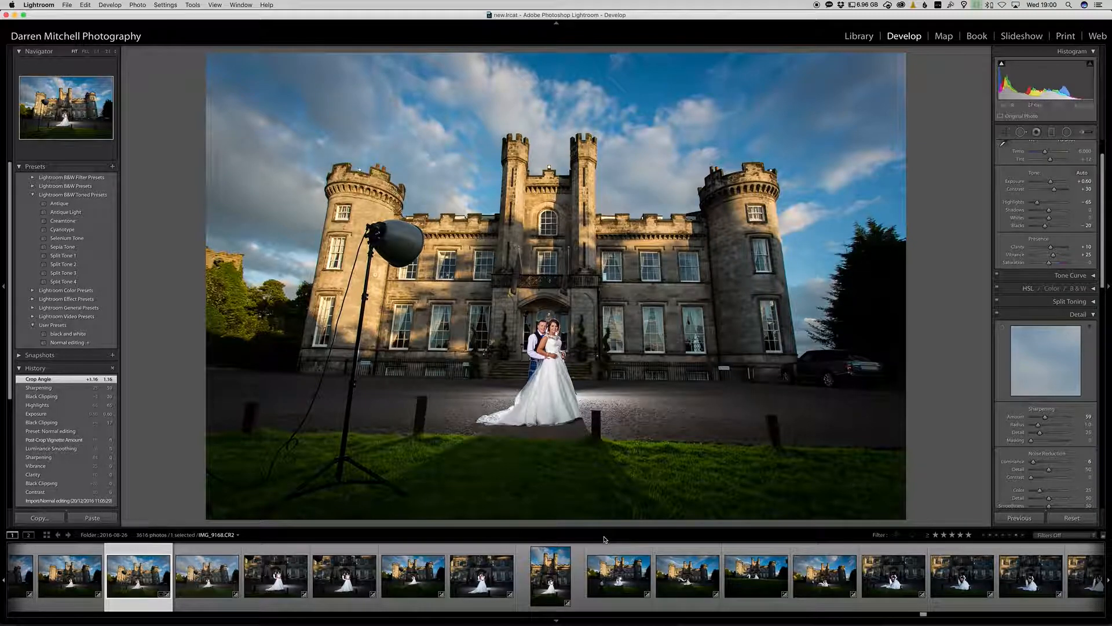
# Send the adjusted photo IMG_9168.CR2 to Adobe Photoshop CC 2017 for editing
pyautogui.rightClick(139, 570)
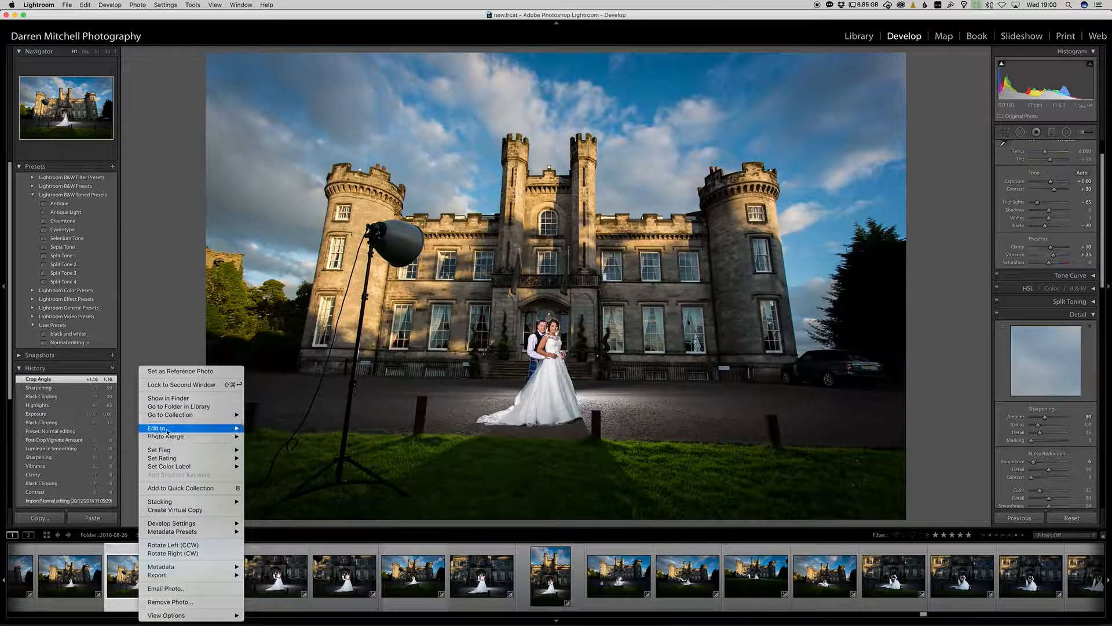
pyautogui.moveTo(209, 428)
pyautogui.click(306, 430)
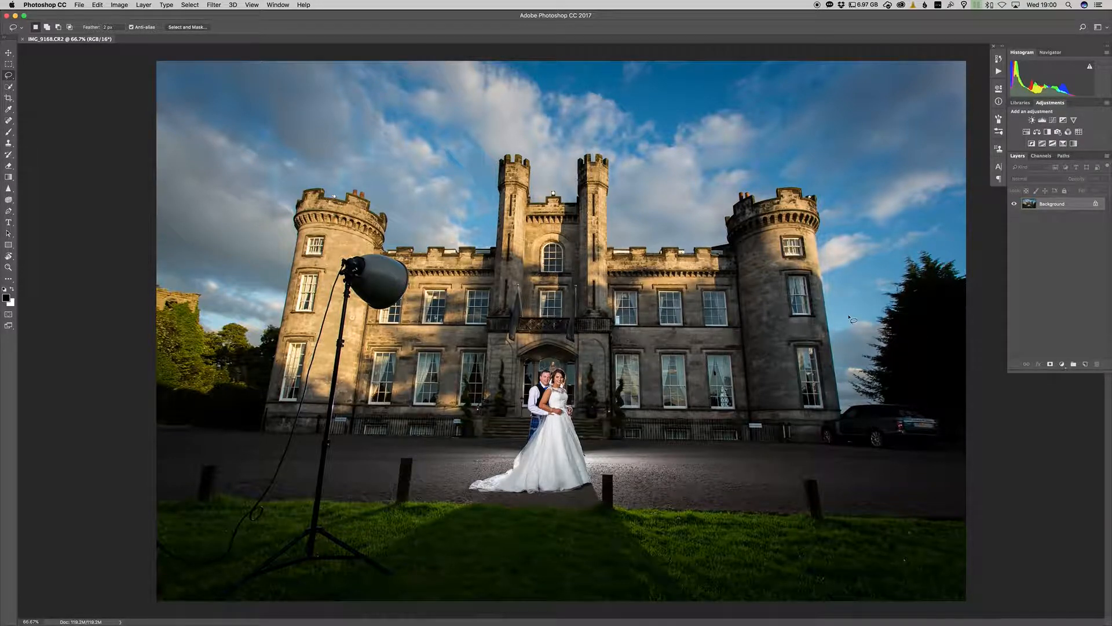
# Duplicate the Background layer and draw a freehand Lasso selection around the parked car on the copy
pyautogui.press('super+j')
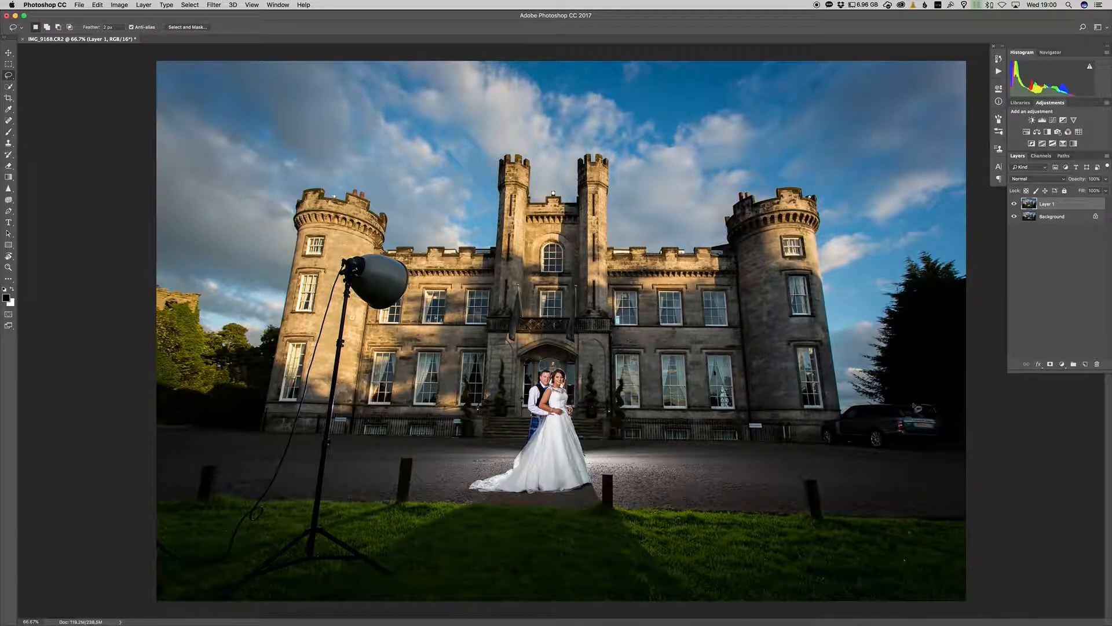
pyautogui.moveTo(875, 405)
pyautogui.mouseDown()
pyautogui.moveTo(852, 405)
pyautogui.moveTo(821, 437)
pyautogui.moveTo(826, 449)
pyautogui.moveTo(947, 447)
pyautogui.moveTo(937, 412)
pyautogui.mouseUp()
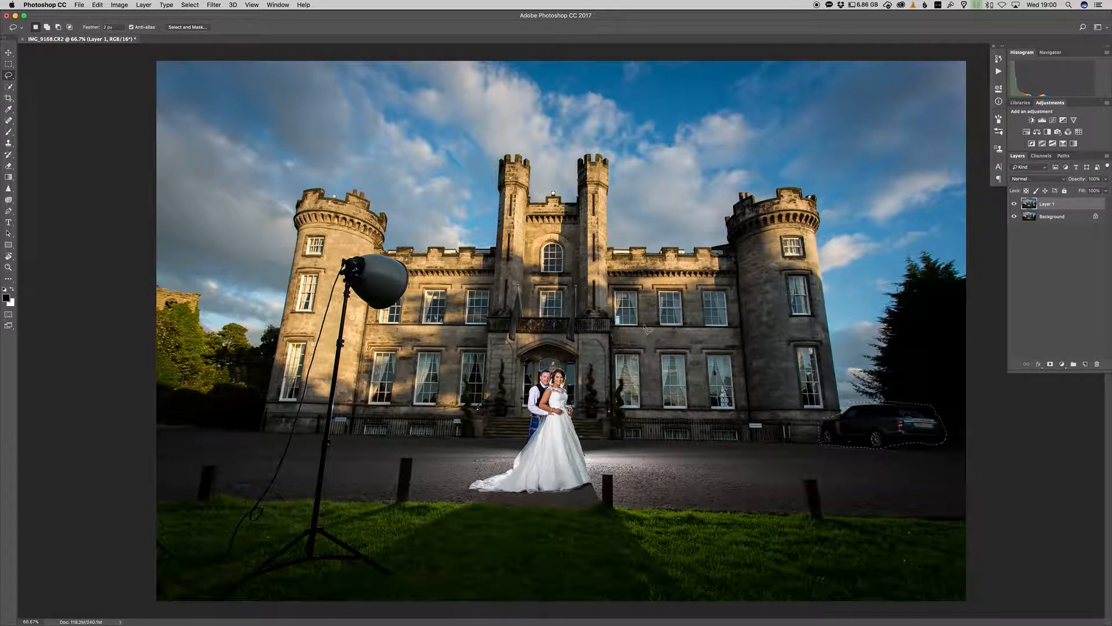
pyautogui.click(883, 424)
pyautogui.hotkey('ctrl', 'shift', 'e')
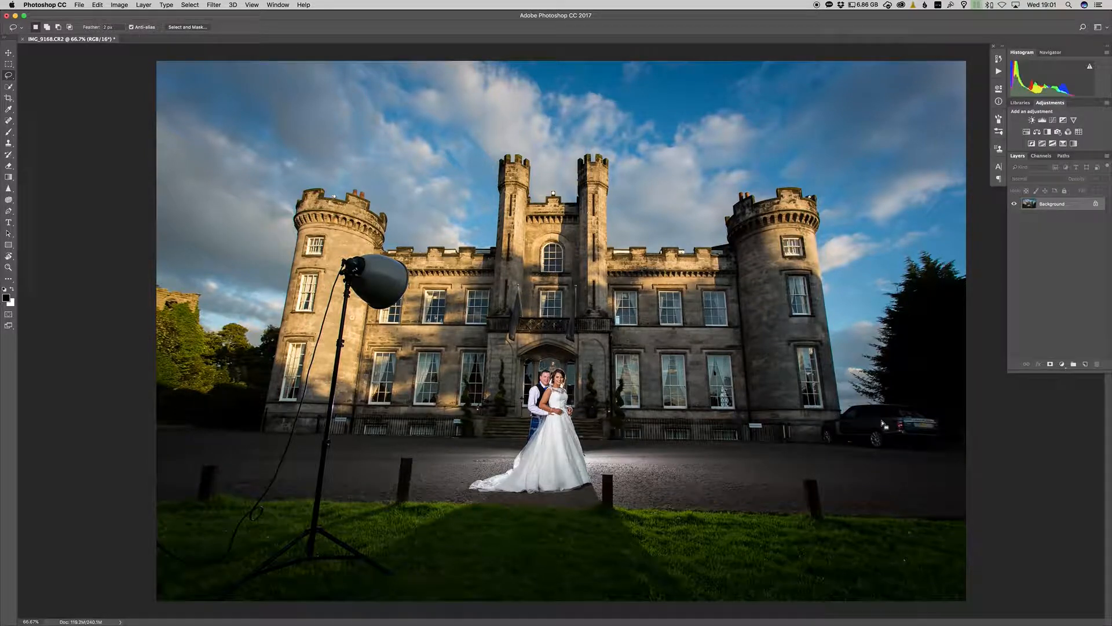
pyautogui.hotkey('ctrl', 'j')
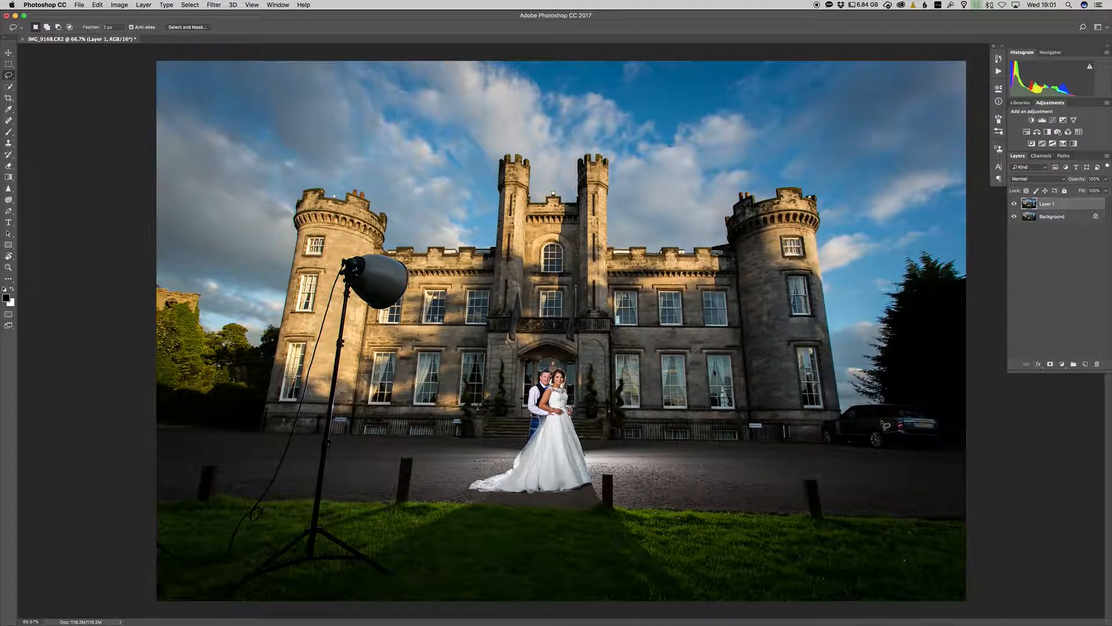
pyautogui.hotkey('ctrl', 'shift', 'd')
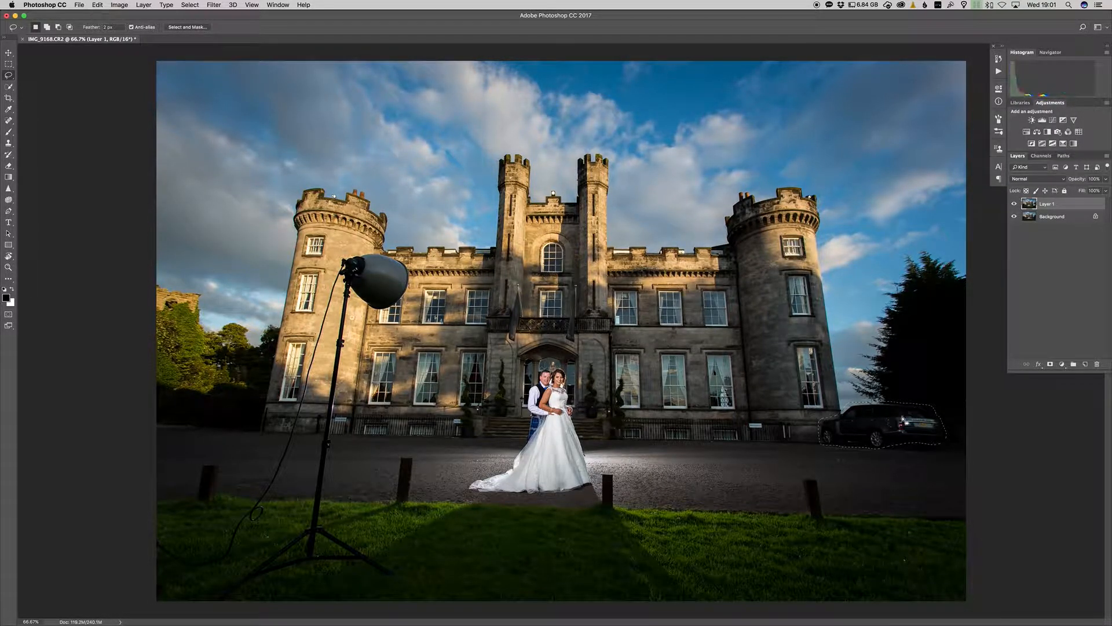
# Try to remove the selected car with a Content-Aware fill at 100% opacity
pyautogui.click(142, 6)
pyautogui.moveTo(97, 5)
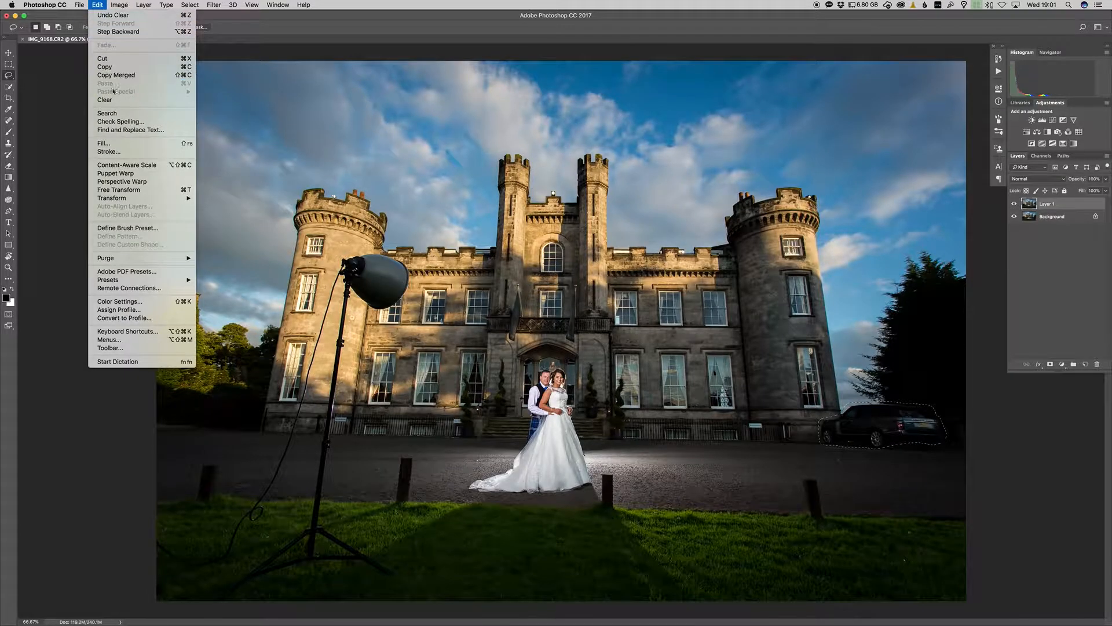
pyautogui.click(104, 143)
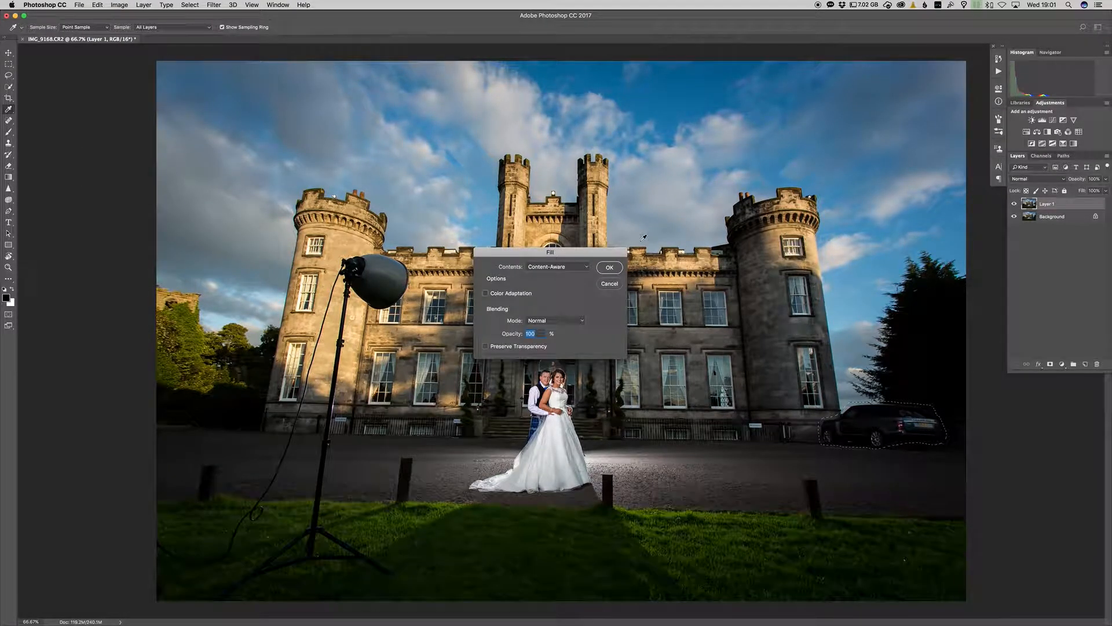
pyautogui.click(607, 268)
pyautogui.press('l')
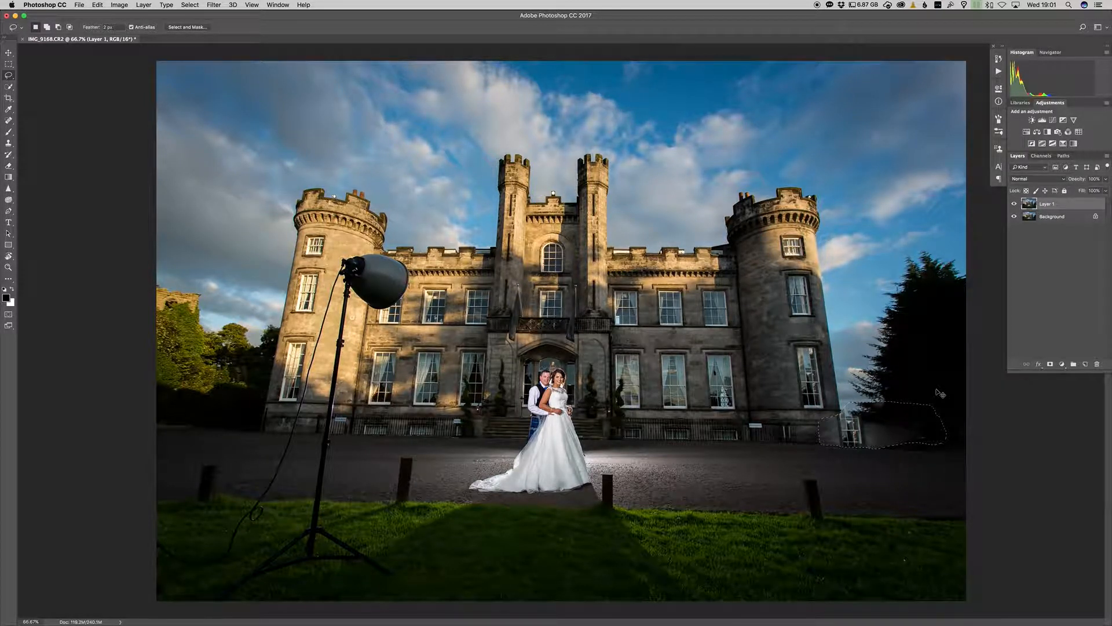
pyautogui.press('super+z')
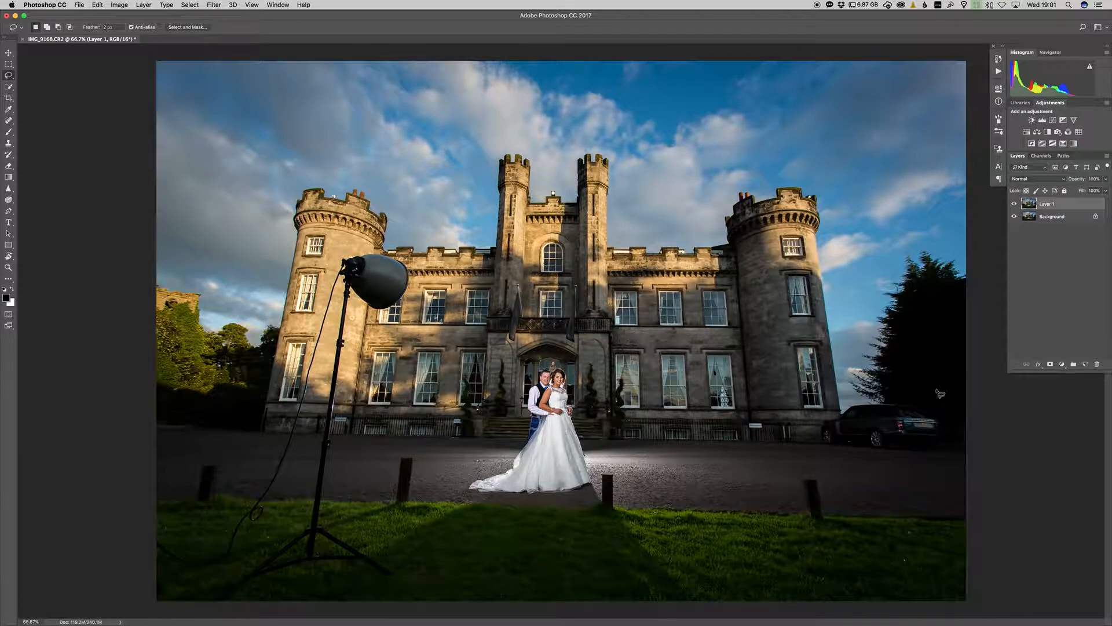
# Clone the dark tree area over the rear and middle of the car with a 125 px Clone Stamp brush
pyautogui.press('s')
pyautogui.press('[')
pyautogui.press('[')
pyautogui.press('[')
pyautogui.press('[')
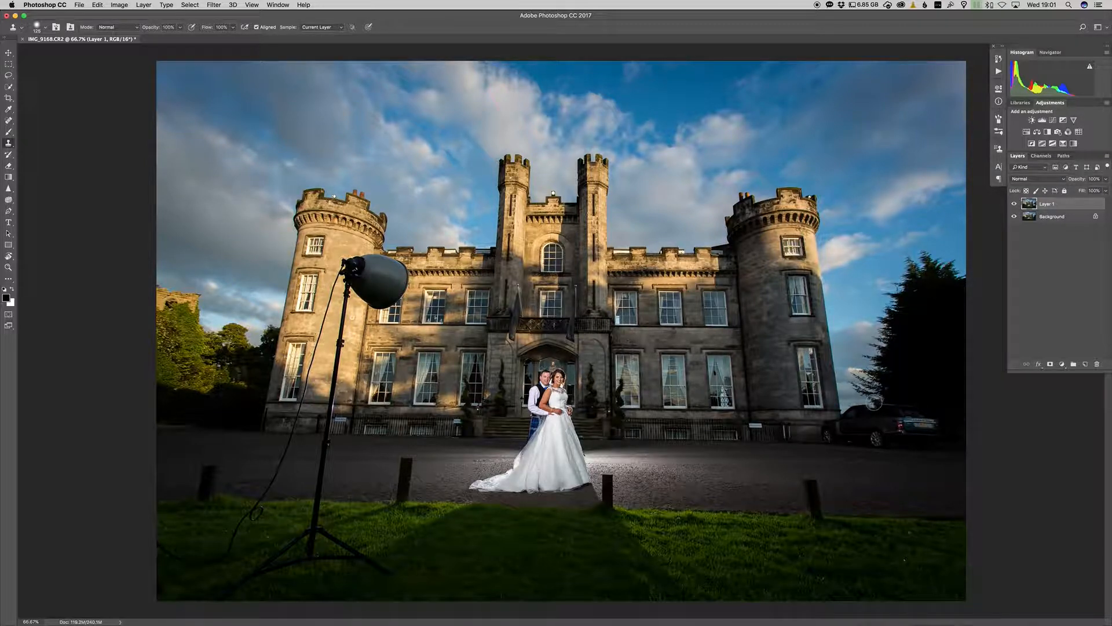
pyautogui.moveTo(876, 417)
pyautogui.mouseDown()
pyautogui.moveTo(933, 421)
pyautogui.moveTo(877, 432)
pyautogui.mouseUp()
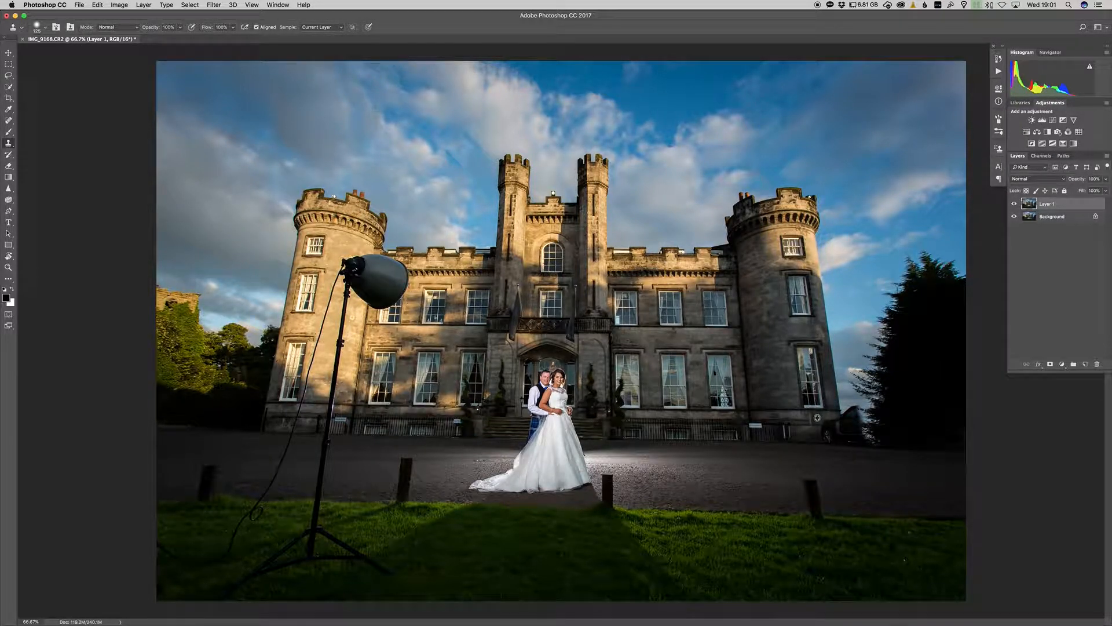
# Clone out the remaining front of the car beside the castle tower with a smaller Clone Stamp brush
pyautogui.press('[')
pyautogui.press('[')
pyautogui.press('[')
pyautogui.press('[')
pyautogui.moveTo(824, 422); pyautogui.dragTo(838, 436)
pyautogui.moveTo(847, 412); pyautogui.dragTo(844, 417)
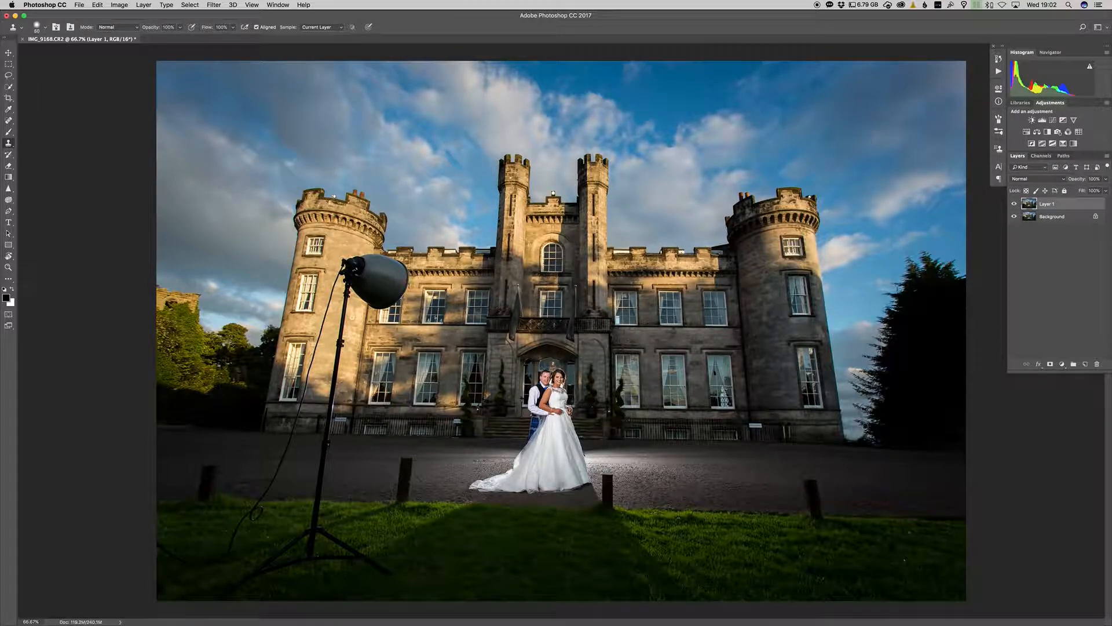
# Tidy the ground line between the tower base and the dark tree with the Clone Stamp
pyautogui.moveTo(870, 436)
pyautogui.mouseDown()
pyautogui.moveTo(881, 431)
pyautogui.moveTo(840, 441)
pyautogui.mouseUp()
pyautogui.keyDown('alt'); pyautogui.click(827, 439); pyautogui.keyUp('alt')
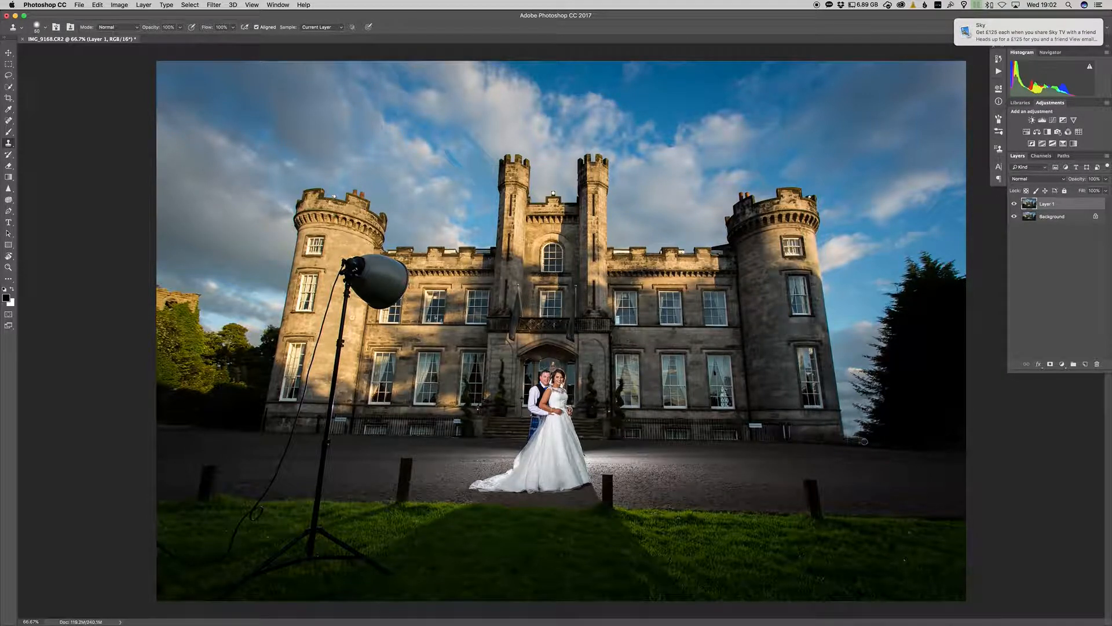
pyautogui.moveTo(965, 34)
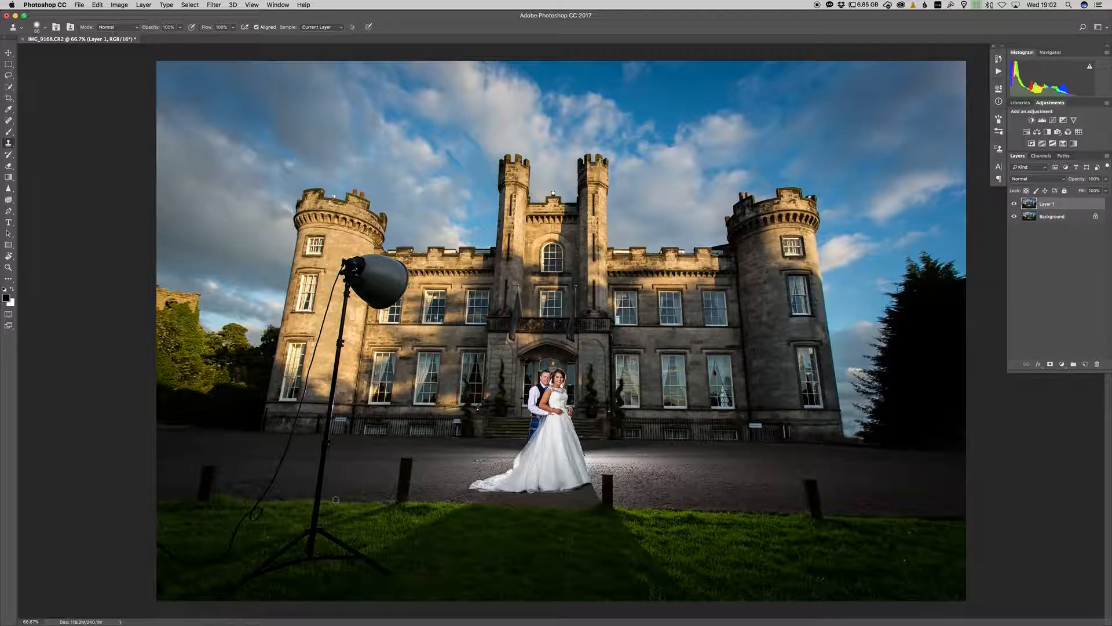
# Clone grass over the light stand's tripod legs and lower pole with a 100 px Clone Stamp brush
pyautogui.press(']')
pyautogui.press(']')
pyautogui.press(']')
pyautogui.press(']')
pyautogui.press(']')
pyautogui.moveTo(320, 499); pyautogui.dragTo(319, 521)
pyautogui.moveTo(356, 563)
pyautogui.mouseDown()
pyautogui.moveTo(385, 570)
pyautogui.moveTo(316, 532)
pyautogui.moveTo(333, 556)
pyautogui.moveTo(309, 556)
pyautogui.moveTo(320, 554)
pyautogui.mouseUp()
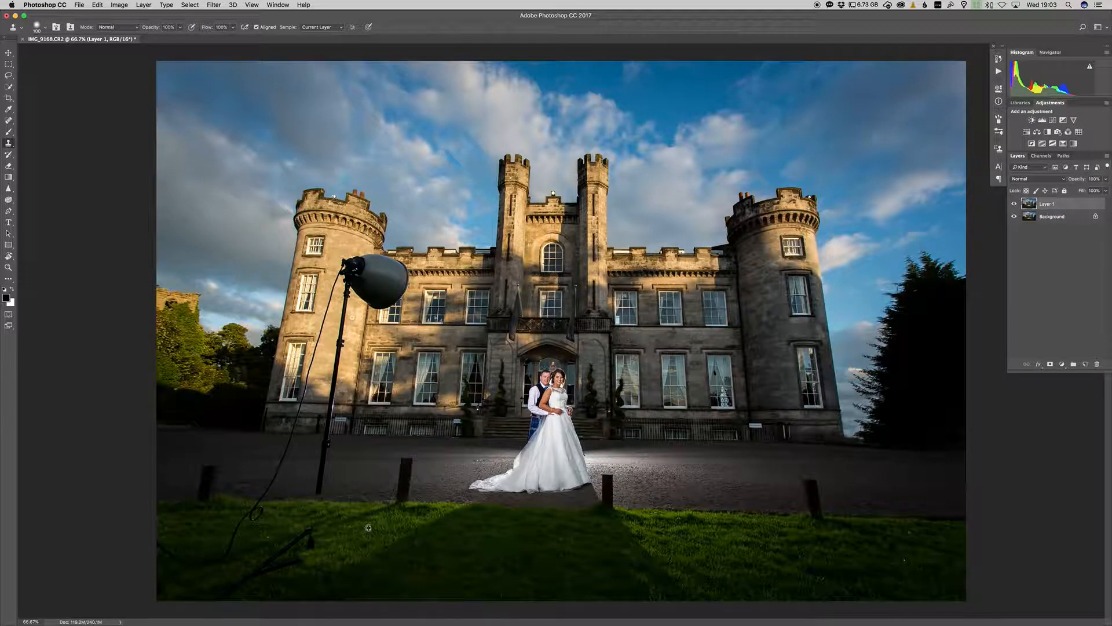
pyautogui.click(301, 557)
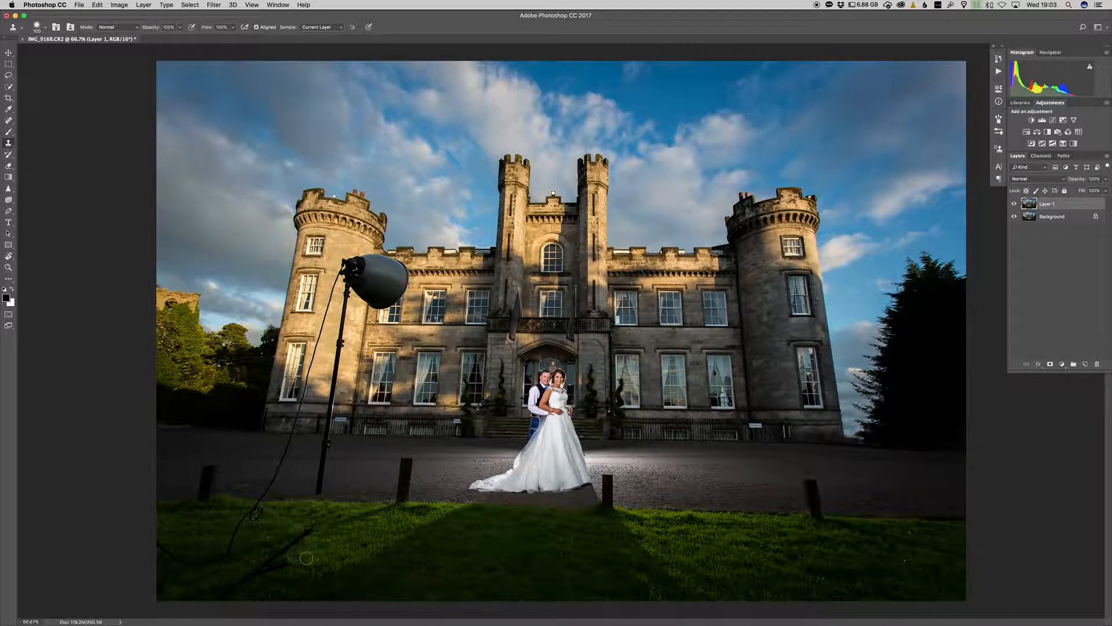
pyautogui.click(311, 527)
# Clone nearby gravel over the lower end of the light stand's pole, just above the grass edge
pyautogui.keyDown('alt'); pyautogui.click(351, 493); pyautogui.keyUp('alt')
pyautogui.moveTo(326, 492)
pyautogui.mouseDown()
pyautogui.moveTo(325, 464)
pyautogui.moveTo(320, 478)
pyautogui.mouseUp()
# Lasso the leftover tripod leg on the grass and remove it with a Content-Aware fill
pyautogui.press('l')
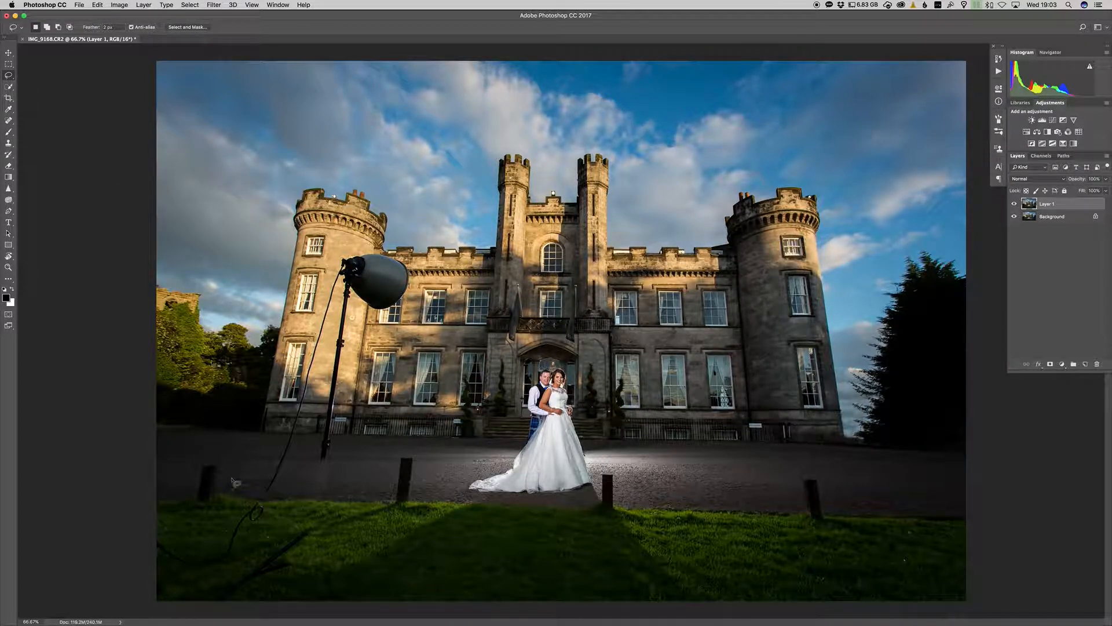
pyautogui.moveTo(309, 529)
pyautogui.mouseDown()
pyautogui.moveTo(251, 560)
pyautogui.moveTo(218, 598)
pyautogui.moveTo(253, 595)
pyautogui.moveTo(313, 529)
pyautogui.mouseUp()
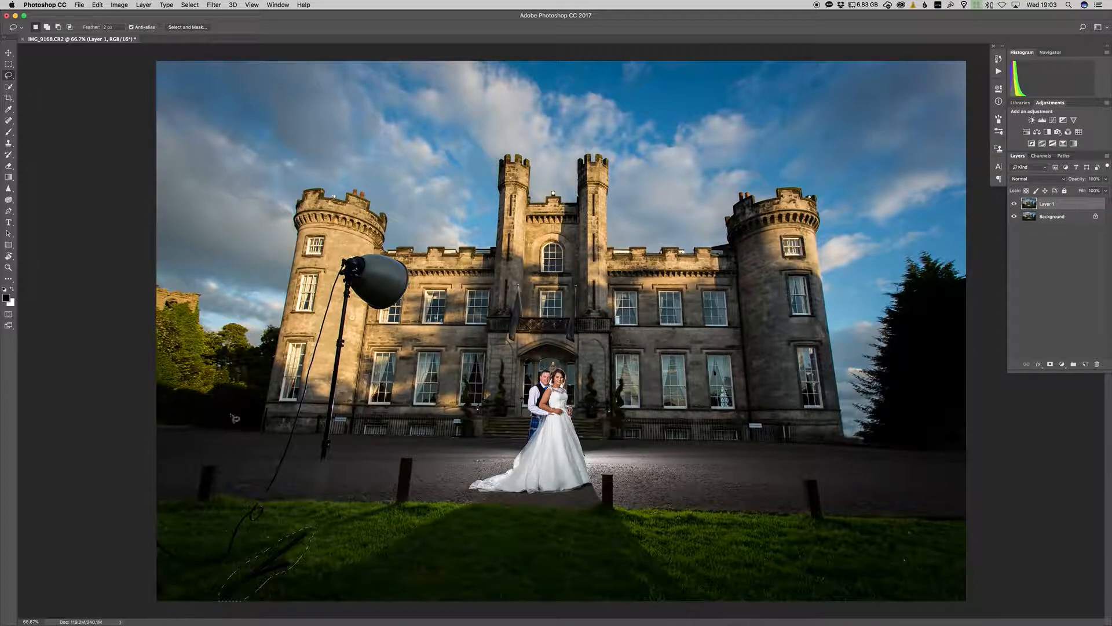
pyautogui.click(97, 4)
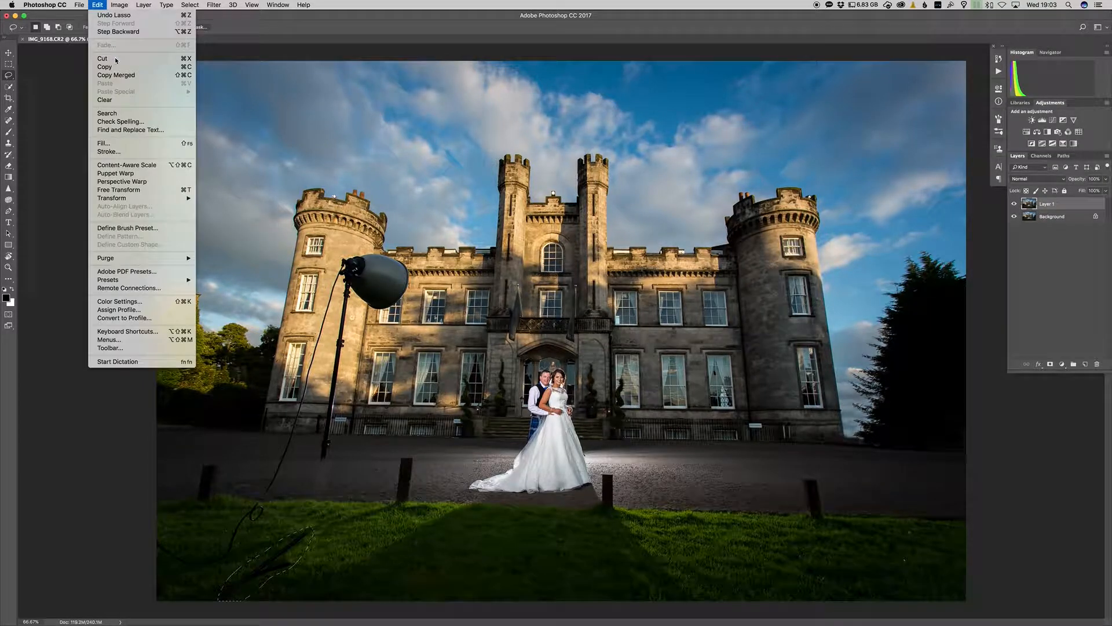
pyautogui.click(116, 143)
pyautogui.press('Return')
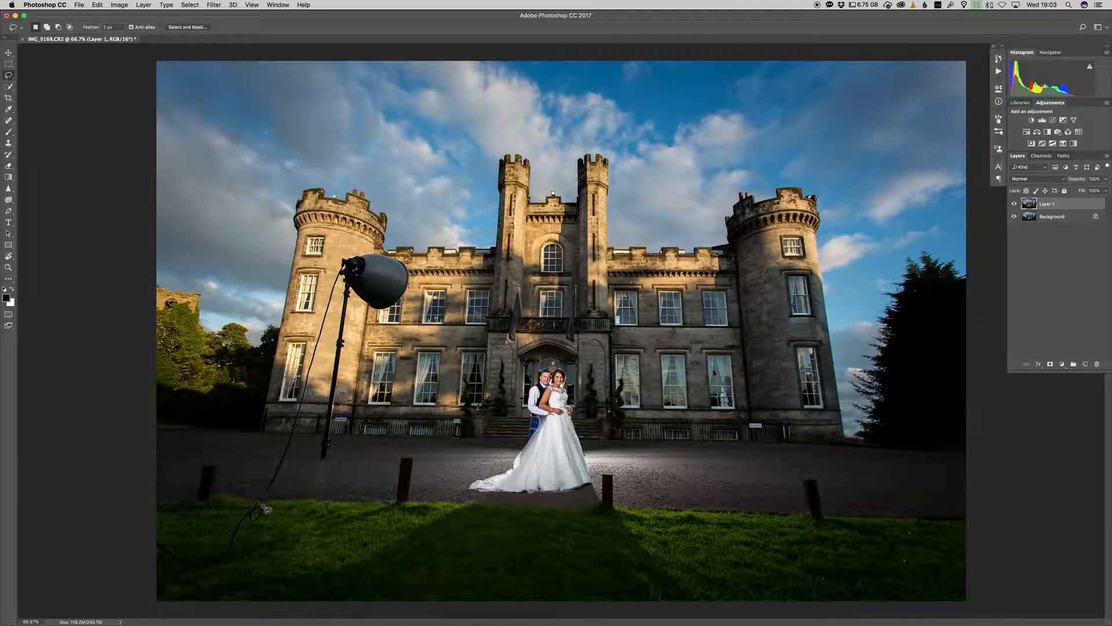
# Lasso the cable lying on the grass, remove it with a Content-Aware fill, deselect and clean up the remaining traces
pyautogui.moveTo(254, 508)
pyautogui.mouseDown()
pyautogui.moveTo(202, 557)
pyautogui.moveTo(150, 543)
pyautogui.moveTo(160, 567)
pyautogui.moveTo(206, 571)
pyautogui.moveTo(259, 559)
pyautogui.moveTo(271, 547)
pyautogui.moveTo(239, 539)
pyautogui.moveTo(265, 509)
pyautogui.mouseUp()
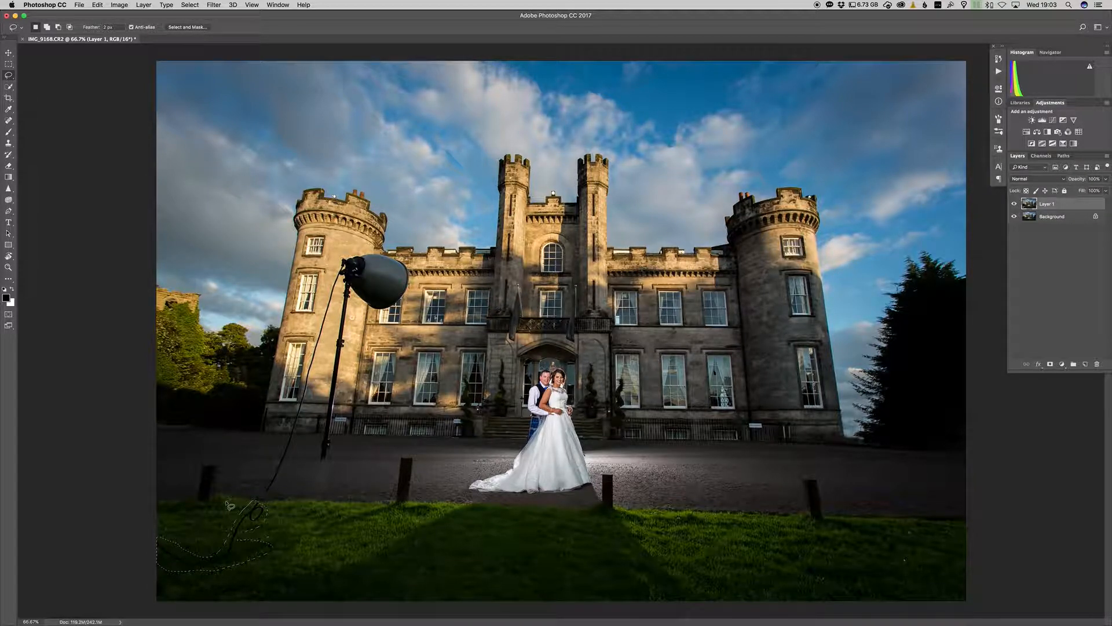
pyautogui.click(97, 4)
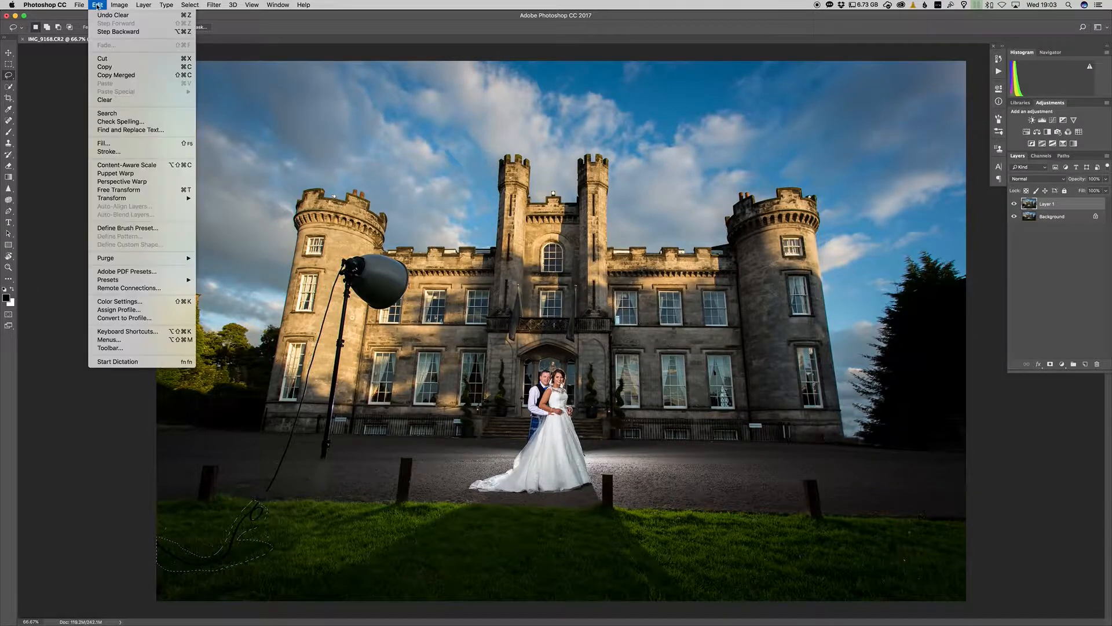
pyautogui.click(114, 143)
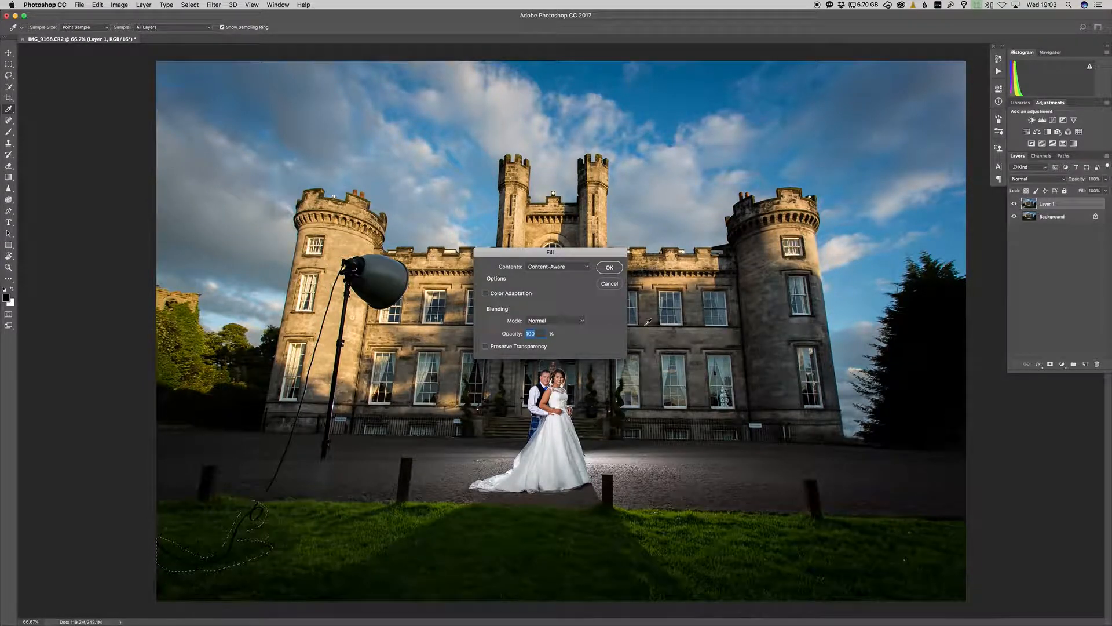
pyautogui.click(609, 268)
pyautogui.press('super+d')
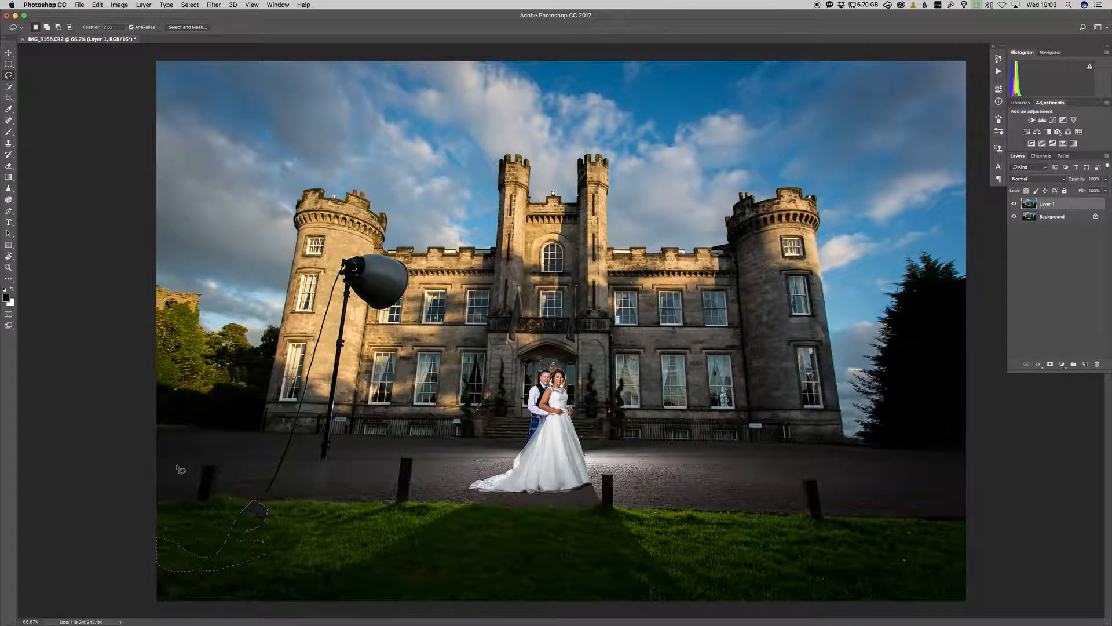
pyautogui.press('s')
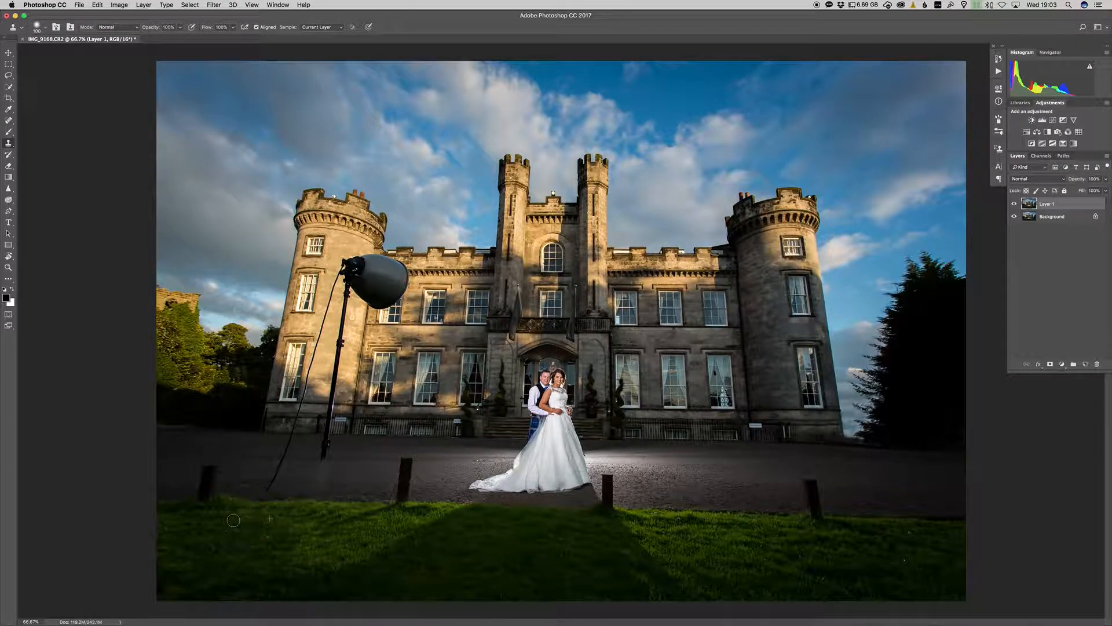
# Paint out the cable hanging from the light head across the tower and gravel with the Spot Healing Brush
pyautogui.press('l')
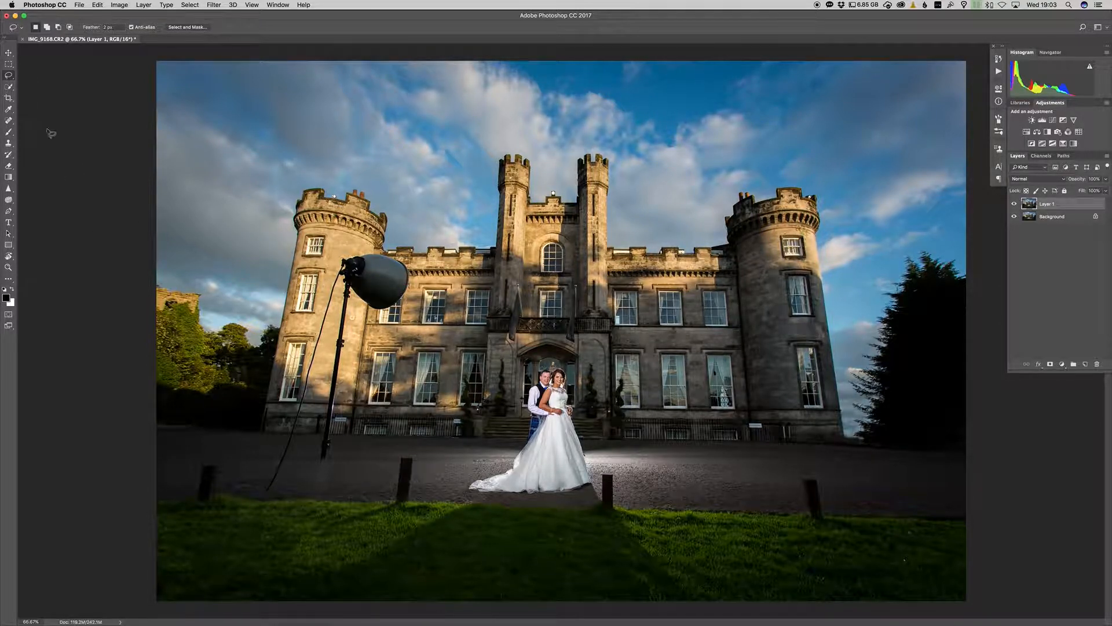
pyautogui.click(8, 87)
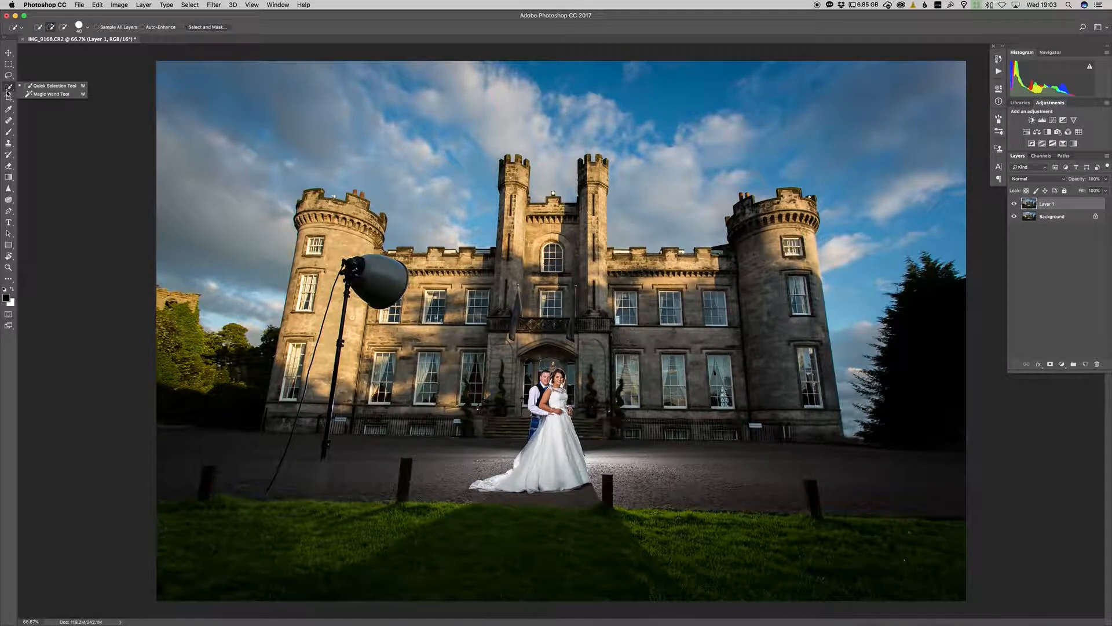
pyautogui.click(8, 120)
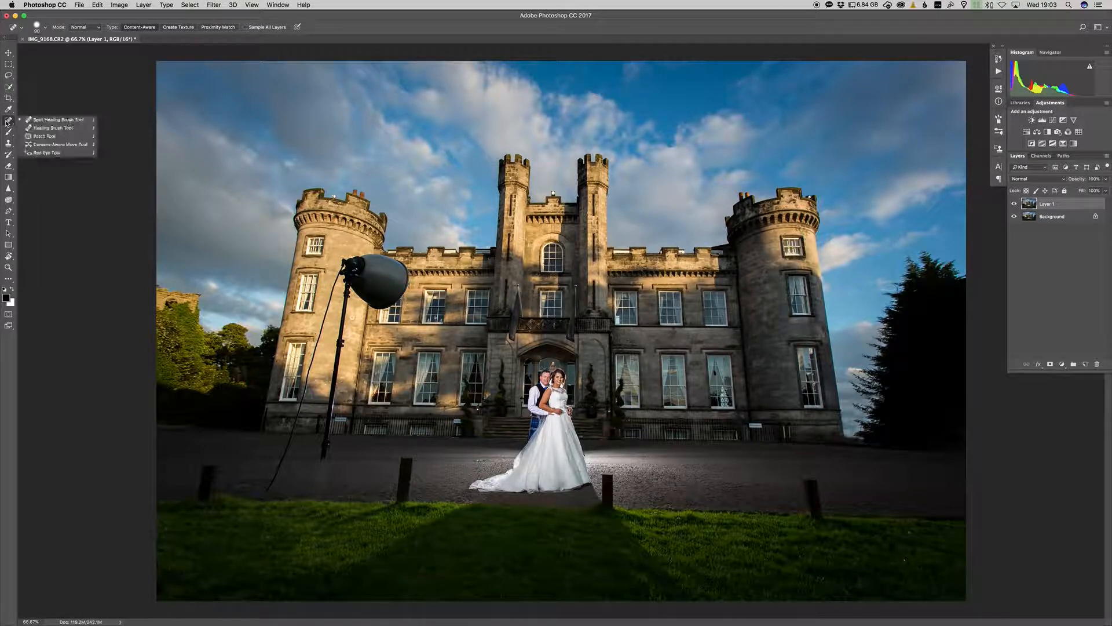
pyautogui.click(32, 121)
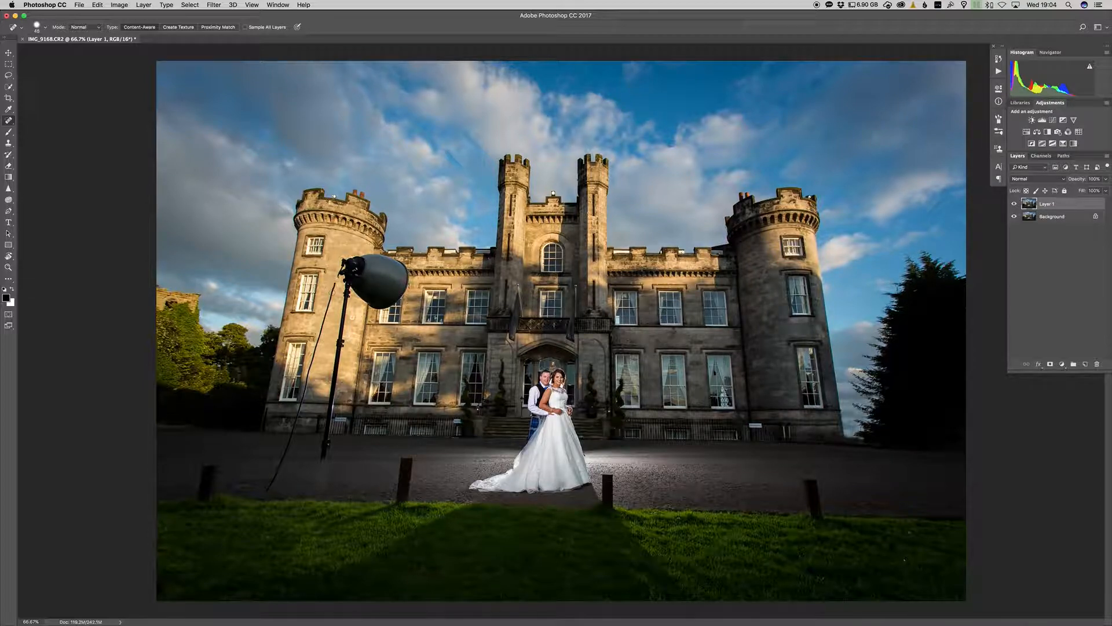
pyautogui.moveTo(327, 307); pyautogui.dragTo(336, 280)
pyautogui.moveTo(318, 330)
pyautogui.mouseDown()
pyautogui.moveTo(332, 292)
pyautogui.moveTo(302, 395)
pyautogui.mouseUp()
pyautogui.moveTo(317, 345); pyautogui.dragTo(305, 372)
pyautogui.moveTo(329, 309); pyautogui.dragTo(321, 332)
pyautogui.moveTo(290, 438); pyautogui.dragTo(304, 390)
pyautogui.moveTo(269, 492); pyautogui.dragTo(292, 439)
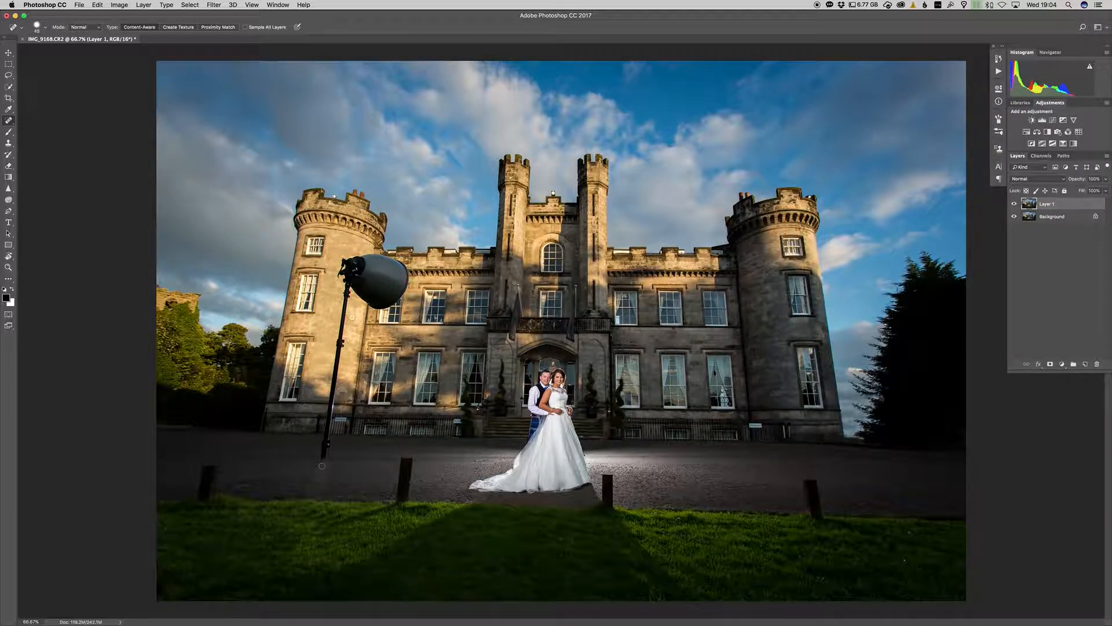
# Heal away the light stand's pole from the gravel up to the light head
pyautogui.press(']')
pyautogui.press(']')
pyautogui.press('[')
pyautogui.press('[')
pyautogui.moveTo(323, 464); pyautogui.dragTo(349, 284)
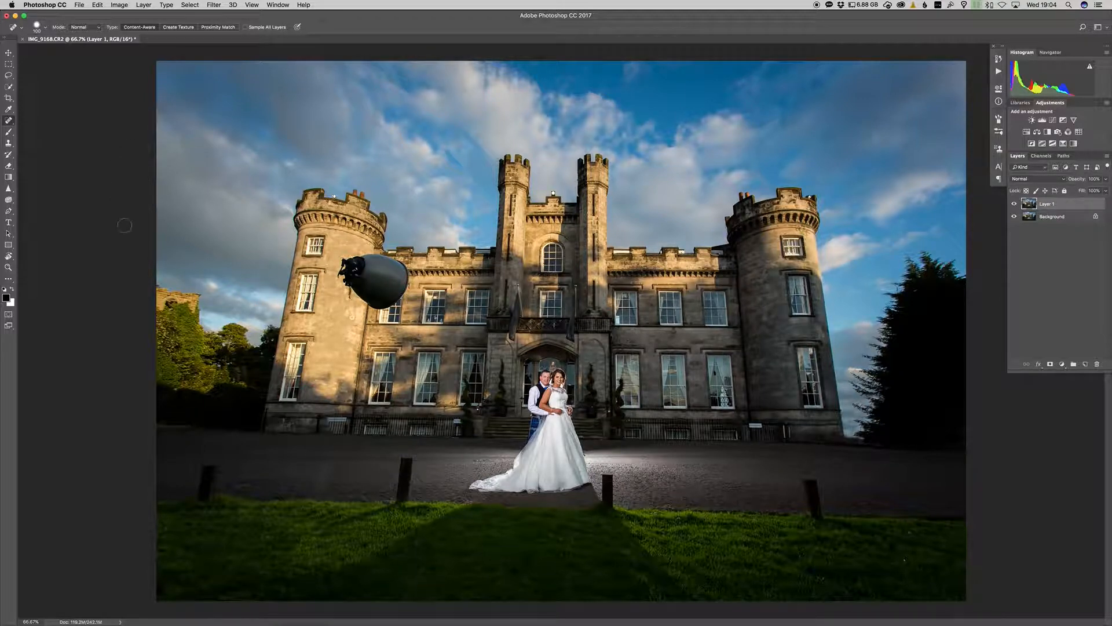
# Clone nearby gravel over the spot where the pole stood, using a larger Clone Stamp brush
pyautogui.click(8, 143)
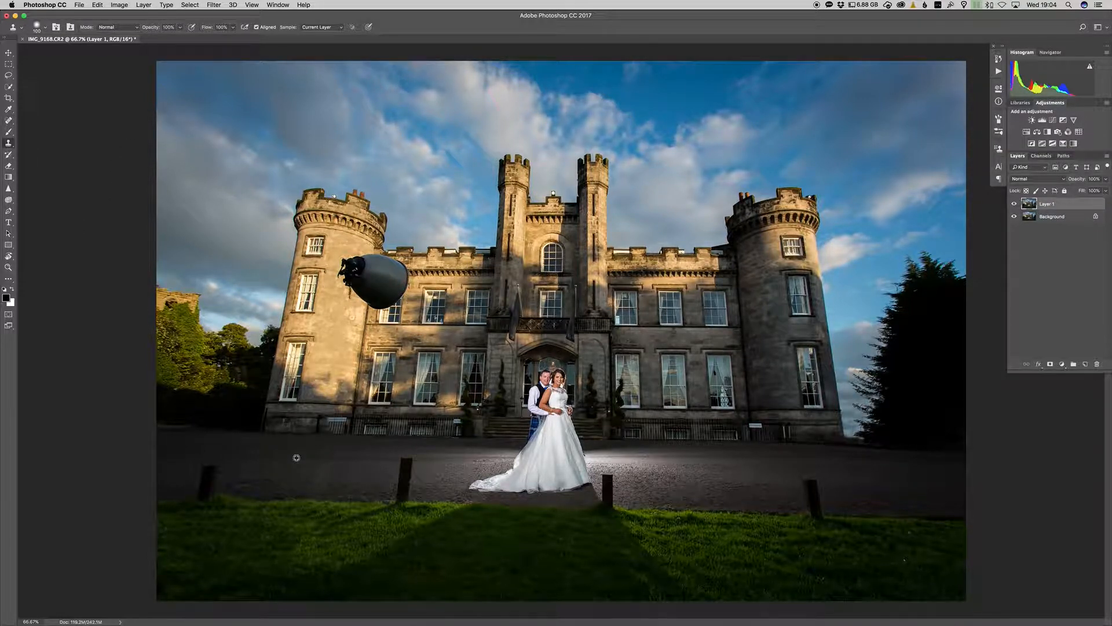
pyautogui.press(']')
pyautogui.press(']')
pyautogui.press(']')
pyautogui.press(']')
pyautogui.press(']')
pyautogui.press(']')
pyautogui.keyDown('alt'); pyautogui.click(289, 457); pyautogui.keyUp('alt')
pyautogui.click(323, 469)
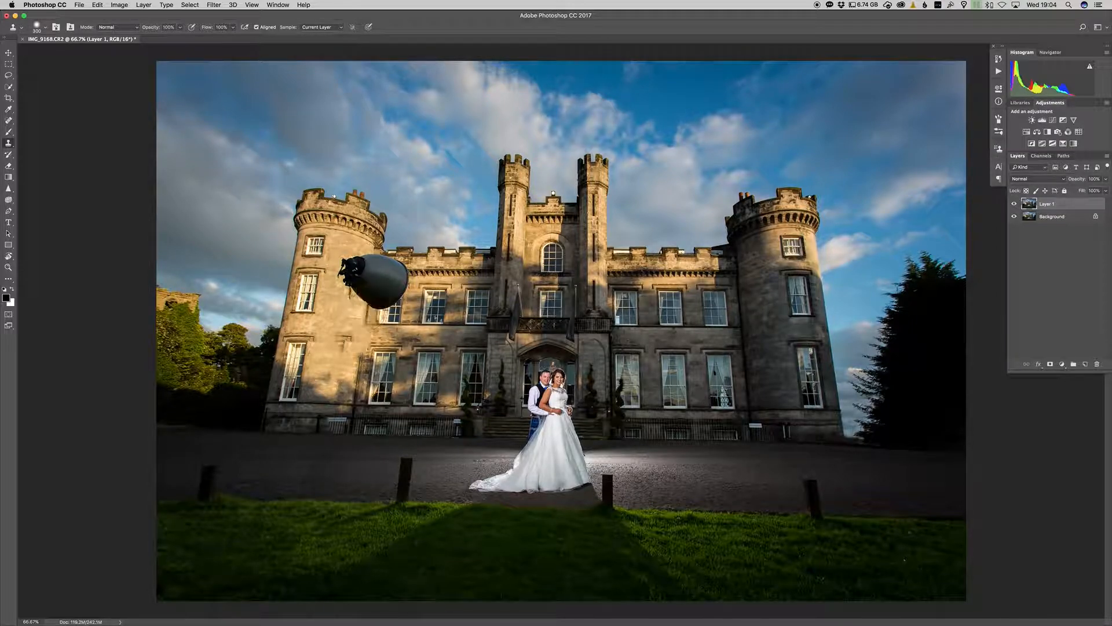
# Reduce the Clone Stamp brush to 100 px for close work around the light head
pyautogui.scroll(5, 377, 346)
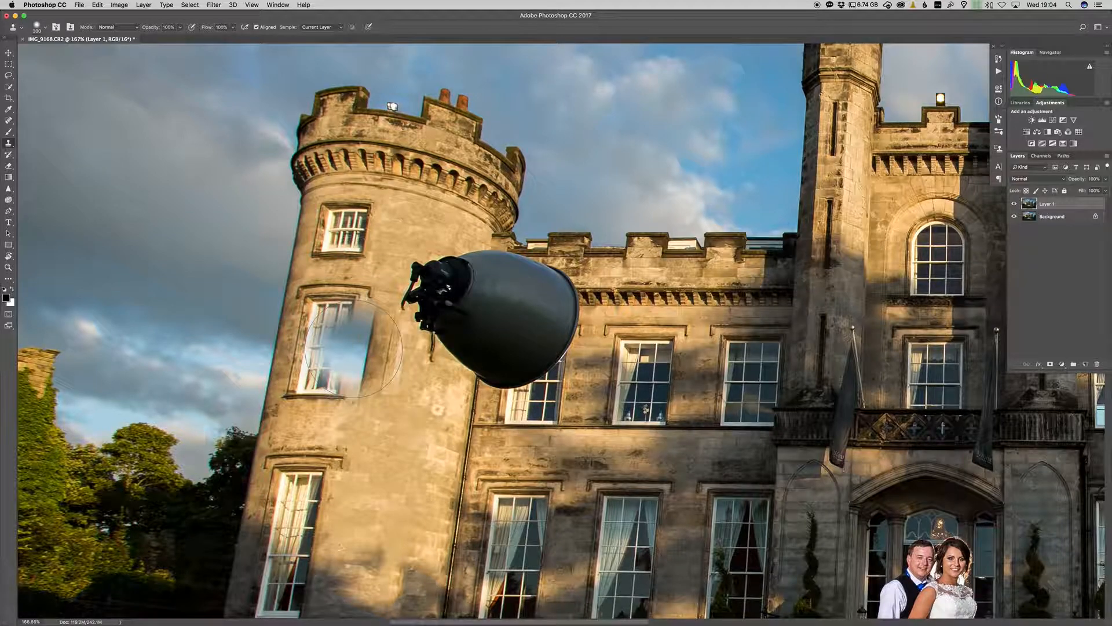
pyautogui.press('[')
pyautogui.press('[')
pyautogui.press('[')
pyautogui.press('[')
pyautogui.press('[')
pyautogui.press('[')
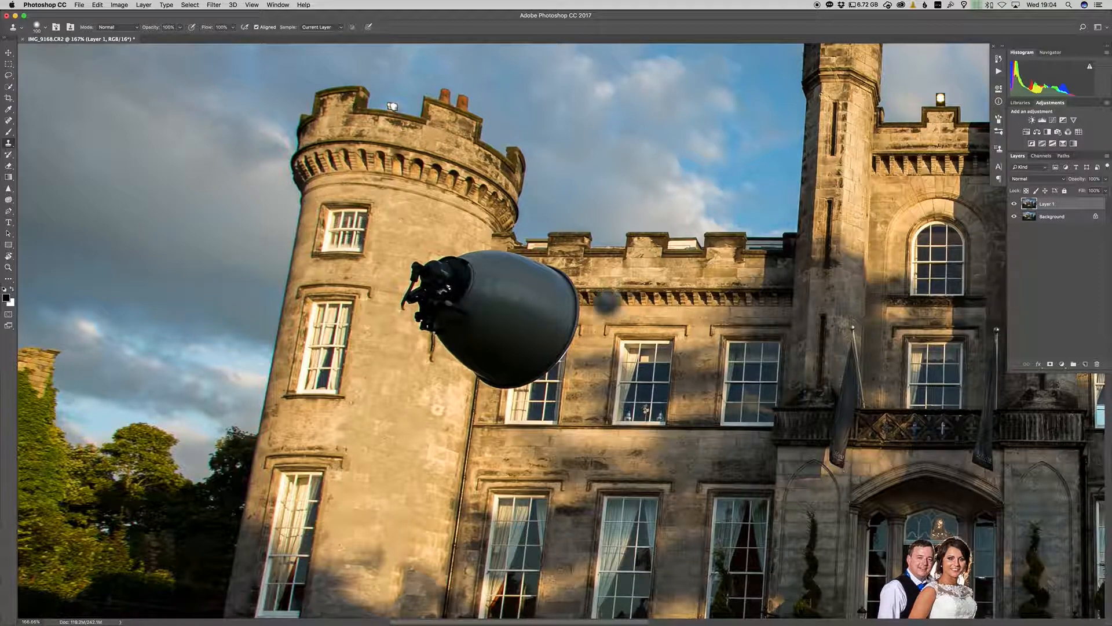
# Lasso the upper-floor window nearest the light head, copy it to a new layer and place the copy over the partly hidden window
pyautogui.click(8, 75)
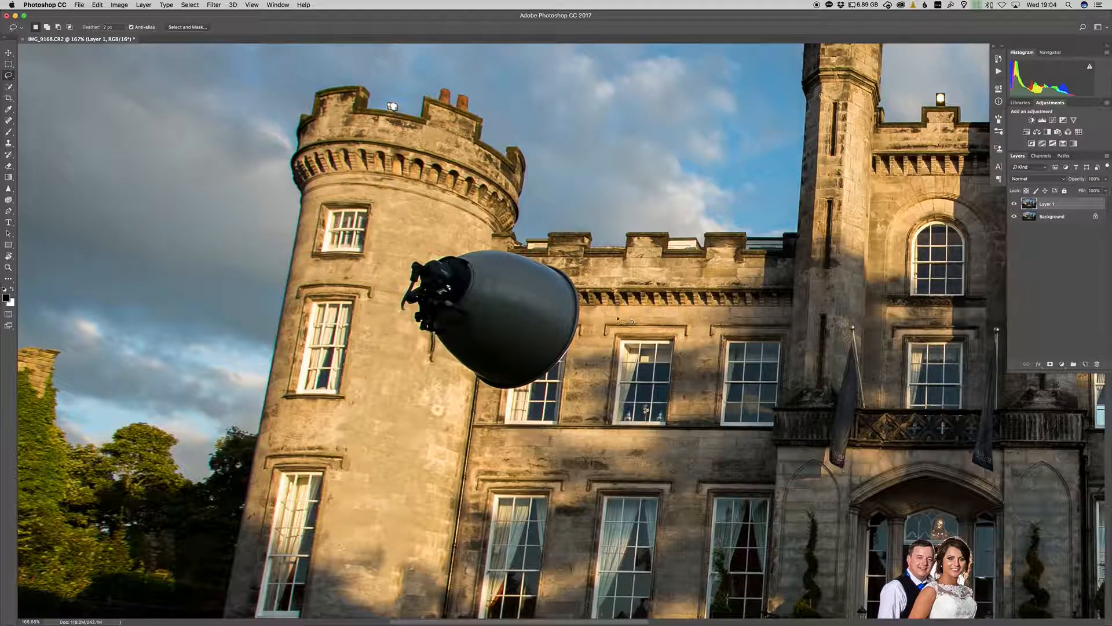
pyautogui.moveTo(593, 401)
pyautogui.mouseDown()
pyautogui.moveTo(605, 450)
pyautogui.moveTo(684, 458)
pyautogui.moveTo(705, 323)
pyautogui.moveTo(652, 315)
pyautogui.mouseUp()
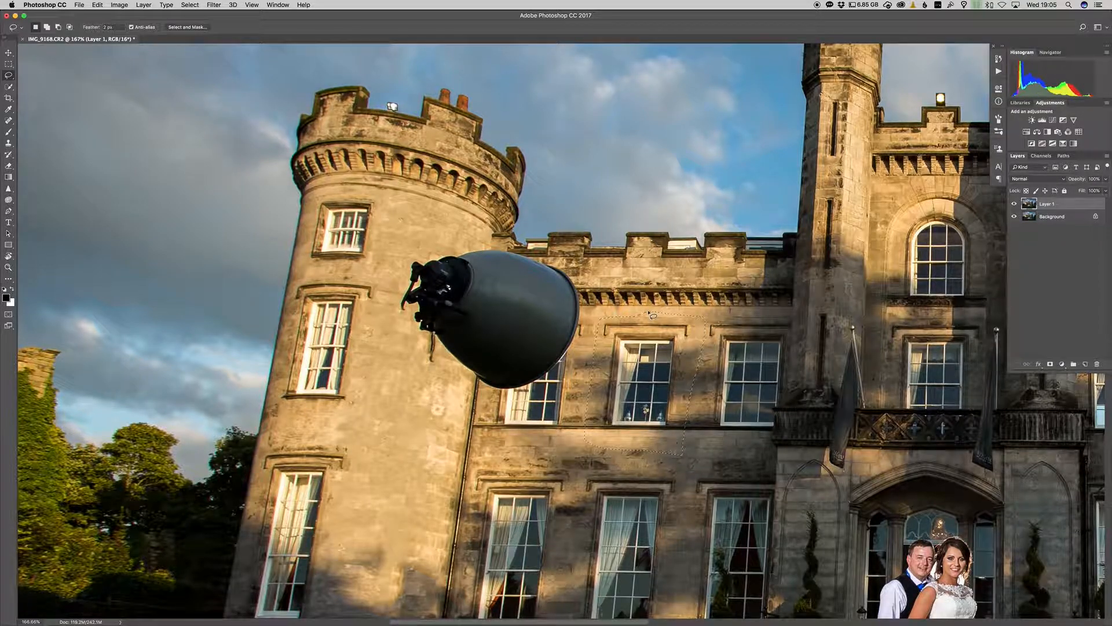
pyautogui.press('super+j')
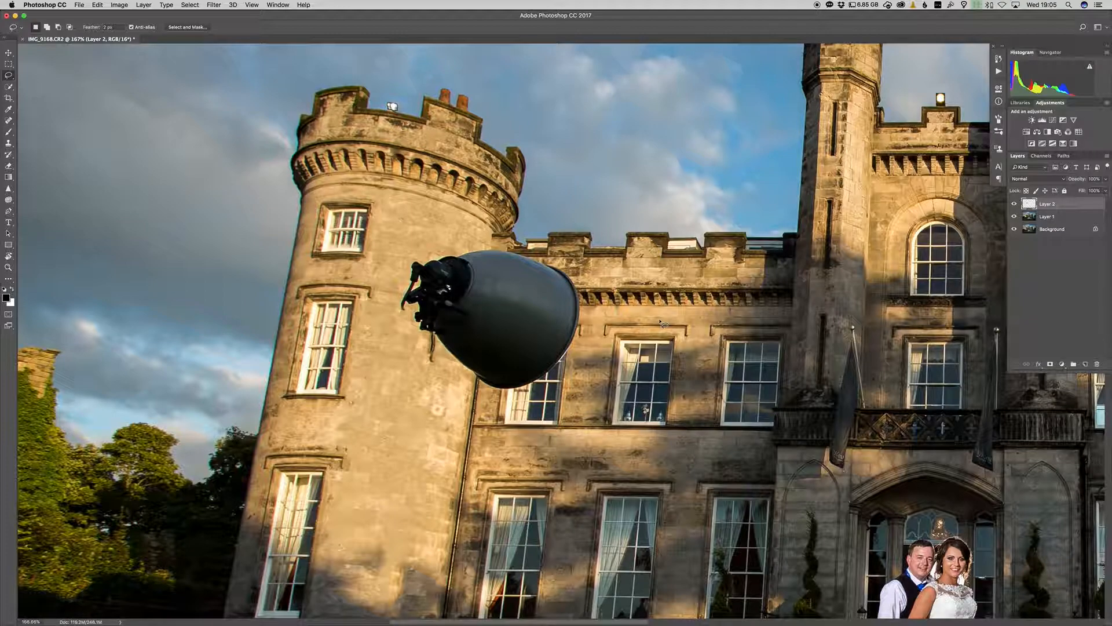
pyautogui.press('v')
pyautogui.moveTo(670, 377); pyautogui.dragTo(558, 376)
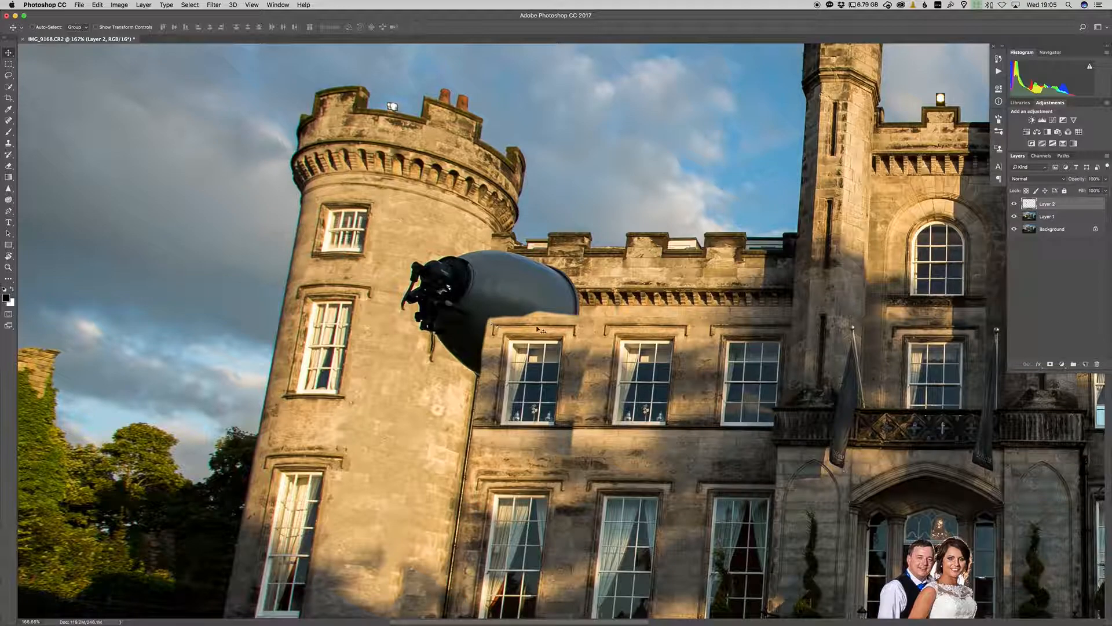
# Add a layer mask to the copied window layer and reduce the Brush to 125 px
pyautogui.click(1050, 365)
pyautogui.press('b')
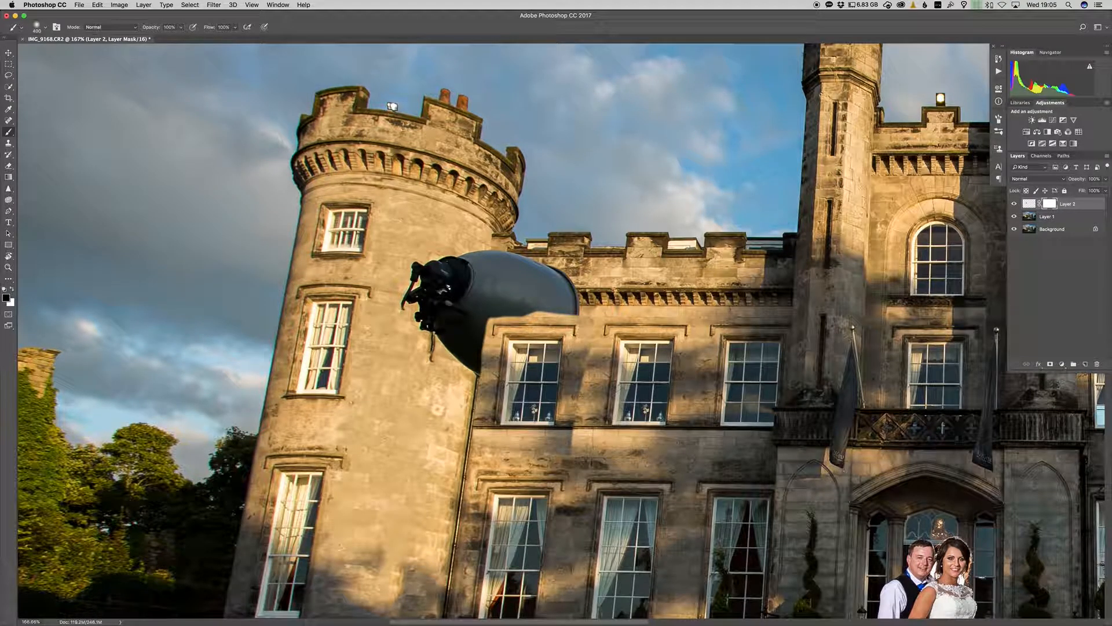
pyautogui.press('[')
pyautogui.press('[')
pyautogui.press('[')
pyautogui.press('[')
pyautogui.press('[')
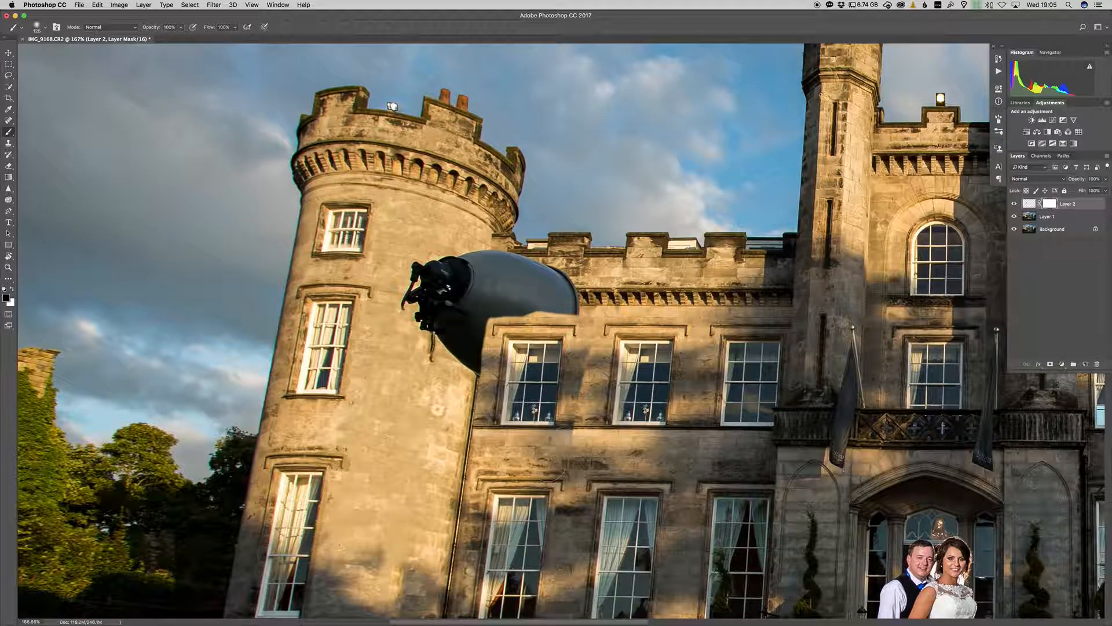
# Lower the copied window layer's opacity to 57% and nudge the copy over the window beneath it
pyautogui.click(1105, 179)
pyautogui.moveTo(1104, 190); pyautogui.dragTo(1089, 194)
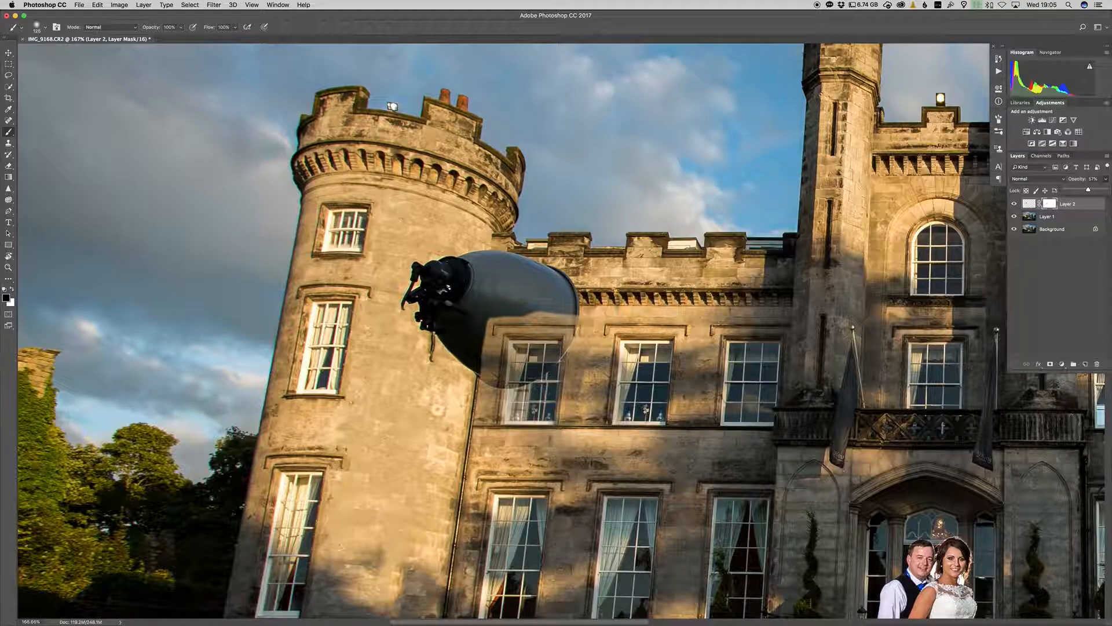
pyautogui.press('v')
pyautogui.moveTo(519, 396); pyautogui.dragTo(522, 398)
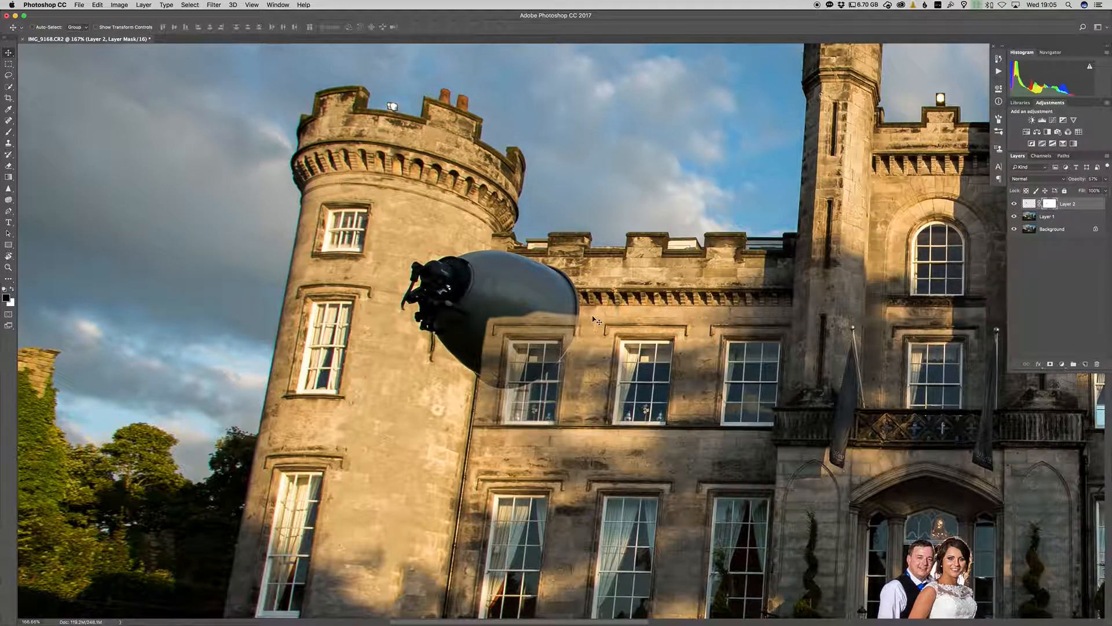
# Transform the copied window by adjusting its corners and position to match the original window's perspective, and apply the transform
pyautogui.press('super+t')
pyautogui.rightClick(564, 361)
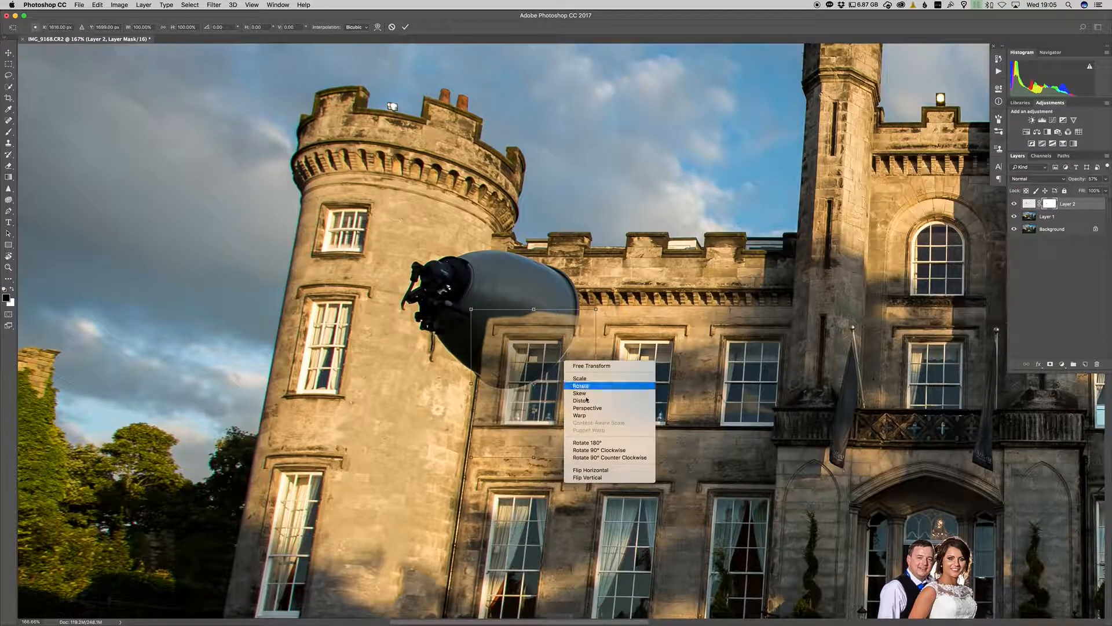
pyautogui.click(615, 386)
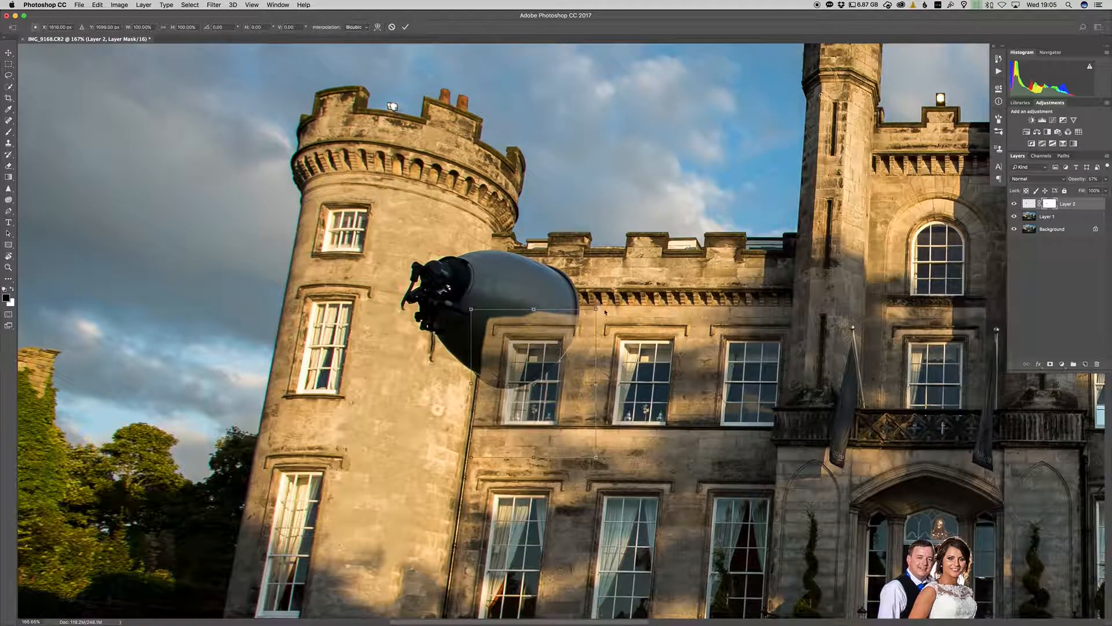
pyautogui.moveTo(571, 318); pyautogui.dragTo(573, 318)
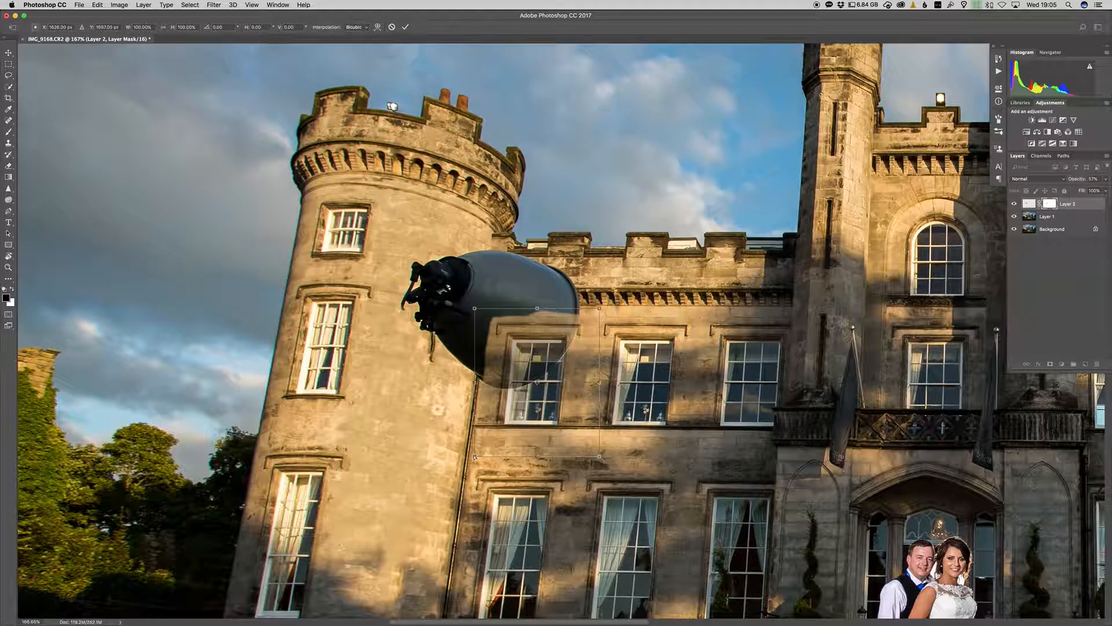
pyautogui.moveTo(474, 456); pyautogui.dragTo(470, 458)
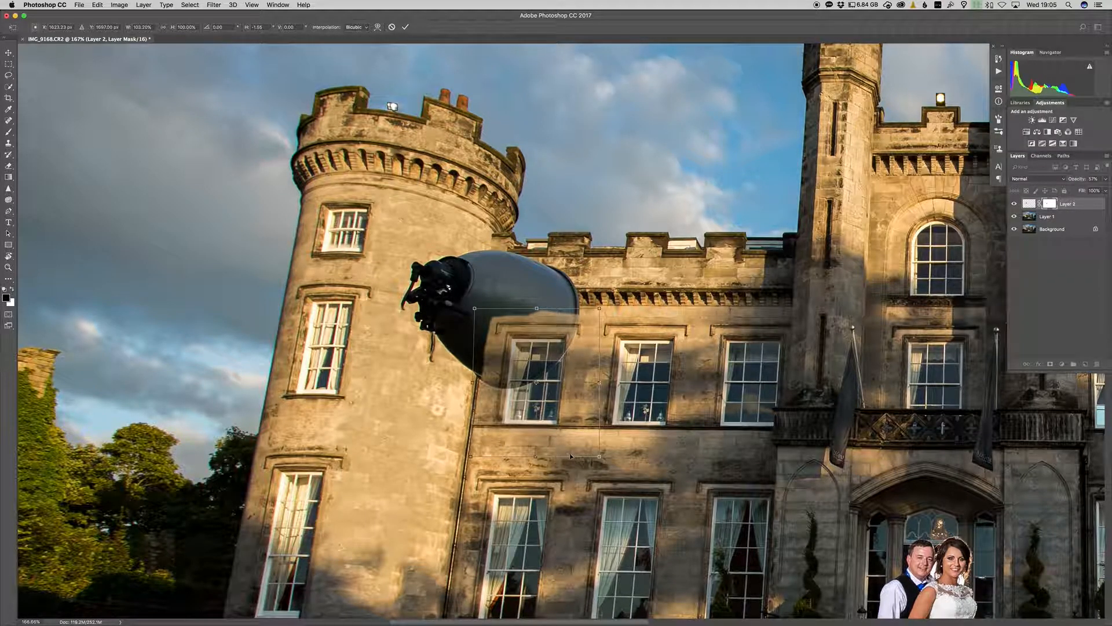
pyautogui.moveTo(600, 458); pyautogui.dragTo(595, 456)
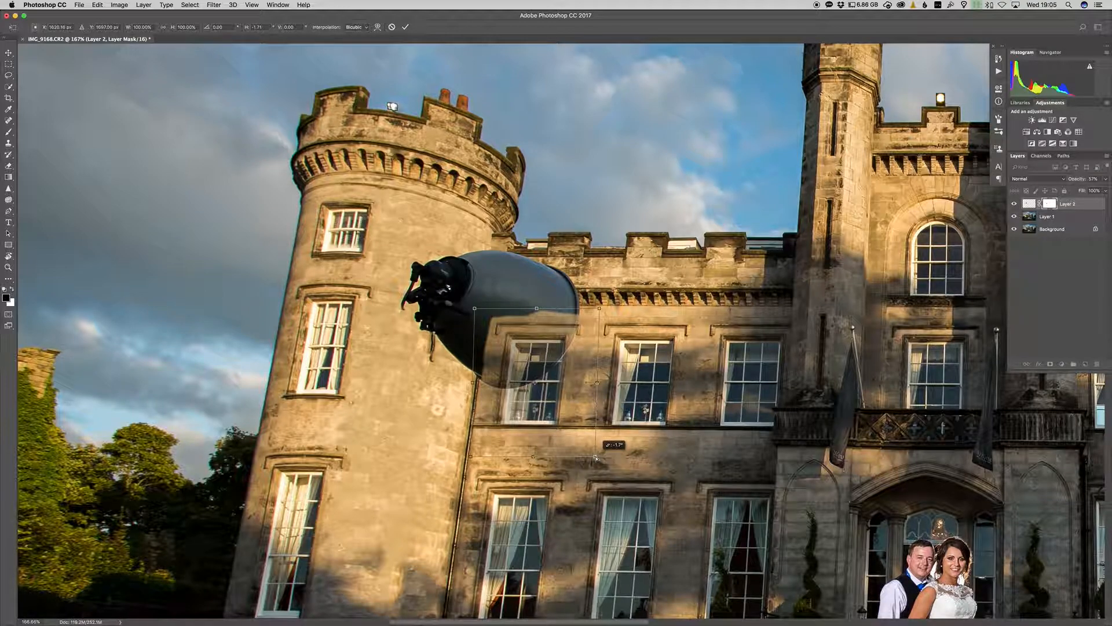
pyautogui.moveTo(599, 310); pyautogui.dragTo(601, 310)
pyautogui.moveTo(476, 309); pyautogui.dragTo(477, 309)
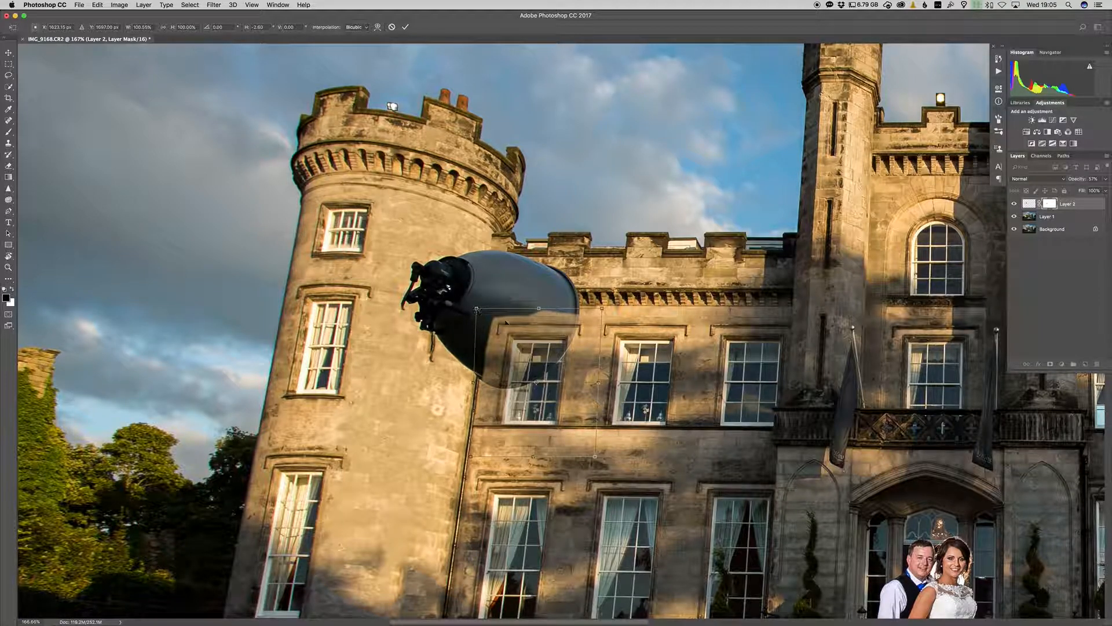
pyautogui.moveTo(555, 383); pyautogui.dragTo(557, 383)
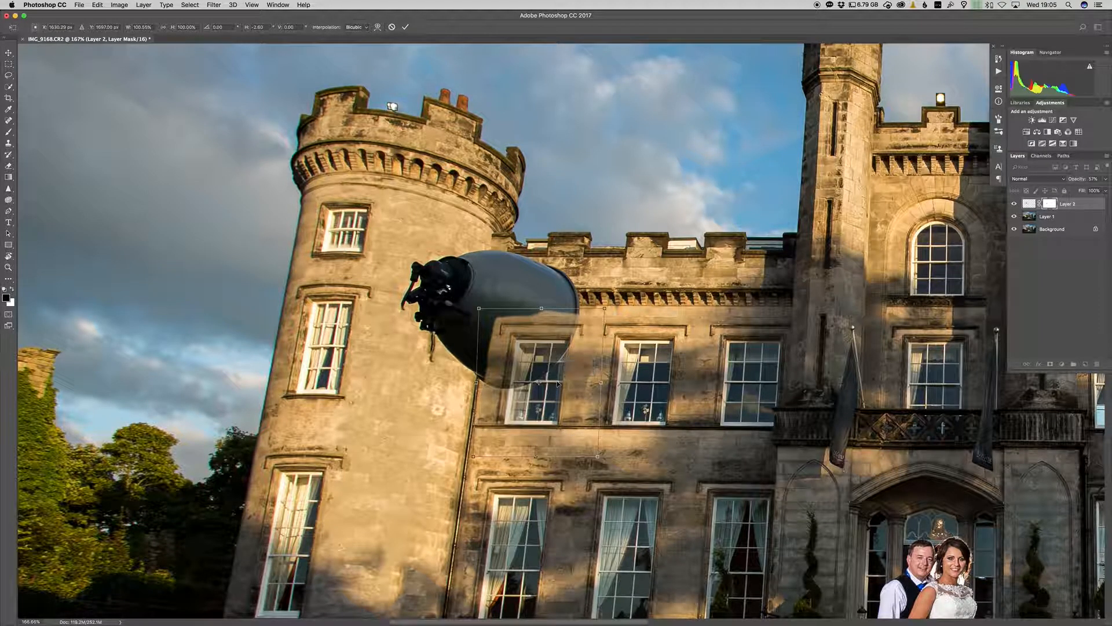
pyautogui.press('Return')
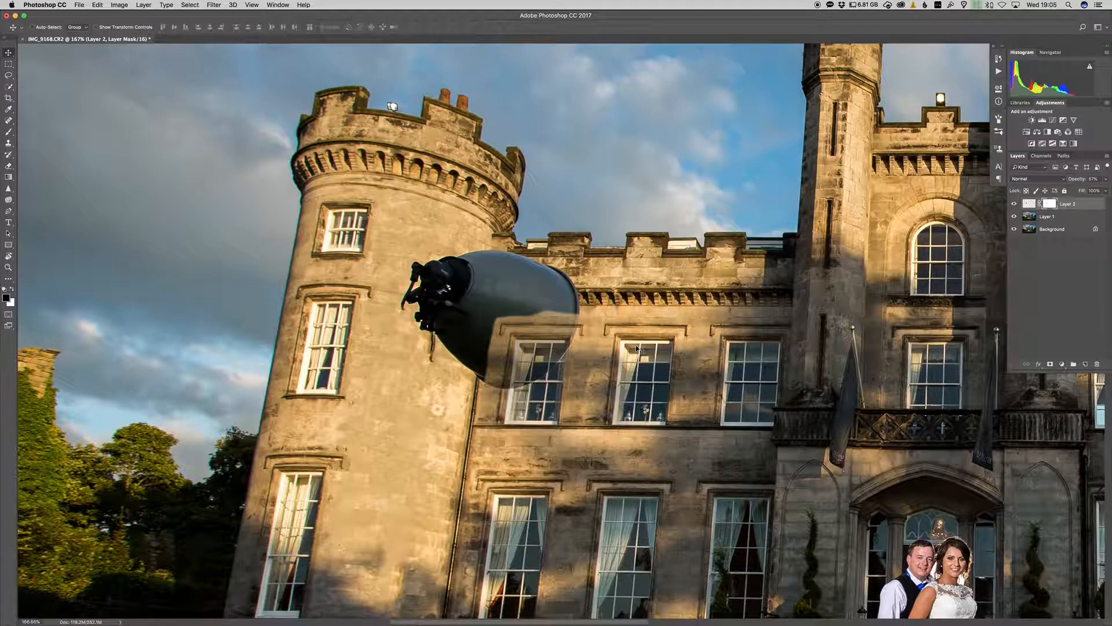
# Restore the copied window layer's opacity to 100% and paint its mask to blend the patch edges into the wall
pyautogui.click(1105, 181)
pyautogui.moveTo(1088, 193); pyautogui.dragTo(1107, 193)
pyautogui.press('b')
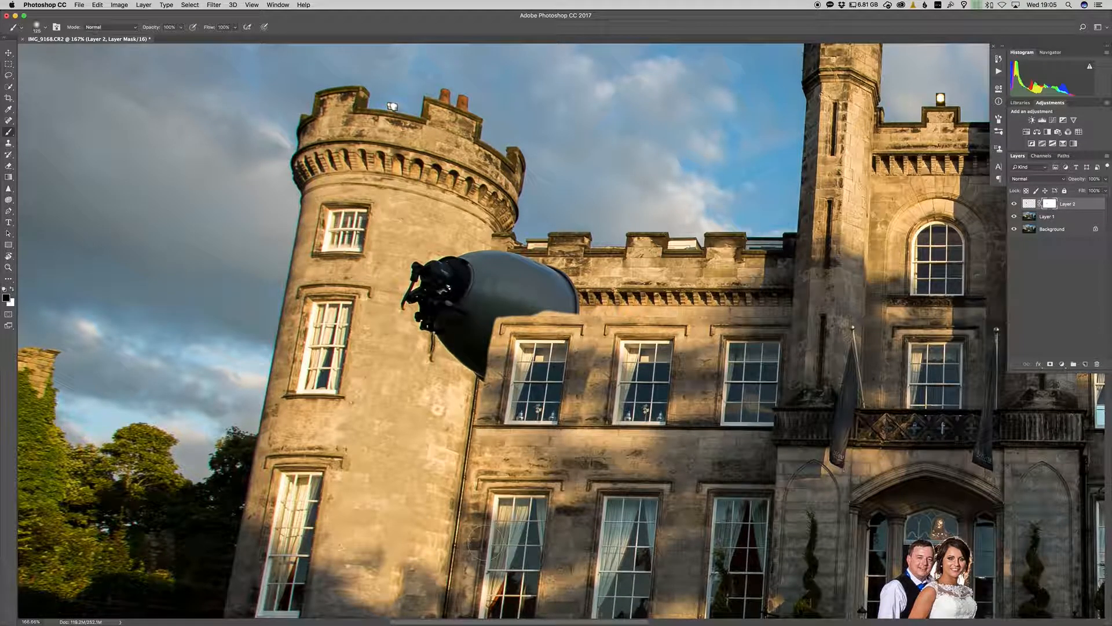
pyautogui.moveTo(577, 445)
pyautogui.mouseDown()
pyautogui.moveTo(614, 347)
pyautogui.moveTo(597, 318)
pyautogui.mouseUp()
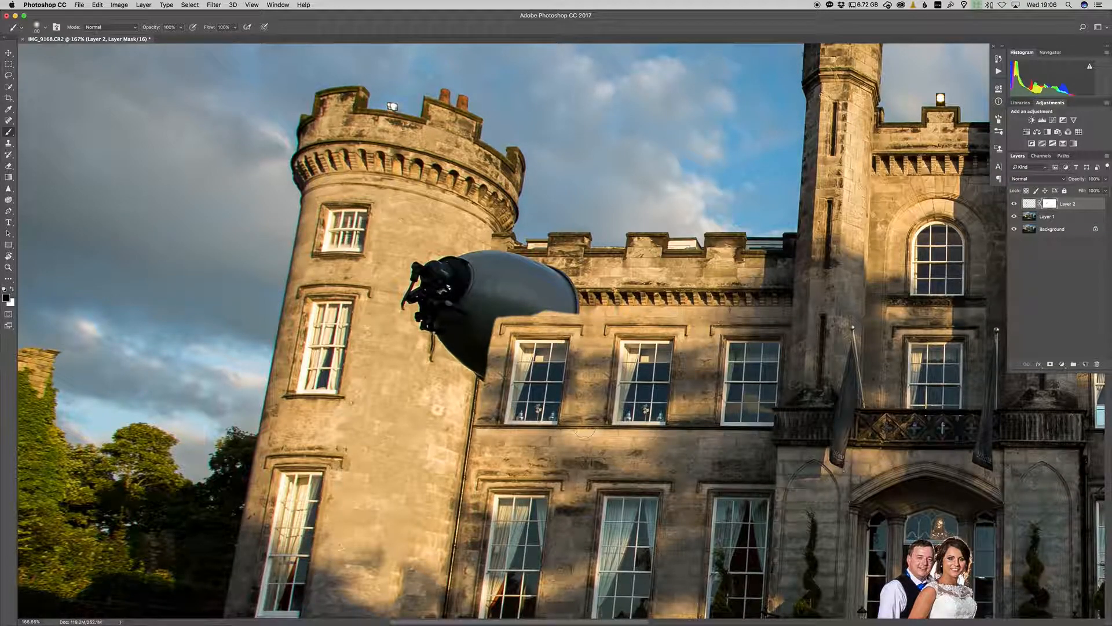
pyautogui.moveTo(485, 416)
pyautogui.mouseDown()
pyautogui.moveTo(489, 333)
pyautogui.moveTo(564, 315)
pyautogui.mouseUp()
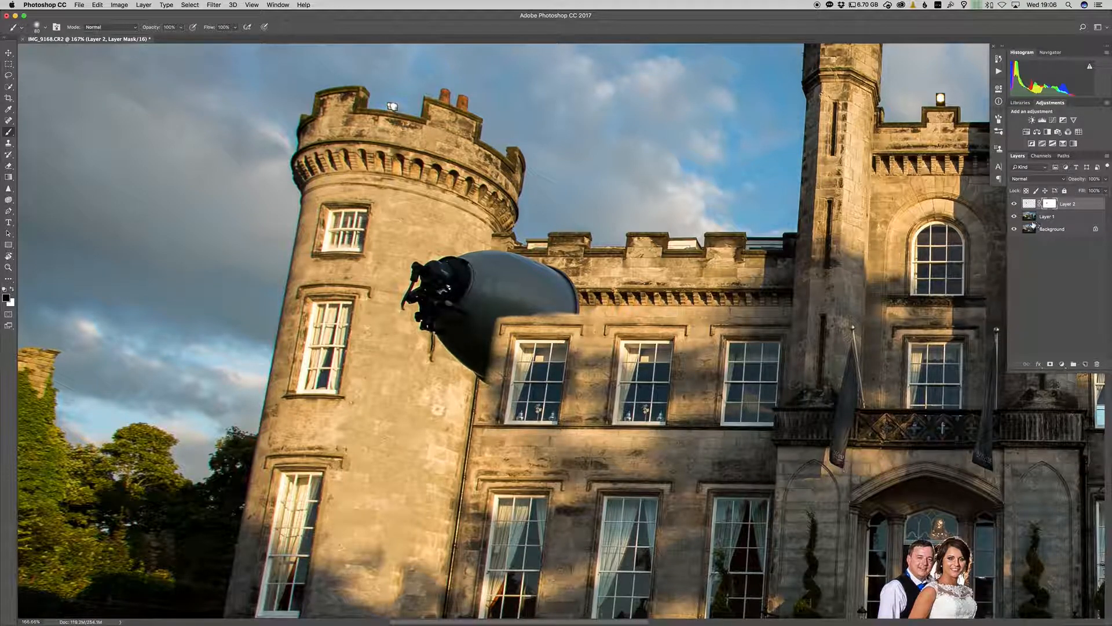
# Clone the stone cornice and wall on Layer 1 over the part of the light head covering the facade, using the Clone Stamp
pyautogui.click(1029, 218)
pyautogui.press('s')
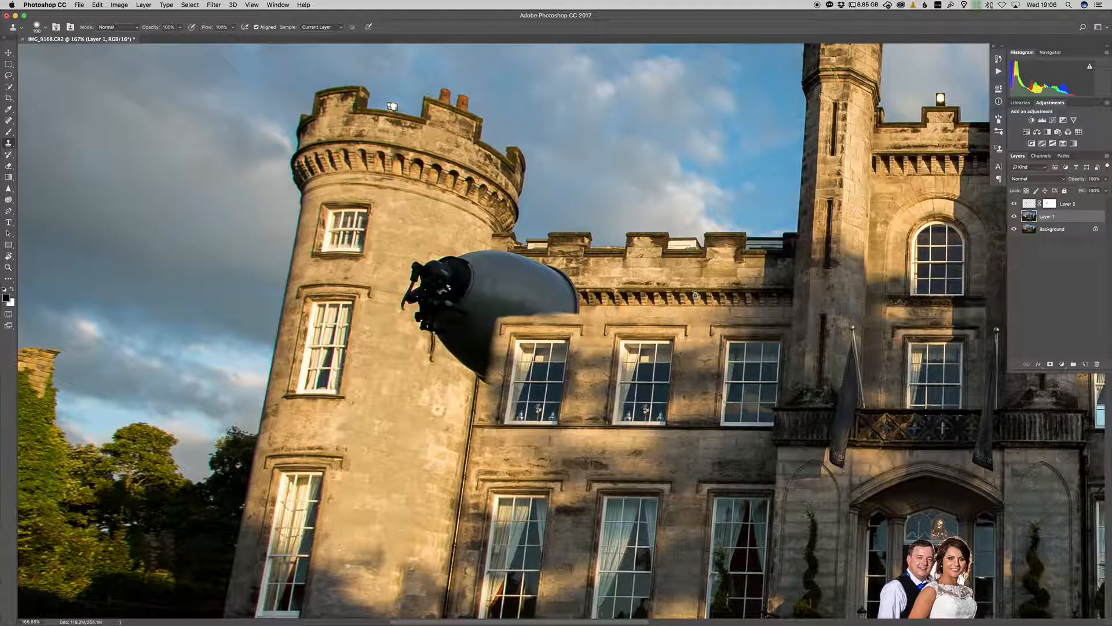
pyautogui.moveTo(577, 293)
pyautogui.mouseDown()
pyautogui.moveTo(498, 295)
pyautogui.moveTo(559, 274)
pyautogui.moveTo(536, 269)
pyautogui.moveTo(510, 275)
pyautogui.moveTo(501, 304)
pyautogui.moveTo(530, 313)
pyautogui.moveTo(593, 300)
pyautogui.mouseUp()
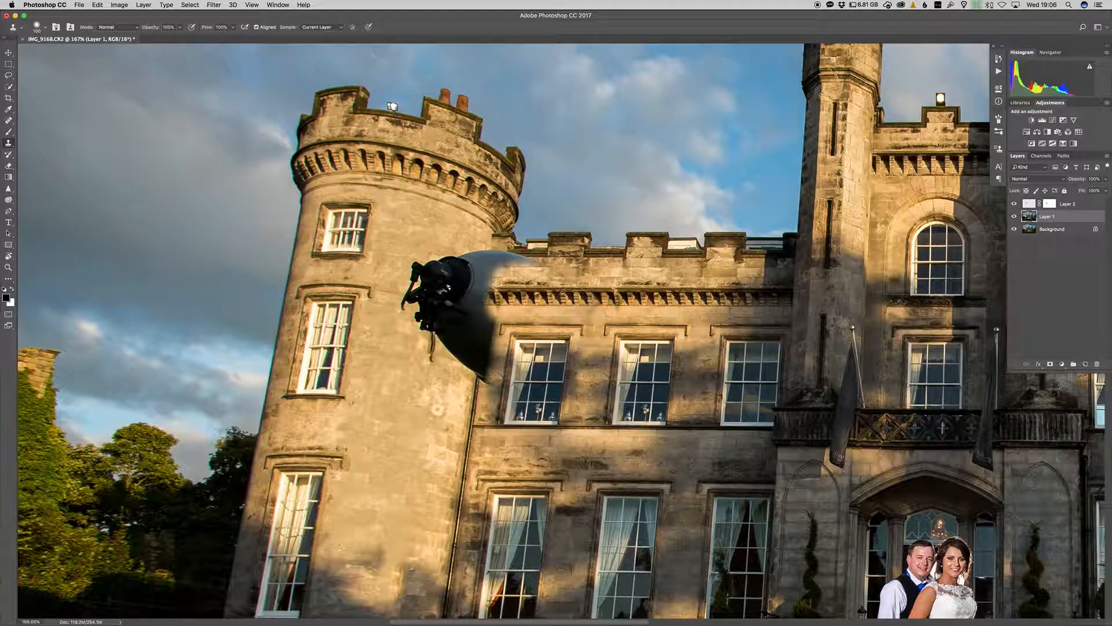
pyautogui.moveTo(524, 293)
pyautogui.mouseDown()
pyautogui.moveTo(503, 285)
pyautogui.moveTo(528, 271)
pyautogui.mouseUp()
# Clone the parapet stonework and drainpipe over the light head beside the round tower with a smaller Clone Stamp brush
pyautogui.press('[')
pyautogui.press('[')
pyautogui.press('[')
pyautogui.press('[')
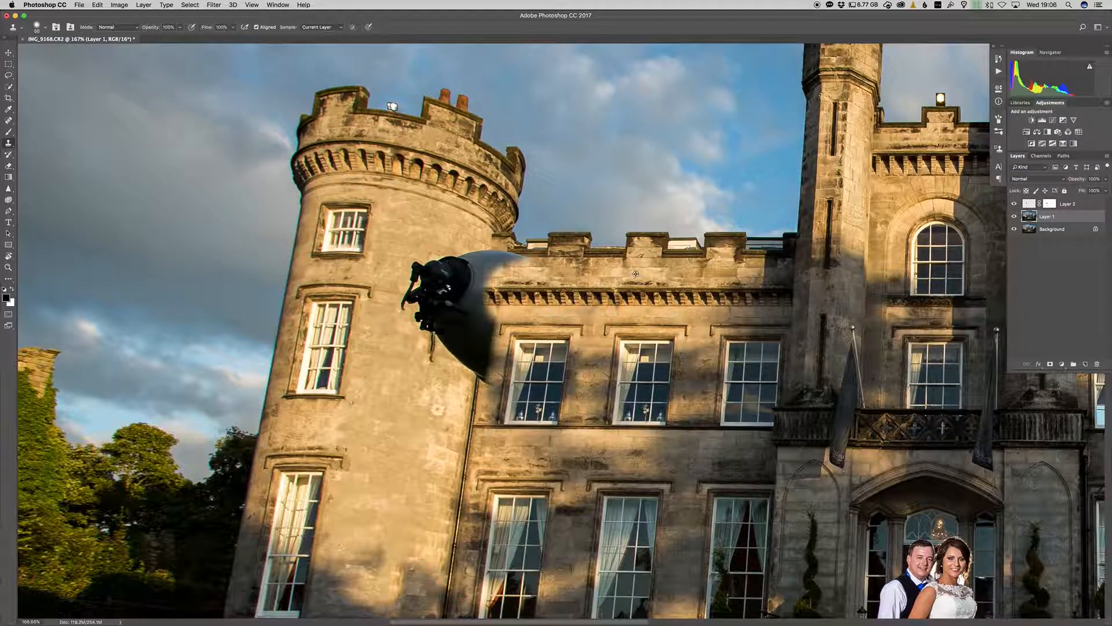
pyautogui.keyDown('alt'); pyautogui.click(652, 263); pyautogui.keyUp('alt')
pyautogui.moveTo(531, 263)
pyautogui.mouseDown()
pyautogui.moveTo(490, 271)
pyautogui.moveTo(504, 277)
pyautogui.moveTo(516, 262)
pyautogui.moveTo(492, 262)
pyautogui.mouseUp()
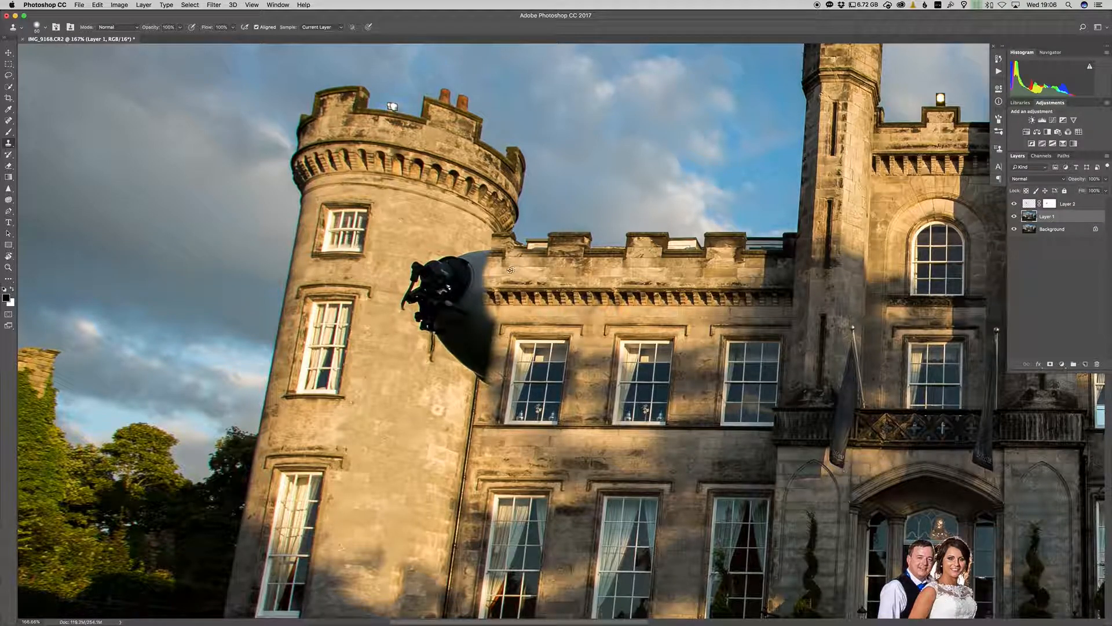
pyautogui.moveTo(481, 387); pyautogui.dragTo(492, 244)
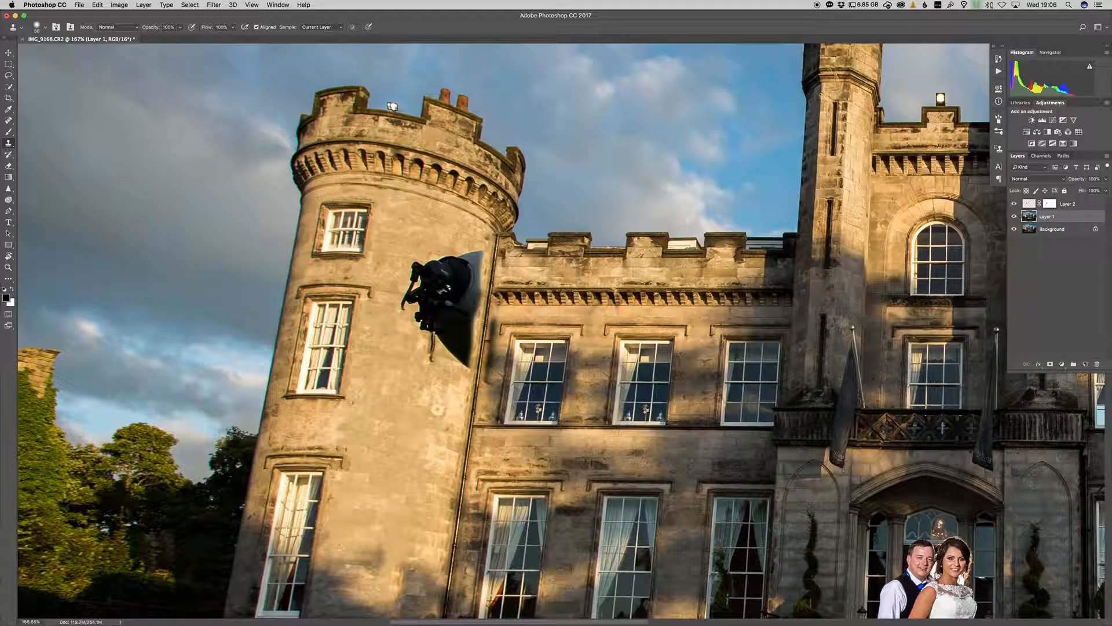
# Lasso the remaining light head on the round tower, replace it with a Content-Aware fill and deselect
pyautogui.click(8, 75)
pyautogui.moveTo(480, 245)
pyautogui.mouseDown()
pyautogui.moveTo(423, 257)
pyautogui.moveTo(409, 287)
pyautogui.moveTo(402, 321)
pyautogui.moveTo(414, 317)
pyautogui.moveTo(447, 375)
pyautogui.moveTo(466, 376)
pyautogui.moveTo(477, 358)
pyautogui.moveTo(486, 246)
pyautogui.mouseUp()
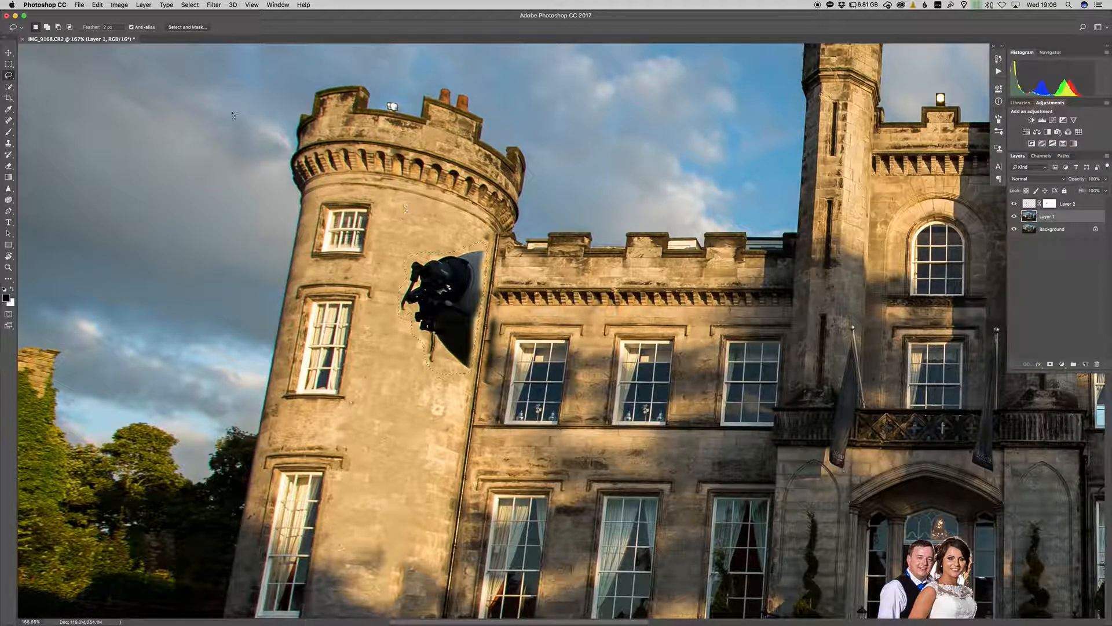
pyautogui.click(97, 5)
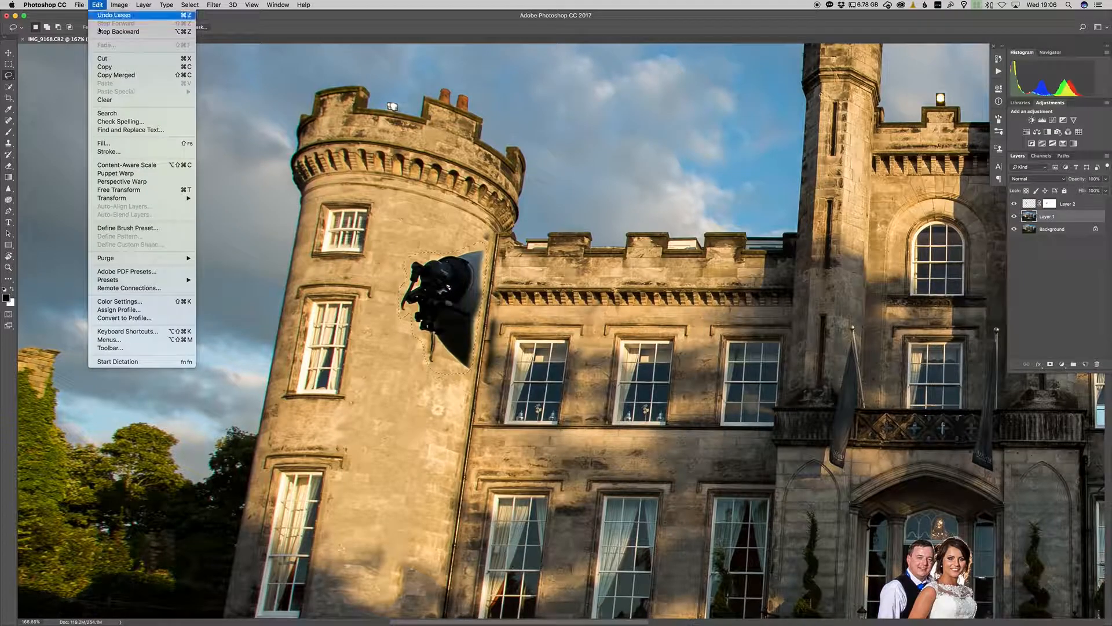
pyautogui.click(104, 143)
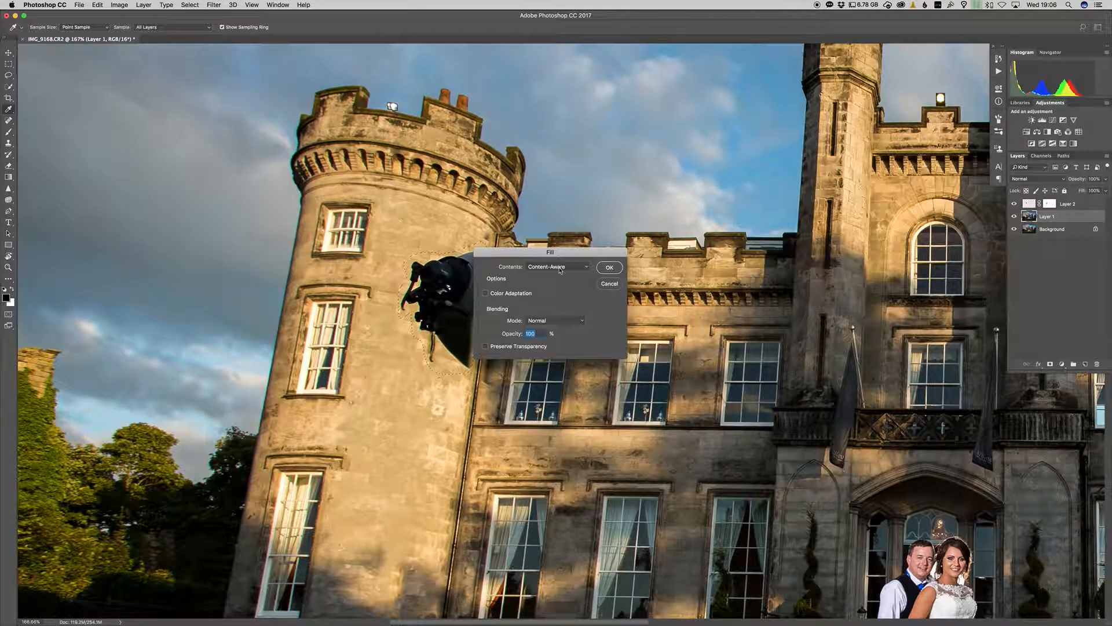
pyautogui.click(619, 269)
pyautogui.hotkey('ctrl', 'd')
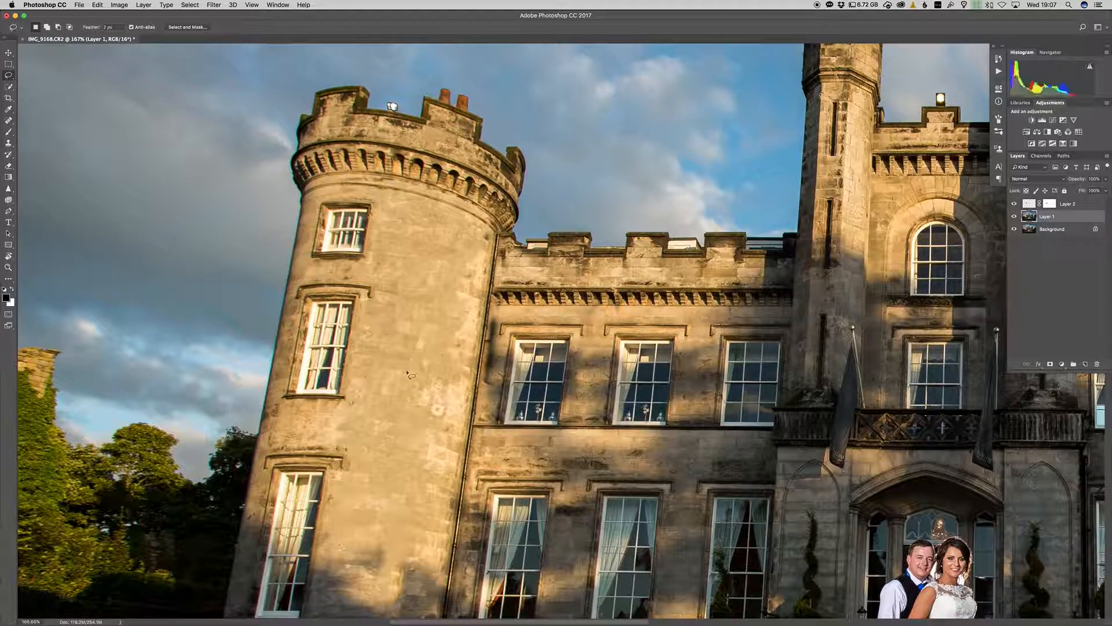
# Compare the whole retouched photo with the original by toggling the visibility of Layer 2 and Layer 1
pyautogui.scroll(-8, 399, 436)
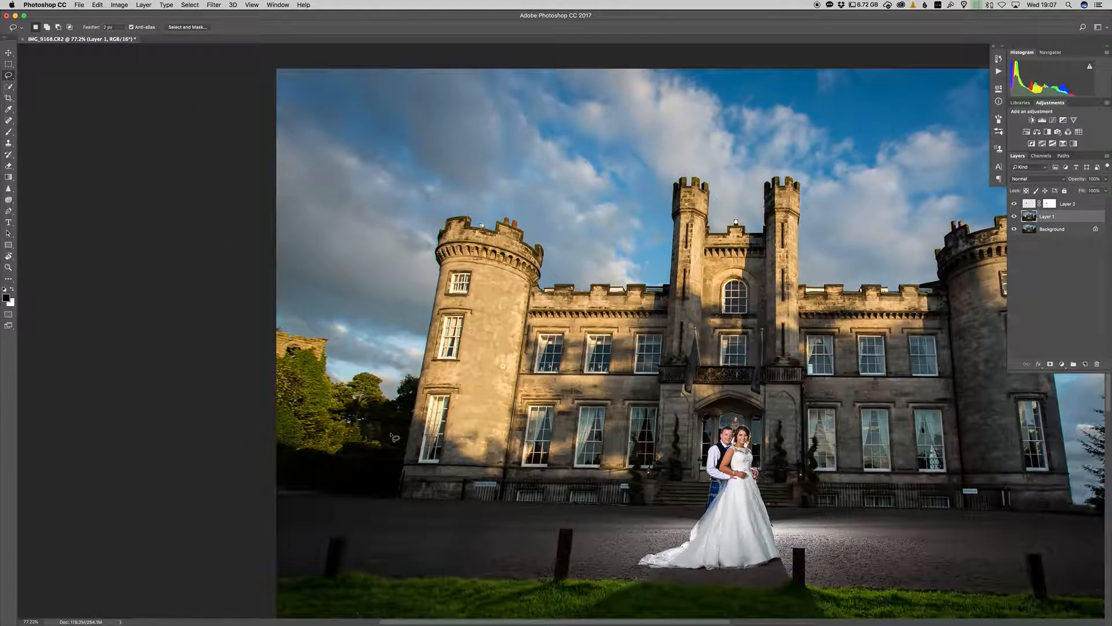
pyautogui.hotkey('ctrl', '0')
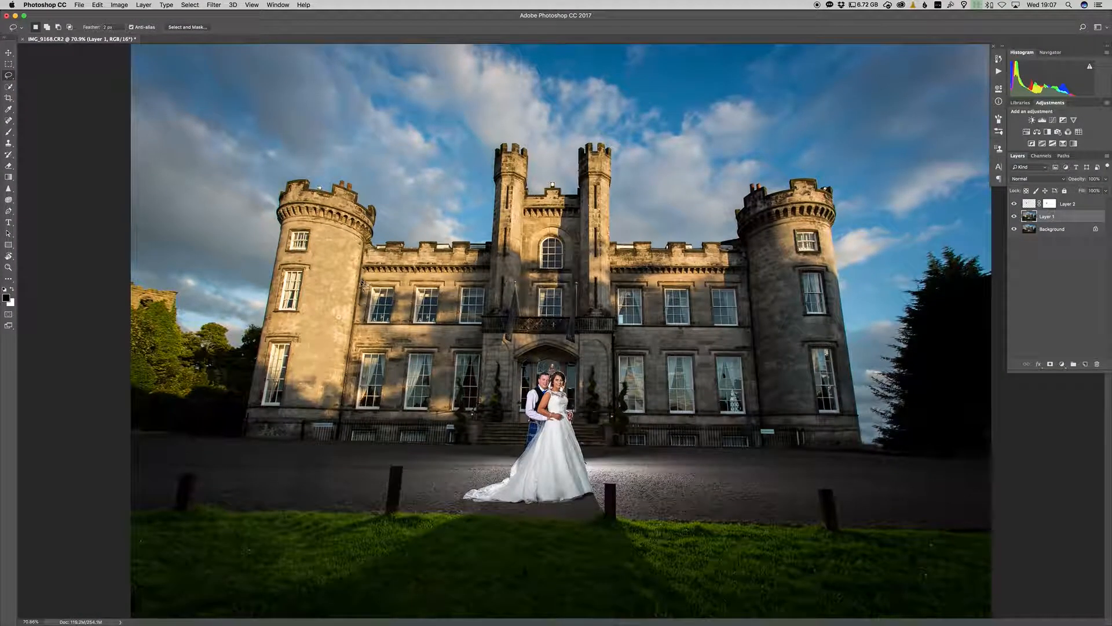
pyautogui.click(1014, 204)
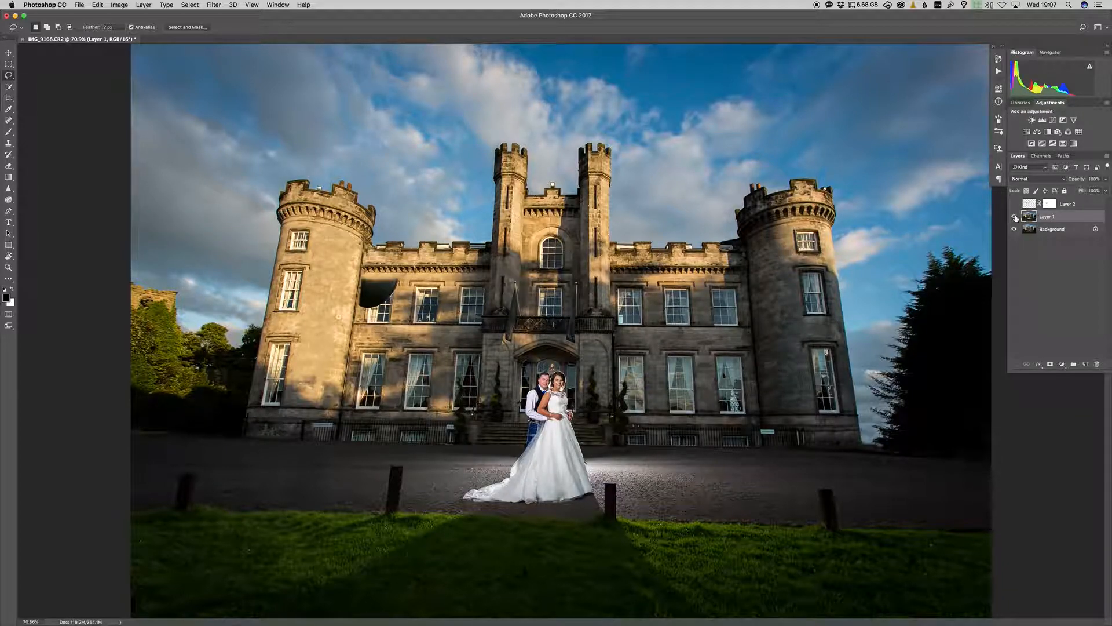
pyautogui.click(1015, 216)
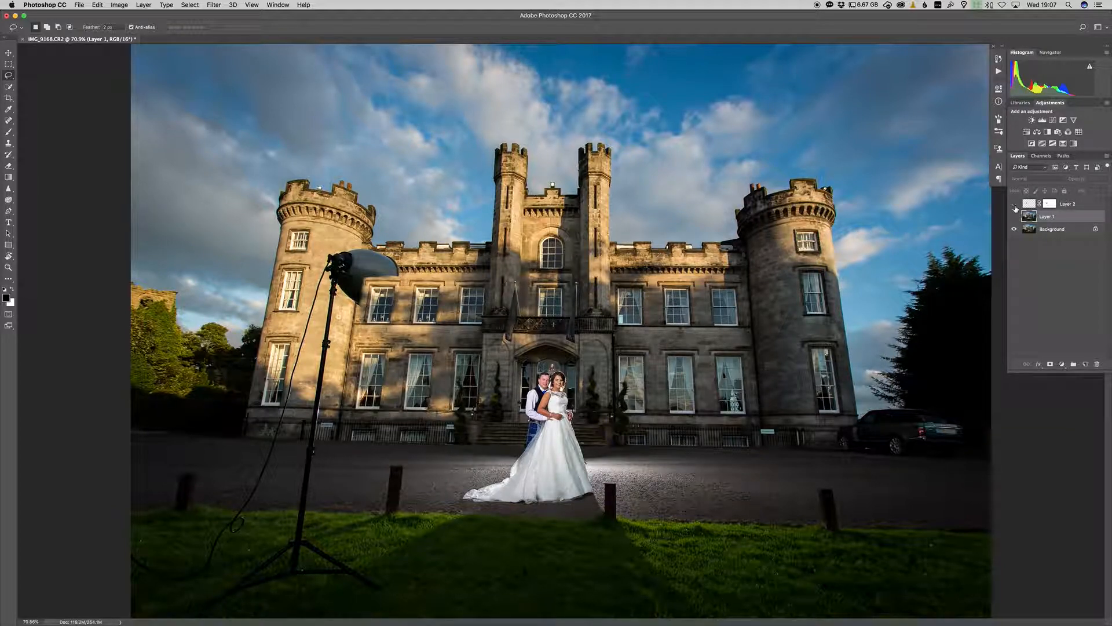
pyautogui.click(1015, 217)
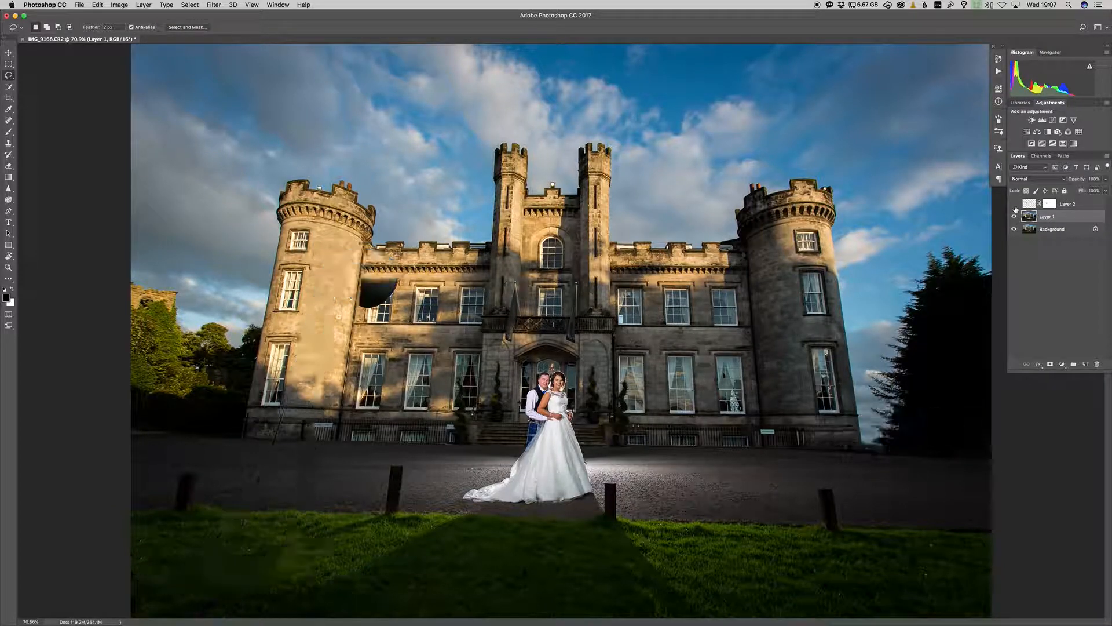
pyautogui.click(1014, 204)
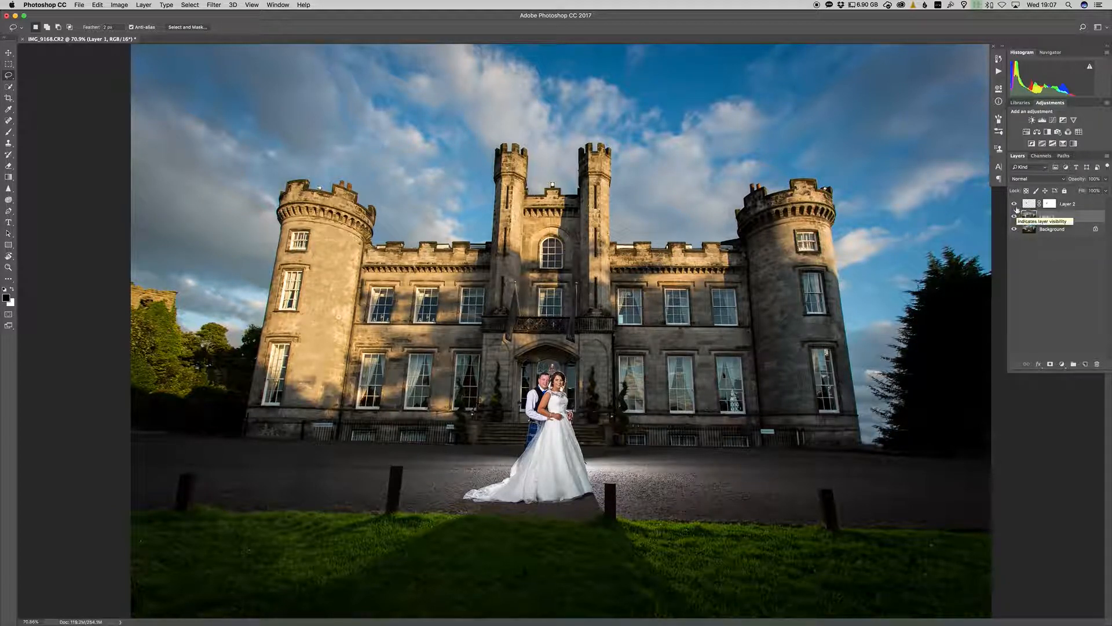
# Paint white on the Layer 2 mask with a smaller brush to reveal the patch along the drainpipe beside the round tower
pyautogui.click(1030, 203)
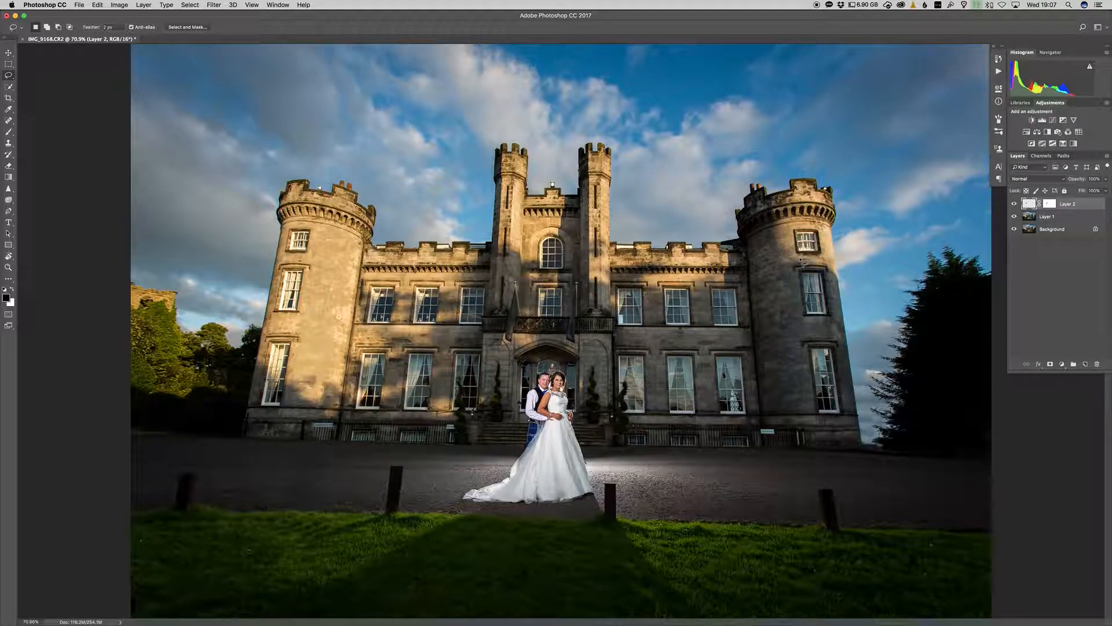
pyautogui.click(1050, 204)
pyautogui.scroll(5, 423, 332)
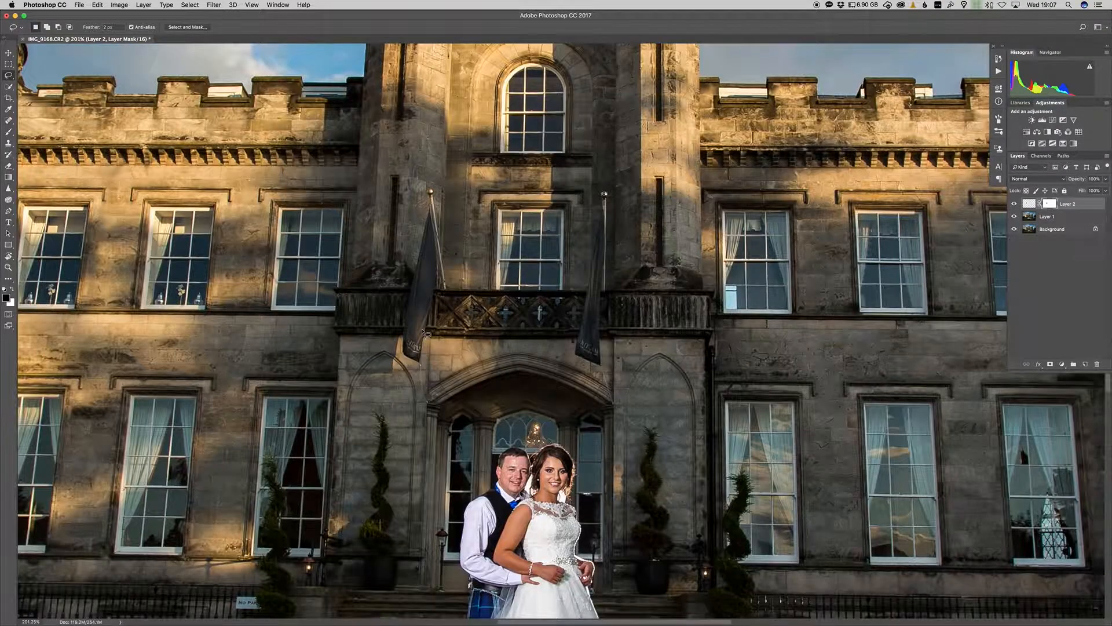
pyautogui.hscroll(-10, 423, 331)
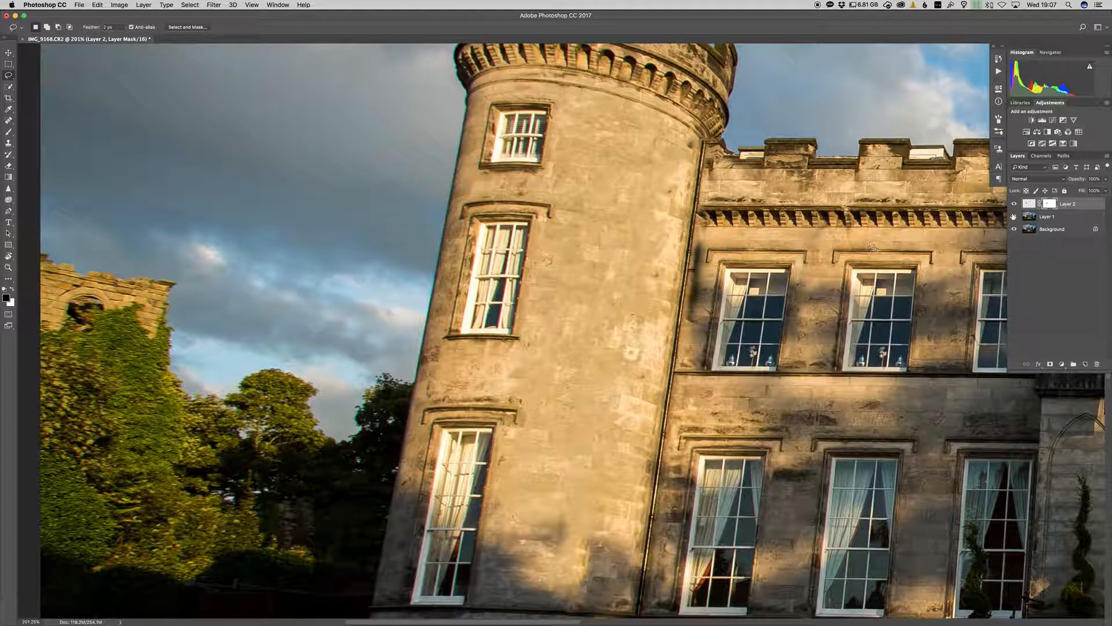
pyautogui.press('b')
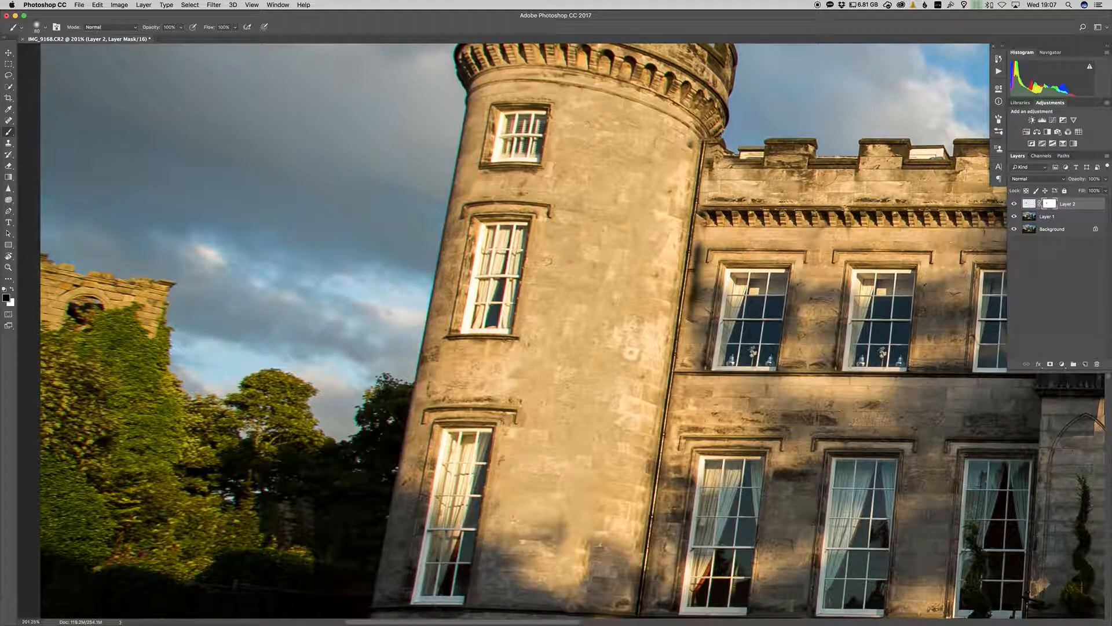
pyautogui.press('[')
pyautogui.press('x')
pyautogui.moveTo(699, 262); pyautogui.dragTo(694, 322)
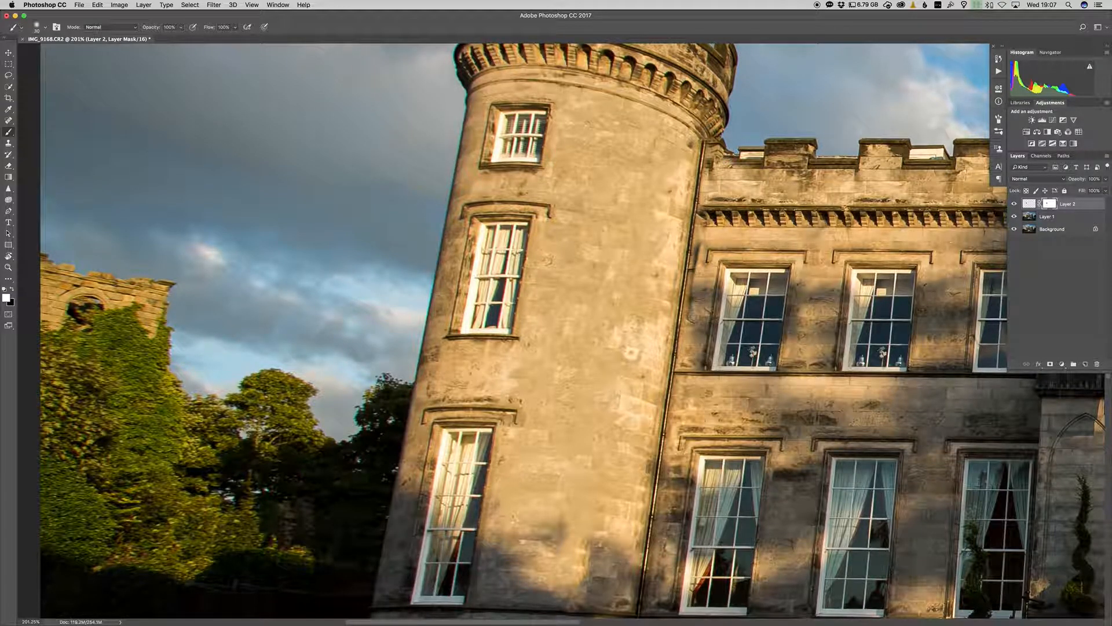
# Touch up the drainpipe edge beside the upper window on Layer 1 with a smaller Clone Stamp brush
pyautogui.click(1031, 218)
pyautogui.press('s')
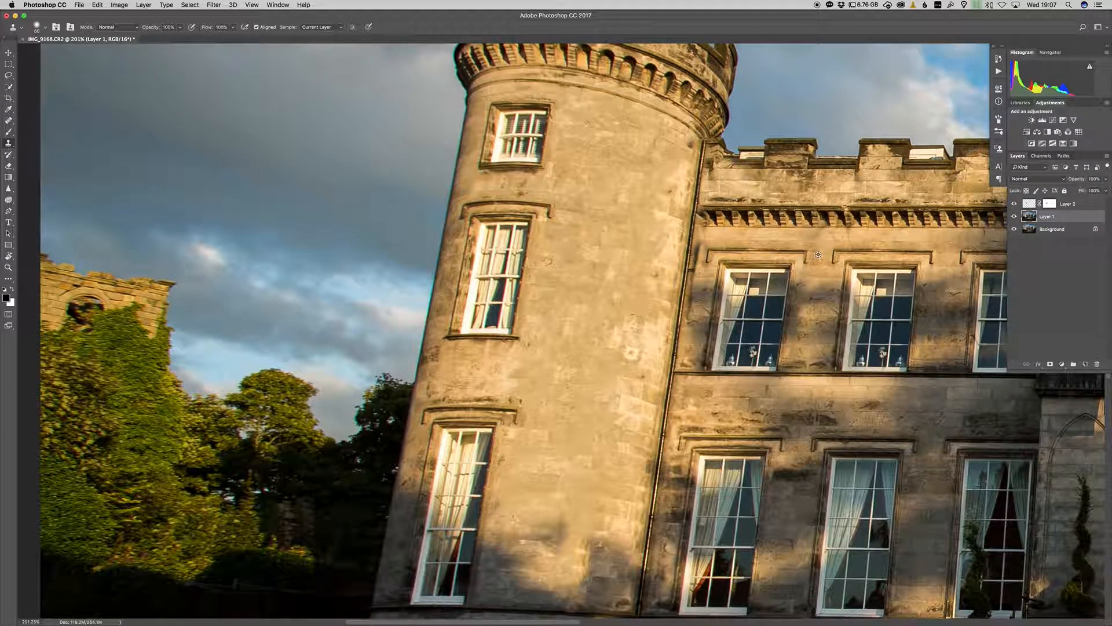
pyautogui.press('[')
pyautogui.press('[')
pyautogui.click(690, 308)
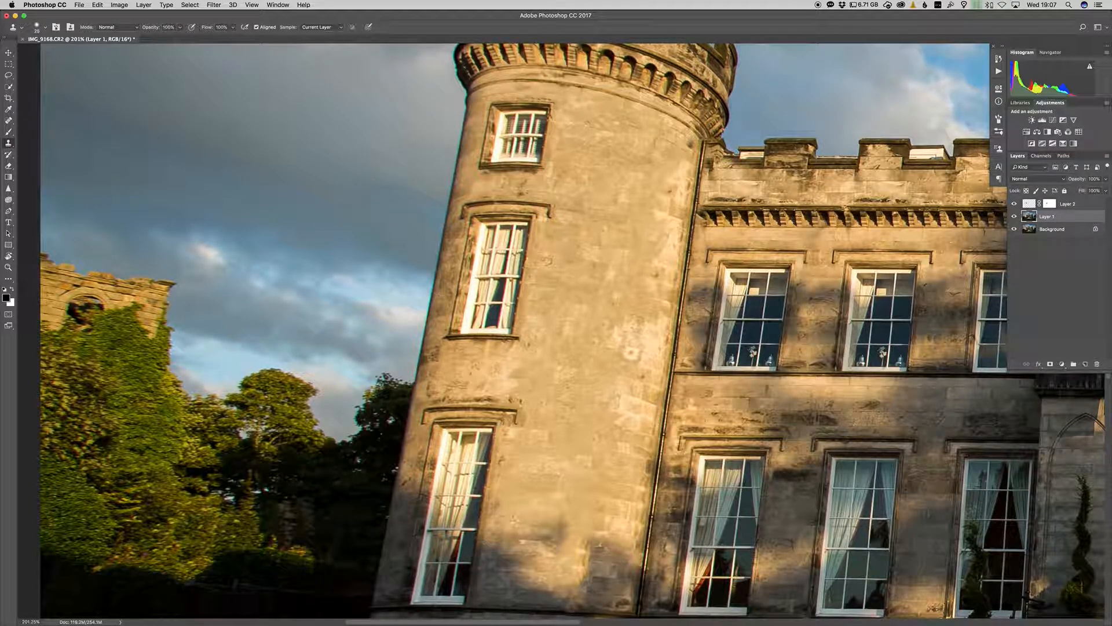
pyautogui.click(694, 287)
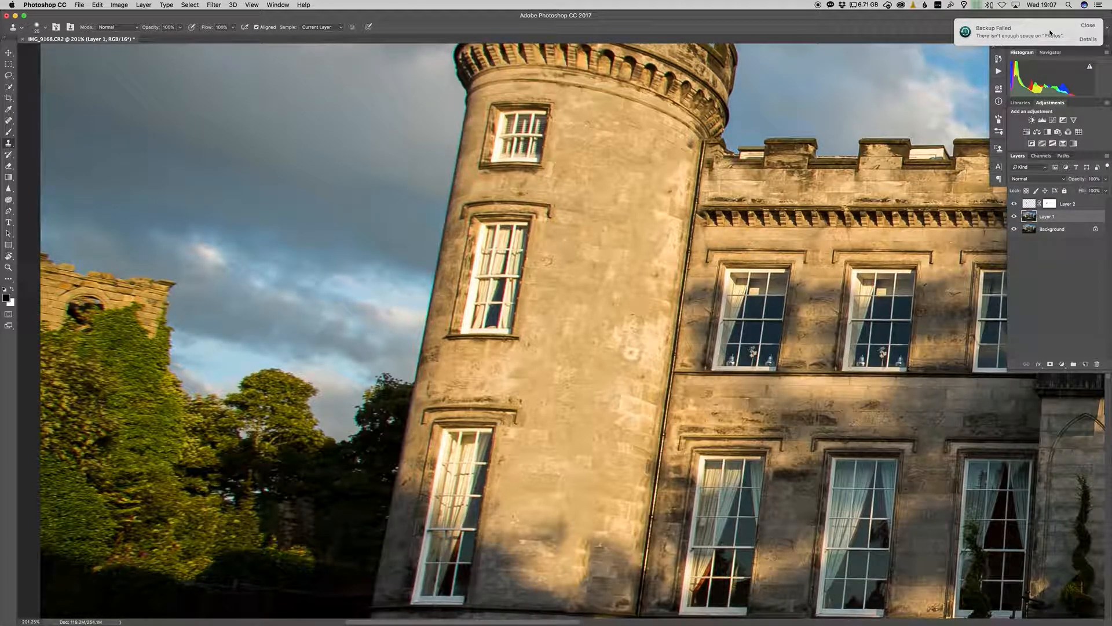
# Examine the retouched facade up close and in full view, and display only the Background layer for comparison
pyautogui.scroll(-5, 563, 330)
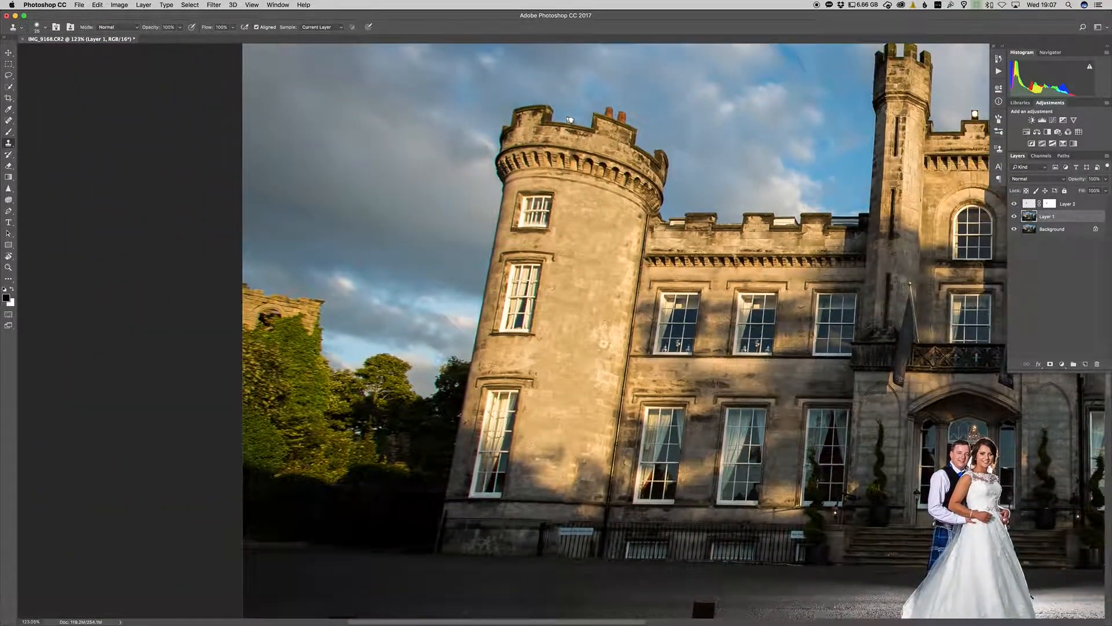
pyautogui.scroll(-5, 563, 330)
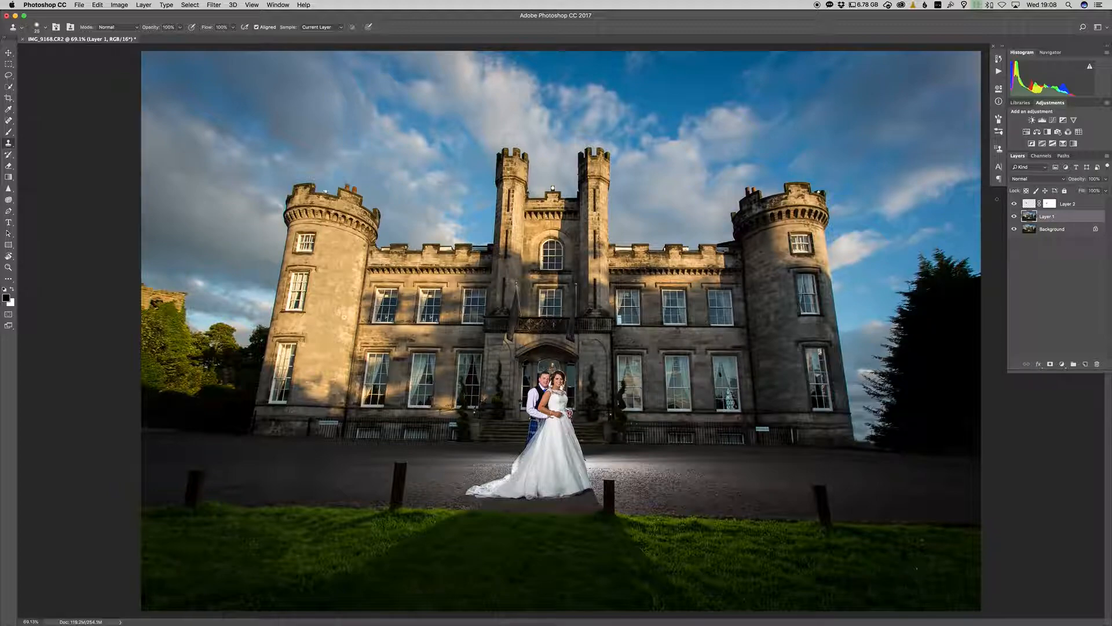
pyautogui.moveTo(1015, 204)
pyautogui.mouseDown()
pyautogui.moveTo(1015, 217)
pyautogui.moveTo(1013, 206)
pyautogui.mouseUp()
pyautogui.scroll(6, 471, 333)
pyautogui.hscroll(-5, 543, 519)
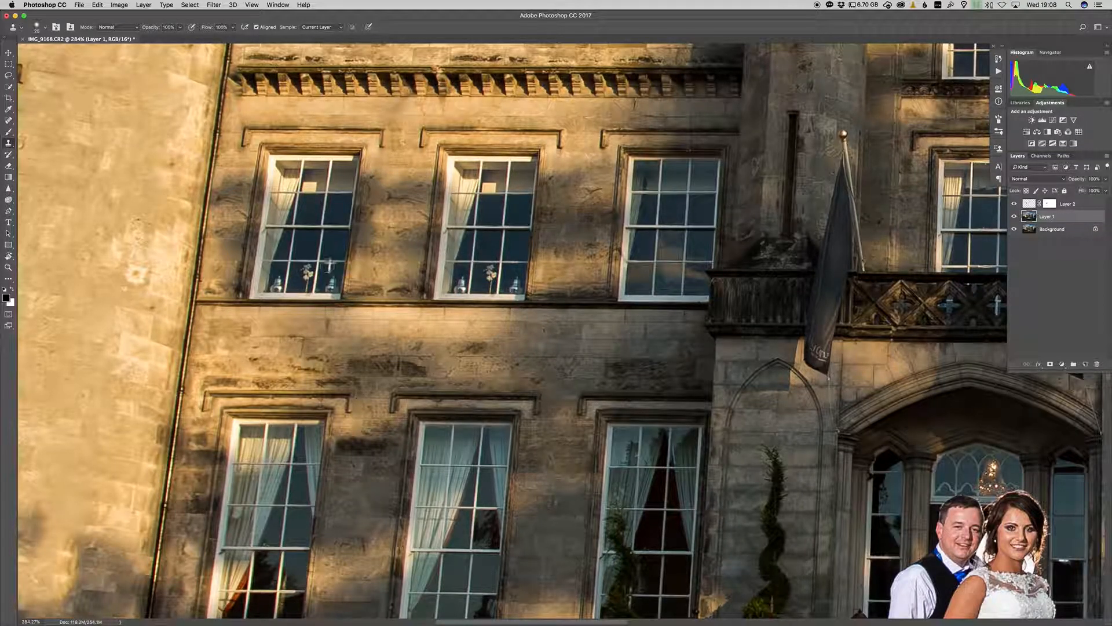
pyautogui.scroll(-10, 463, 281)
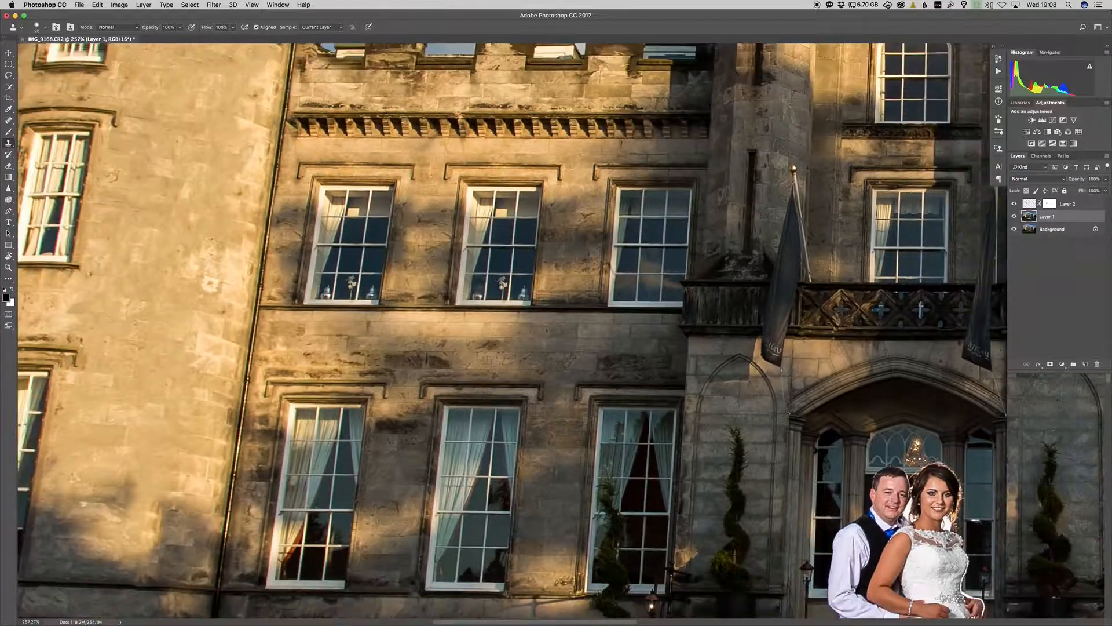
pyautogui.scroll(-4, 438, 291)
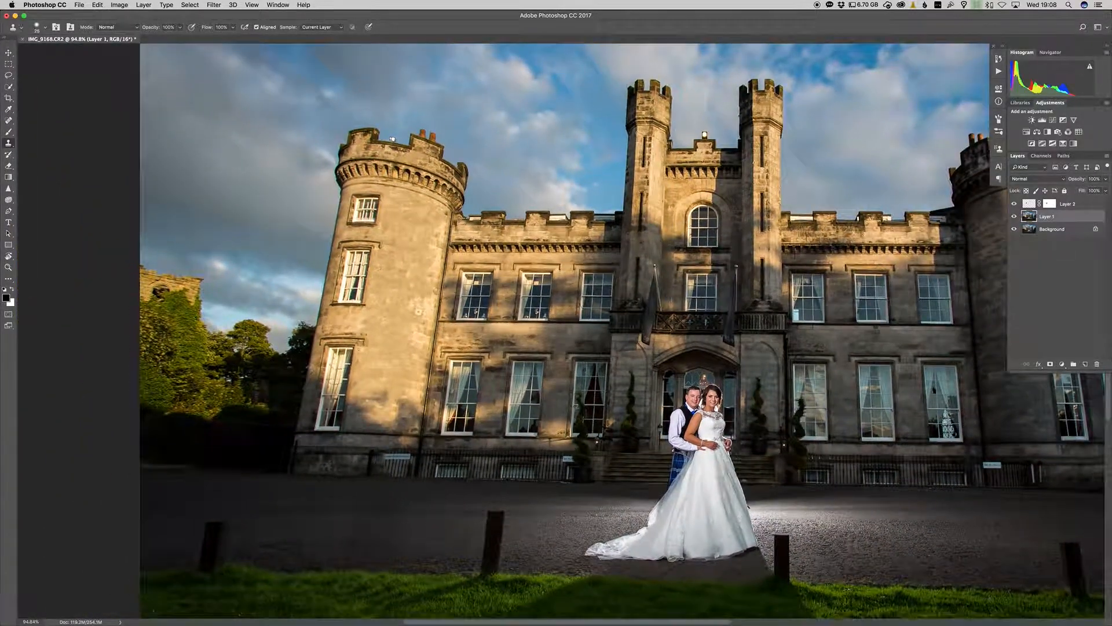
pyautogui.scroll(-1, 437, 291)
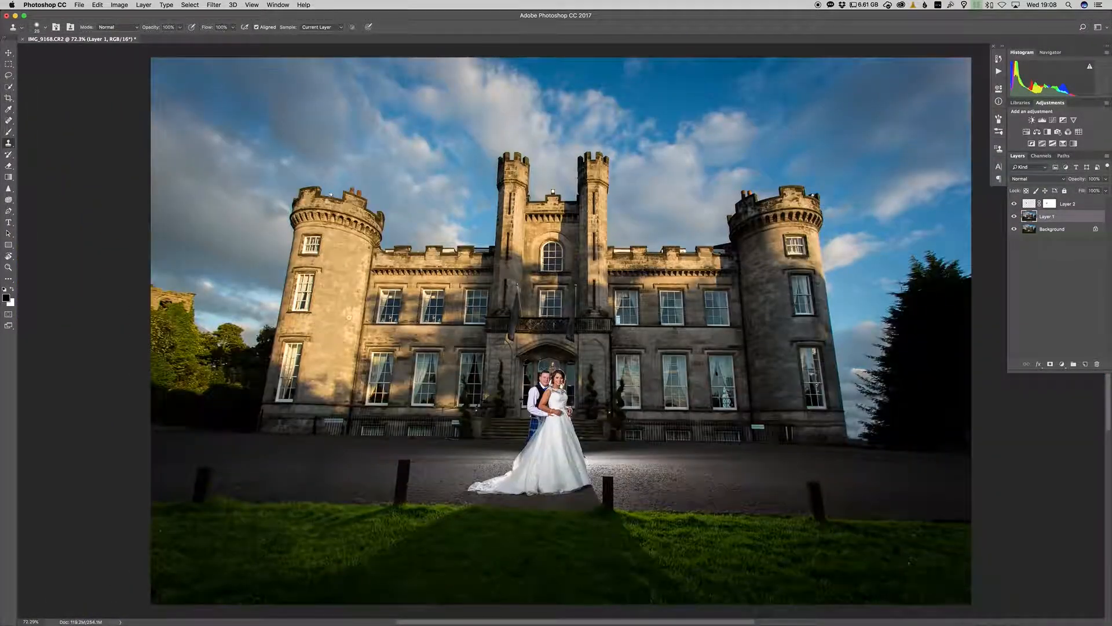
pyautogui.scroll(-1, 438, 290)
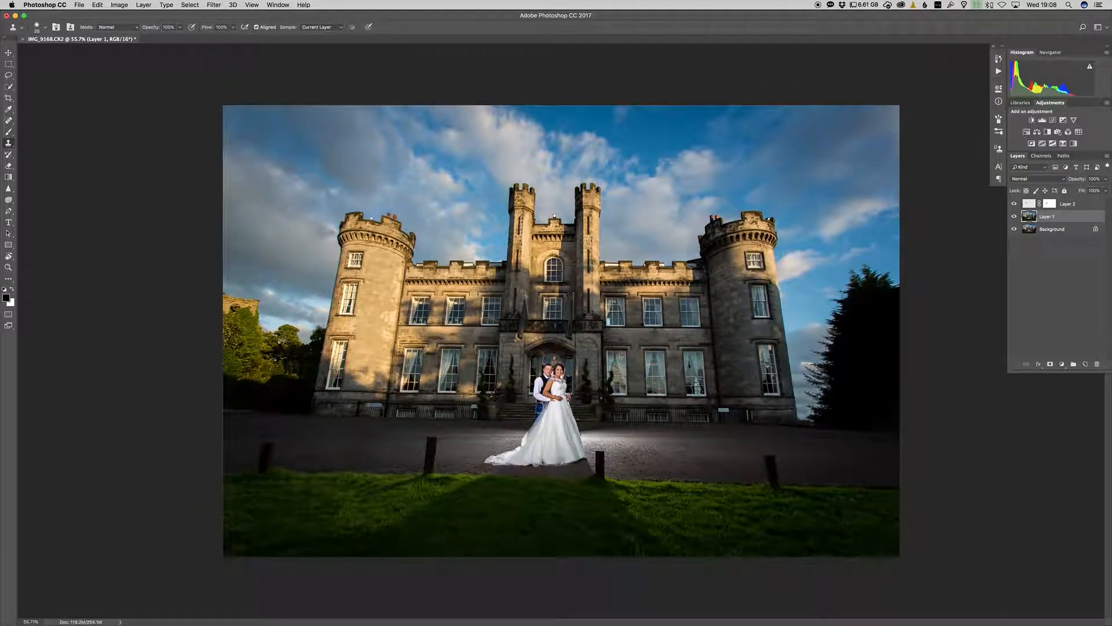
pyautogui.scroll(1, 560, 330)
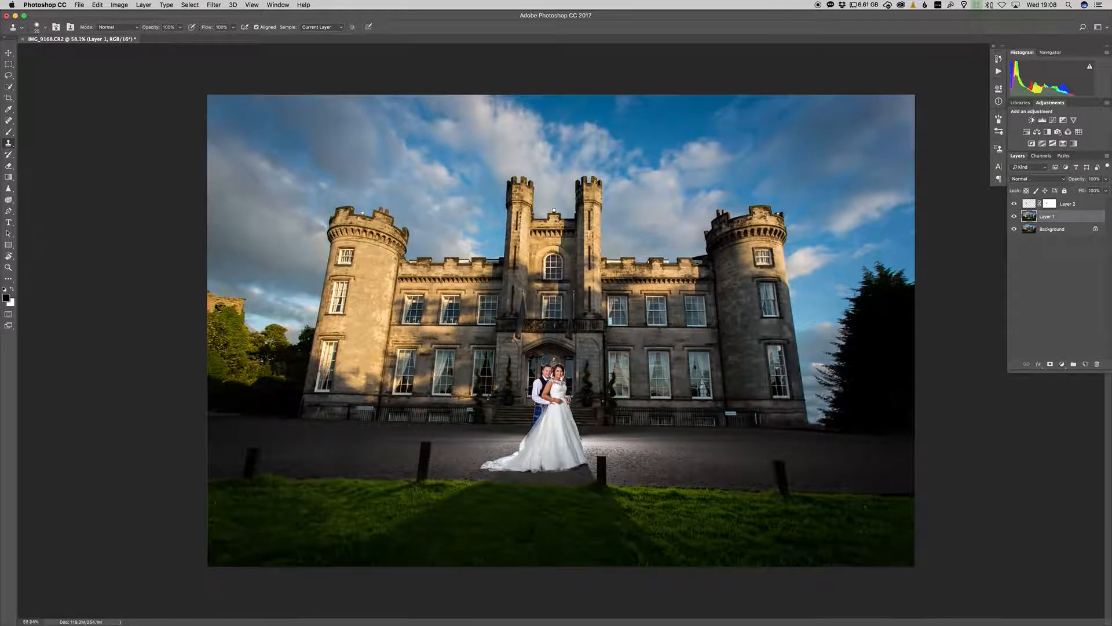
pyautogui.click(9, 77)
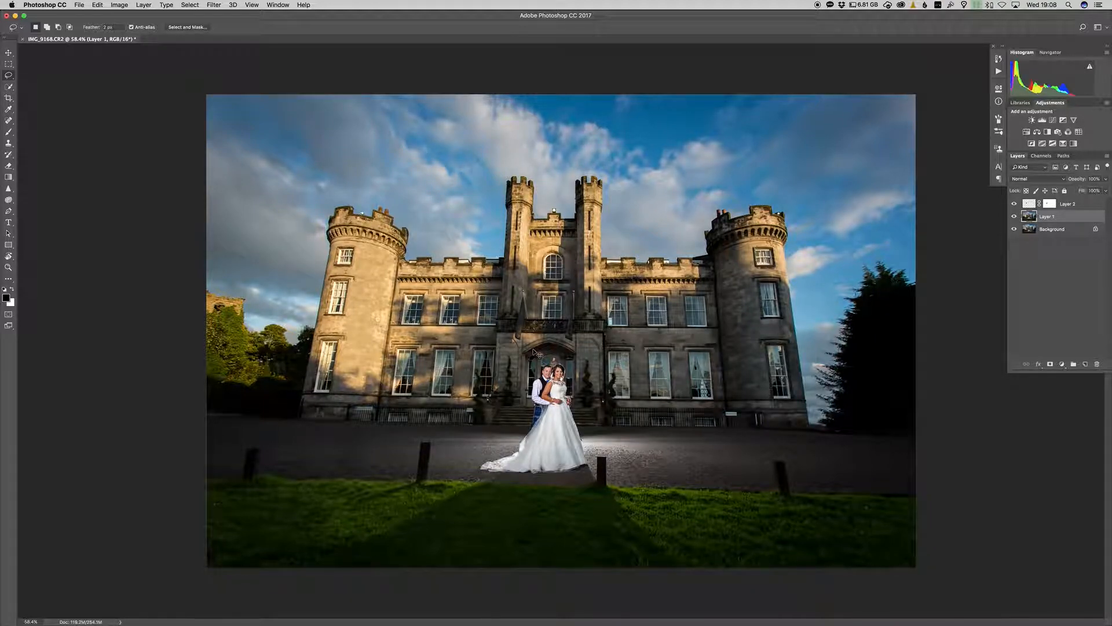
pyautogui.keyDown('alt'); pyautogui.click(1014, 229); pyautogui.keyUp('alt')
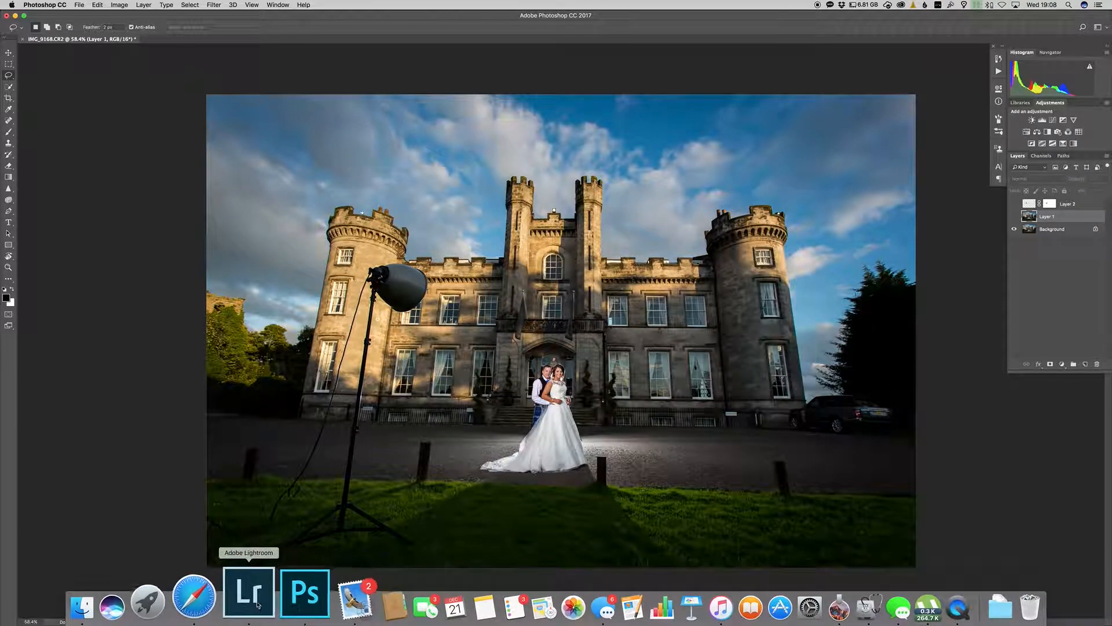
# Switch to Lightroom and apply Auto Tone to the castle photo
pyautogui.click(250, 590)
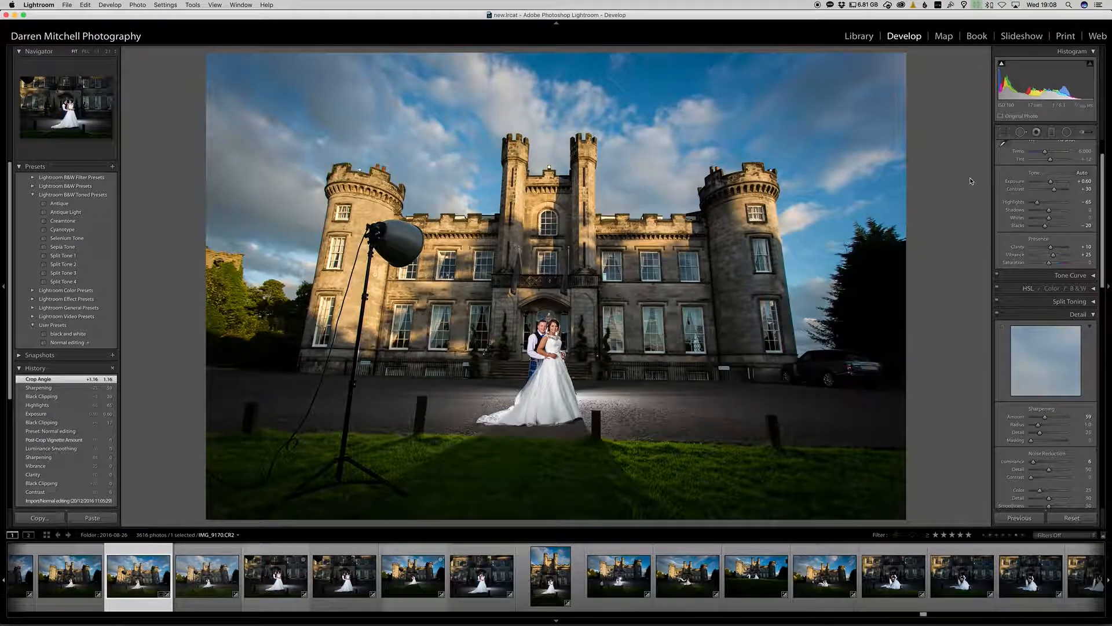
pyautogui.click(1083, 174)
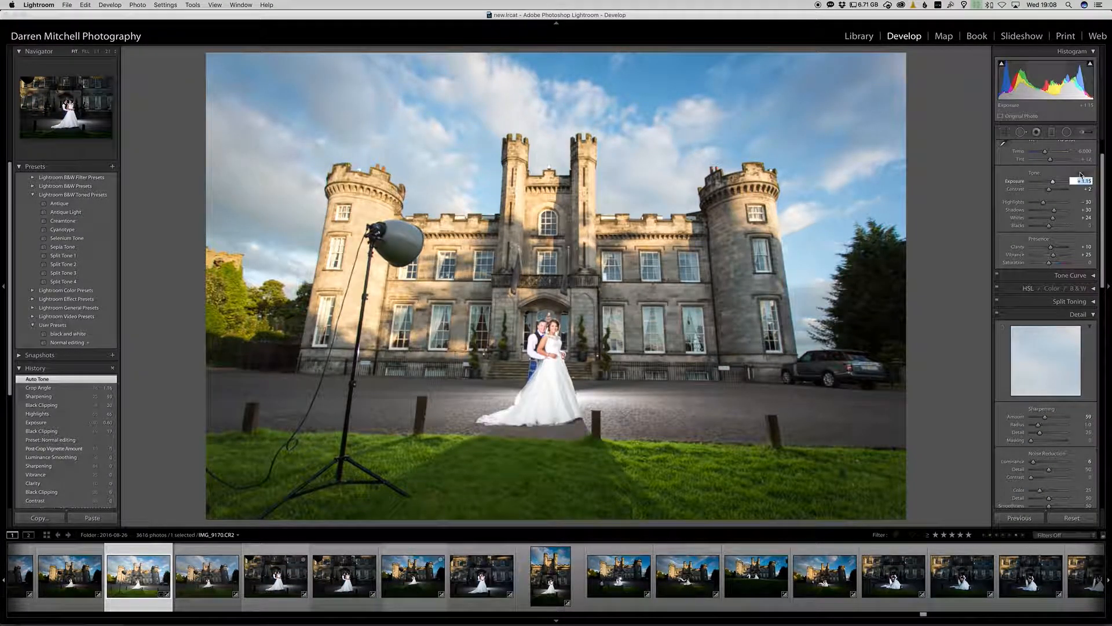
# Undo the Auto Tone adjustment and reset Exposure, Contrast, Highlights and Blacks to 0
pyautogui.press('super+z')
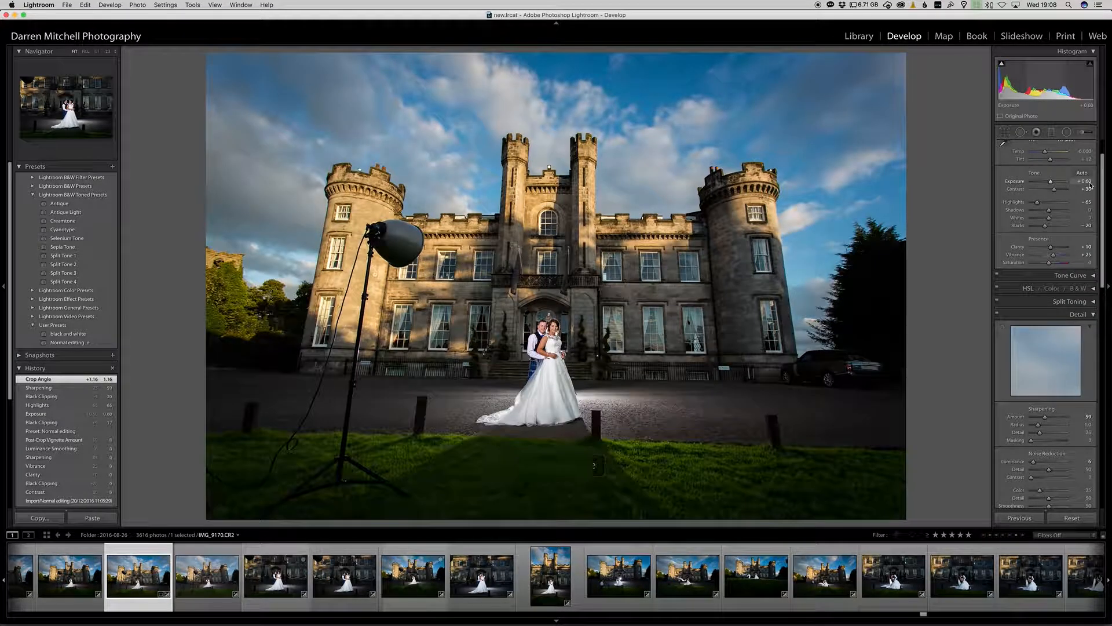
pyautogui.click(1089, 181)
pyautogui.click(1088, 189)
pyautogui.write('0')
pyautogui.click(1088, 202)
pyautogui.write('0')
pyautogui.click(1087, 225)
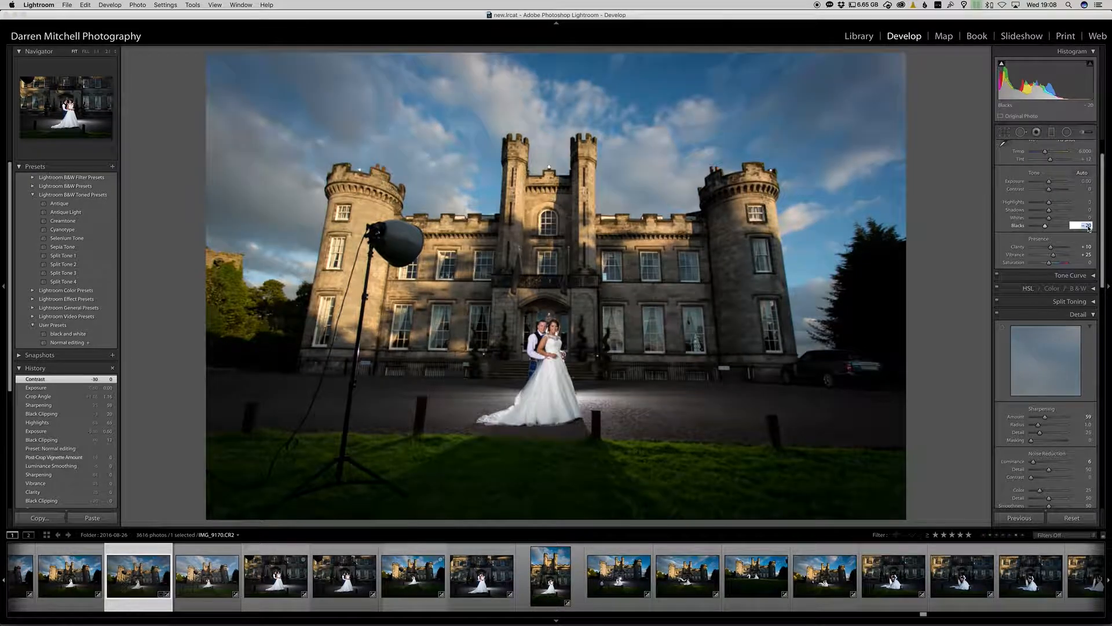
pyautogui.write('0')
# Reset Clarity and Vibrance to 0
pyautogui.click(1088, 246)
pyautogui.press('0')
pyautogui.click(1088, 255)
pyautogui.scroll(-3, 1085, 341)
pyautogui.write('0')
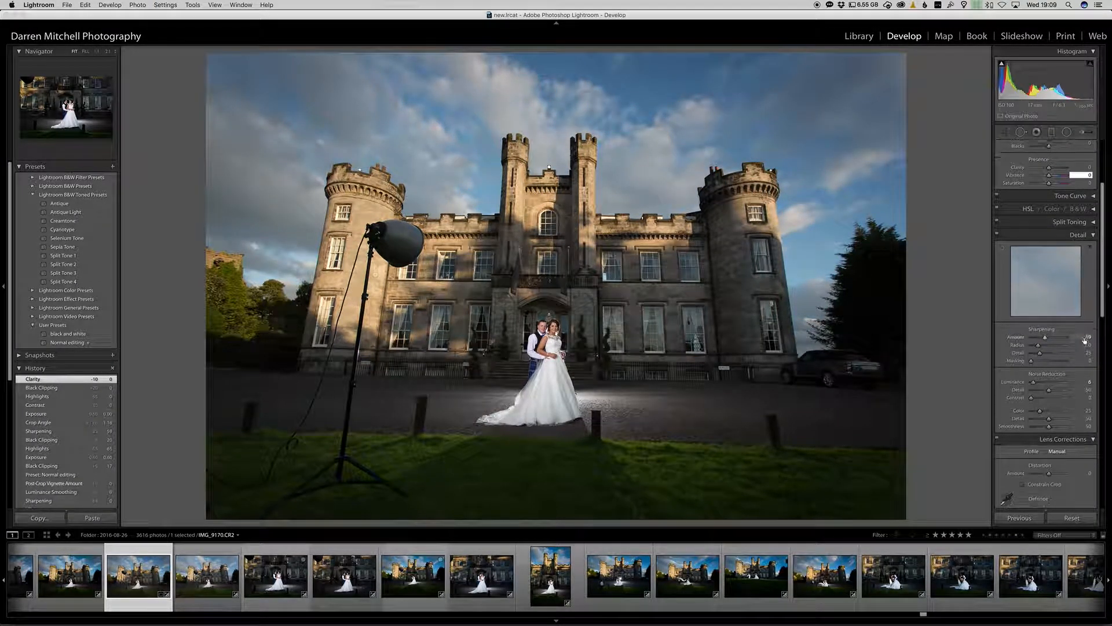
# Set the sharpening Amount and the noise reduction Luminance to 0
pyautogui.click(1088, 336)
pyautogui.write('0')
pyautogui.click(1088, 381)
pyautogui.scroll(-1, 1088, 382)
pyautogui.write('0')
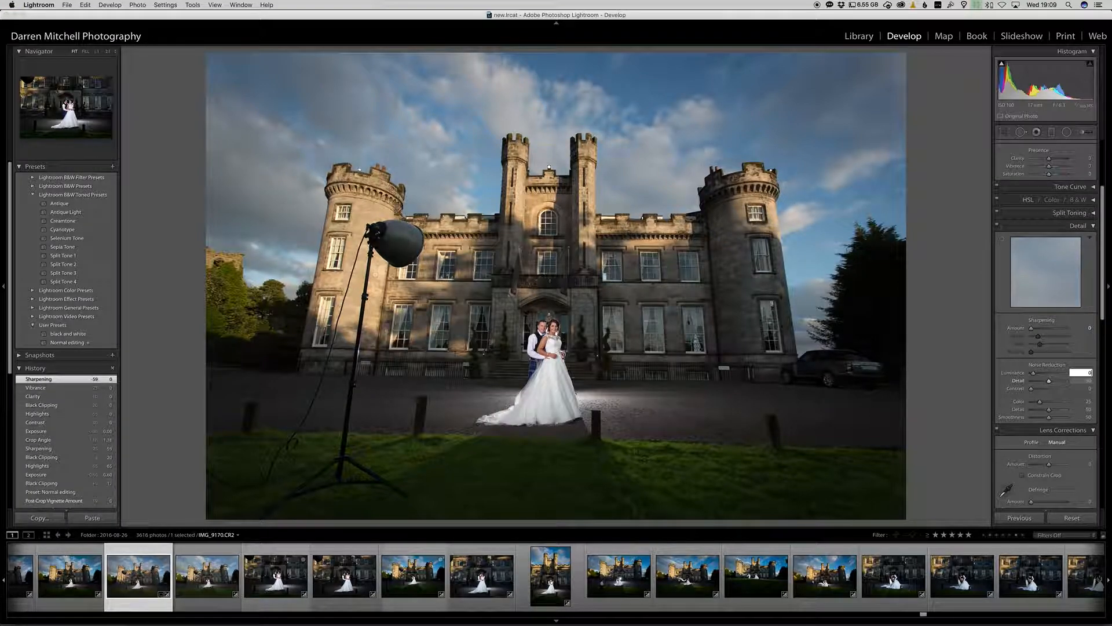
# Set the post-crop vignetting Amount to 0
pyautogui.scroll(-15, 1071, 348)
pyautogui.click(1088, 395)
pyautogui.write('0')
pyautogui.press('Return')
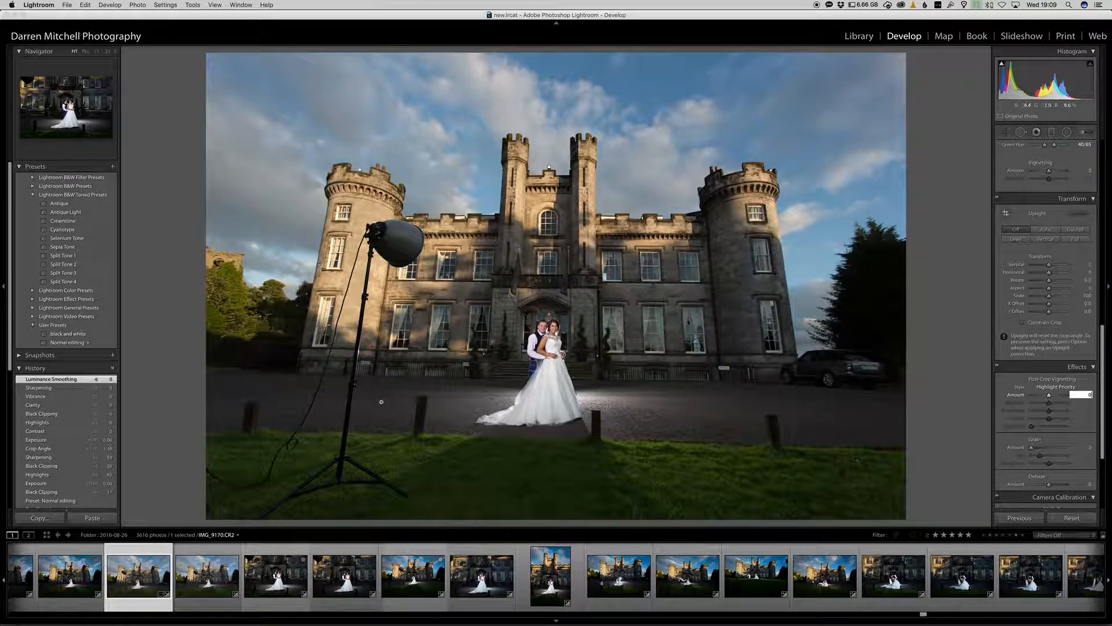
# Switch to Photoshop and make Layer 1 and Layer 2 visible again
pyautogui.moveTo(289, 621)
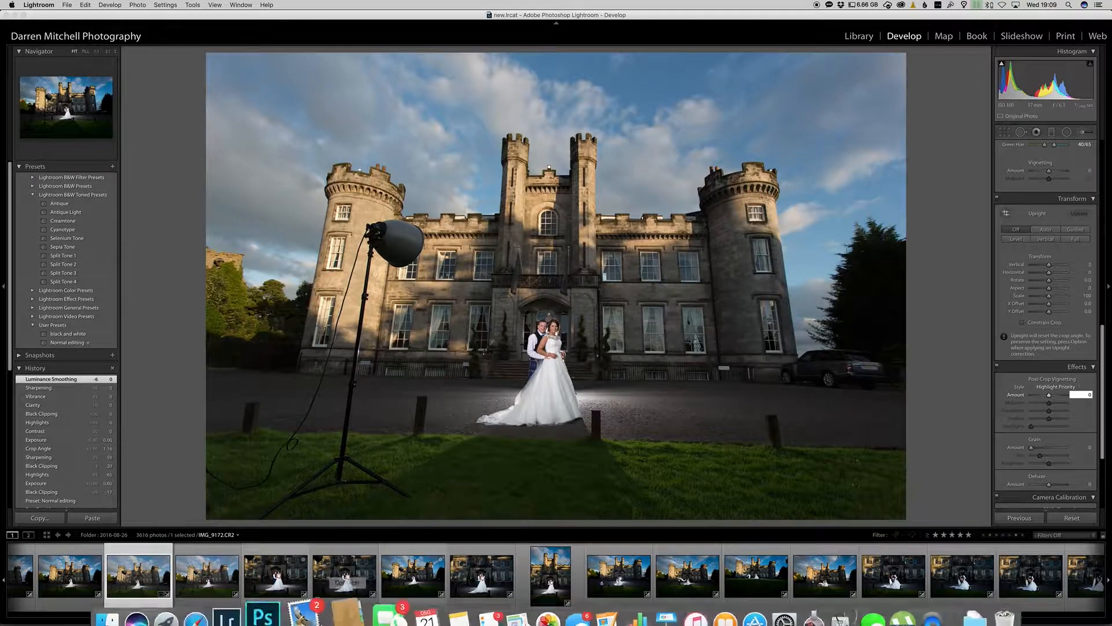
pyautogui.click(277, 606)
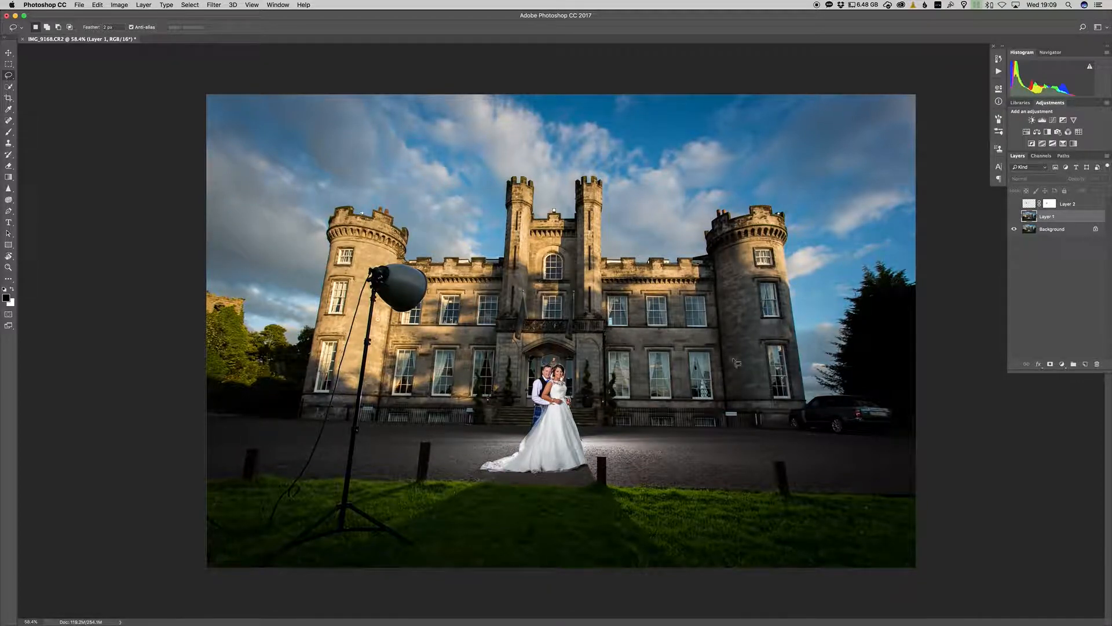
pyautogui.click(1014, 217)
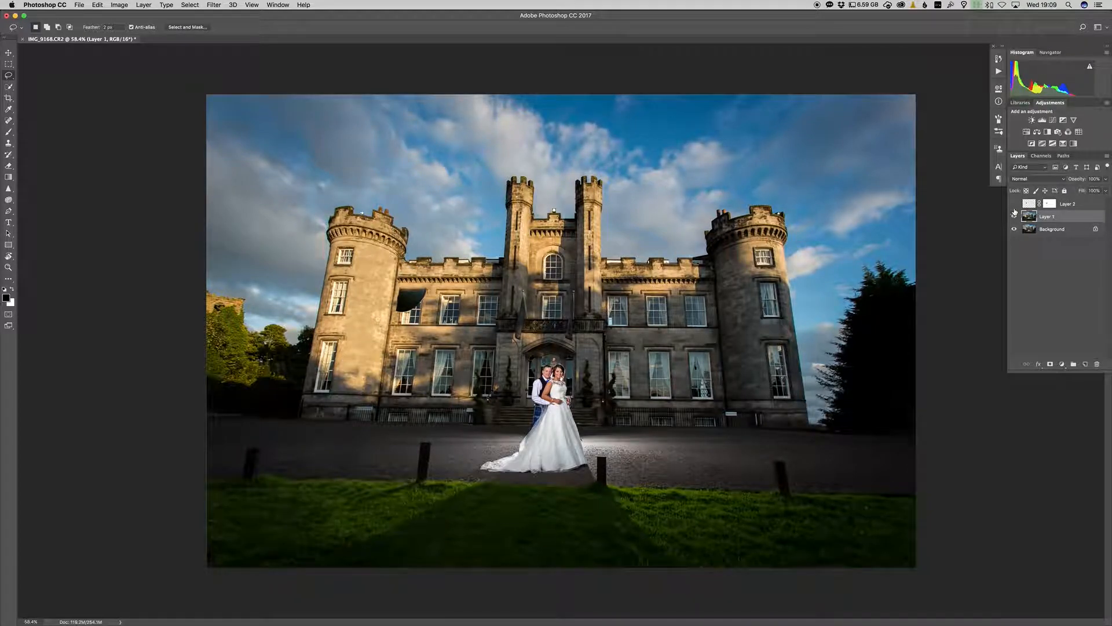
pyautogui.click(1014, 204)
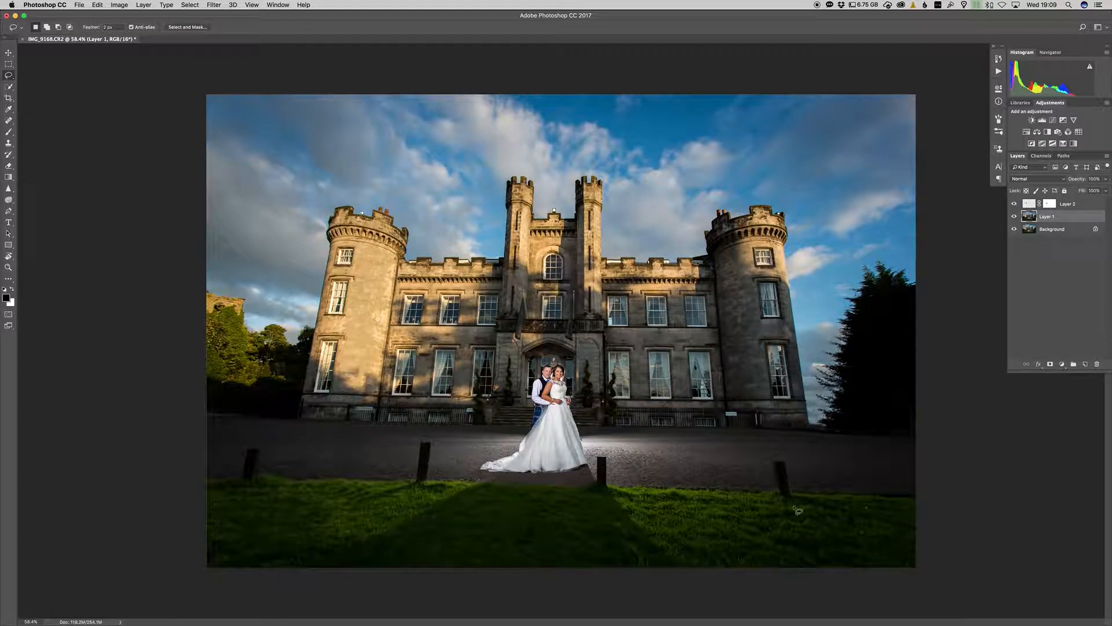
# Lasso the far-right wooden post with the grass strip beside it on Layer 1, fill it with Content-Aware, and deselect
pyautogui.moveTo(777, 497)
pyautogui.mouseDown()
pyautogui.moveTo(773, 461)
pyautogui.moveTo(786, 457)
pyautogui.moveTo(812, 496)
pyautogui.moveTo(910, 524)
pyautogui.moveTo(888, 534)
pyautogui.mouseUp()
pyautogui.press('Return')
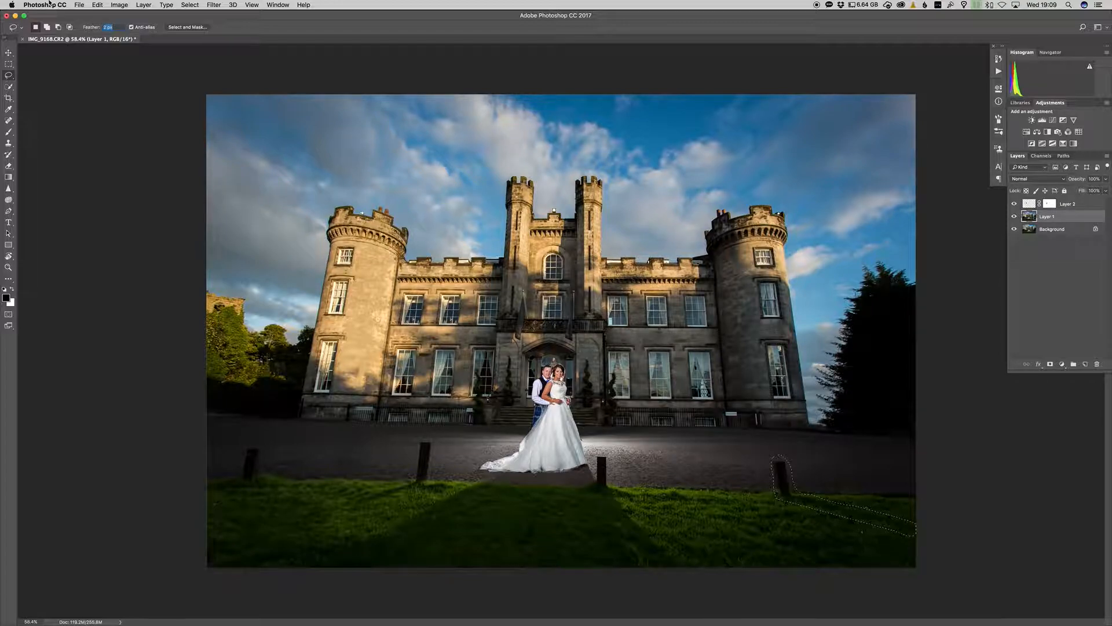
pyautogui.click(94, 5)
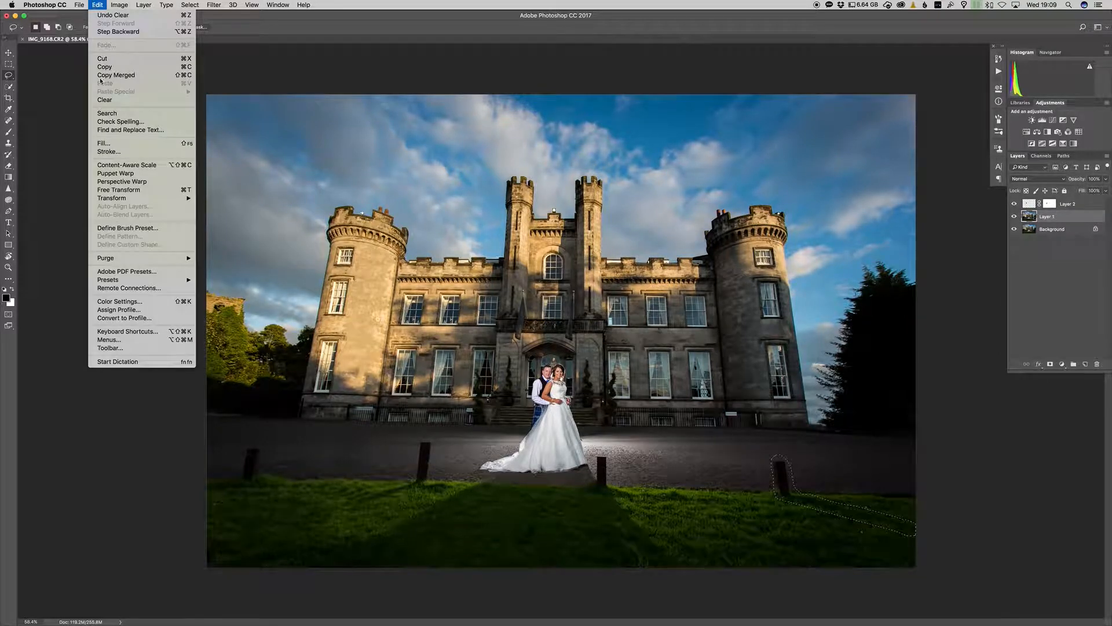
pyautogui.click(104, 143)
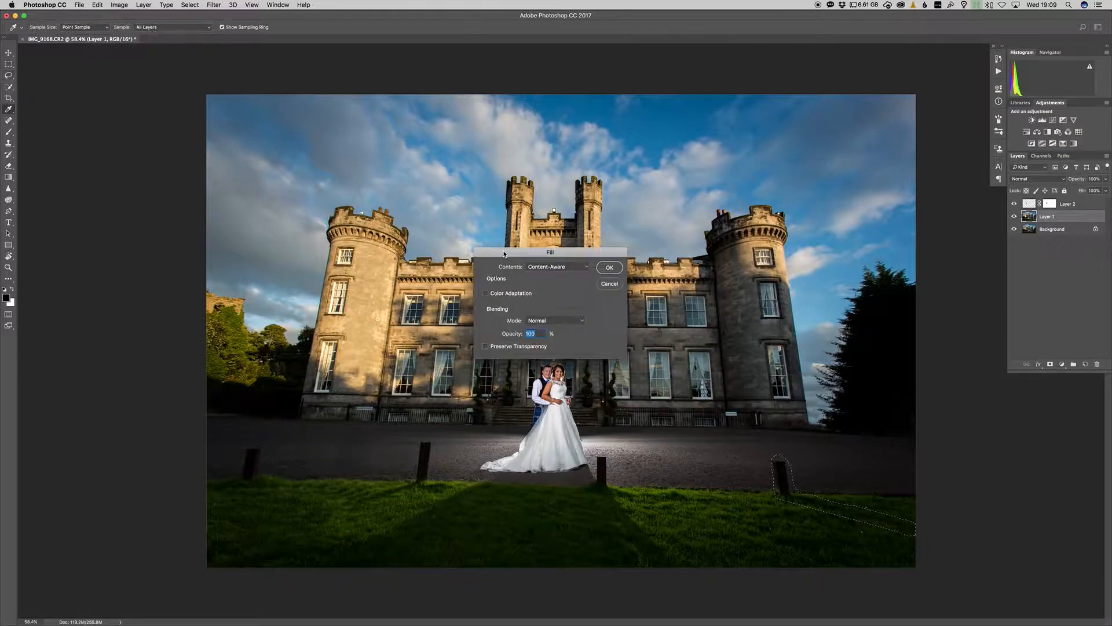
pyautogui.press('Return')
pyautogui.press('super+d')
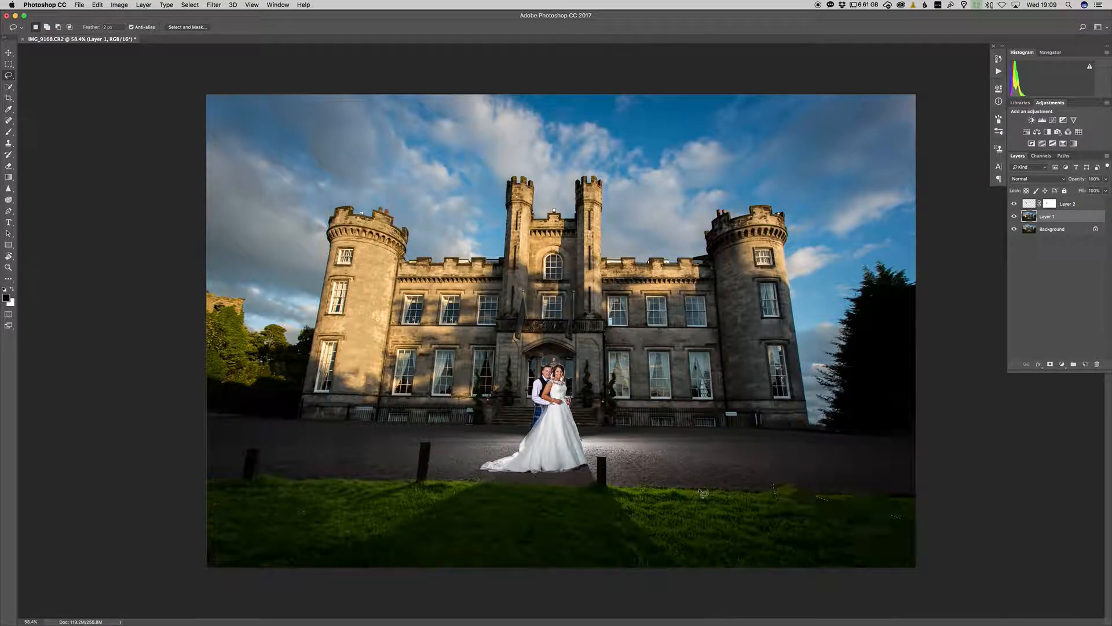
# Lasso the far-left wooden post, remove it with a Content-Aware fill, and deselect
pyautogui.moveTo(250, 473)
pyautogui.mouseDown()
pyautogui.moveTo(262, 446)
pyautogui.moveTo(250, 441)
pyautogui.moveTo(242, 487)
pyautogui.moveTo(267, 491)
pyautogui.mouseUp()
pyautogui.click(98, 5)
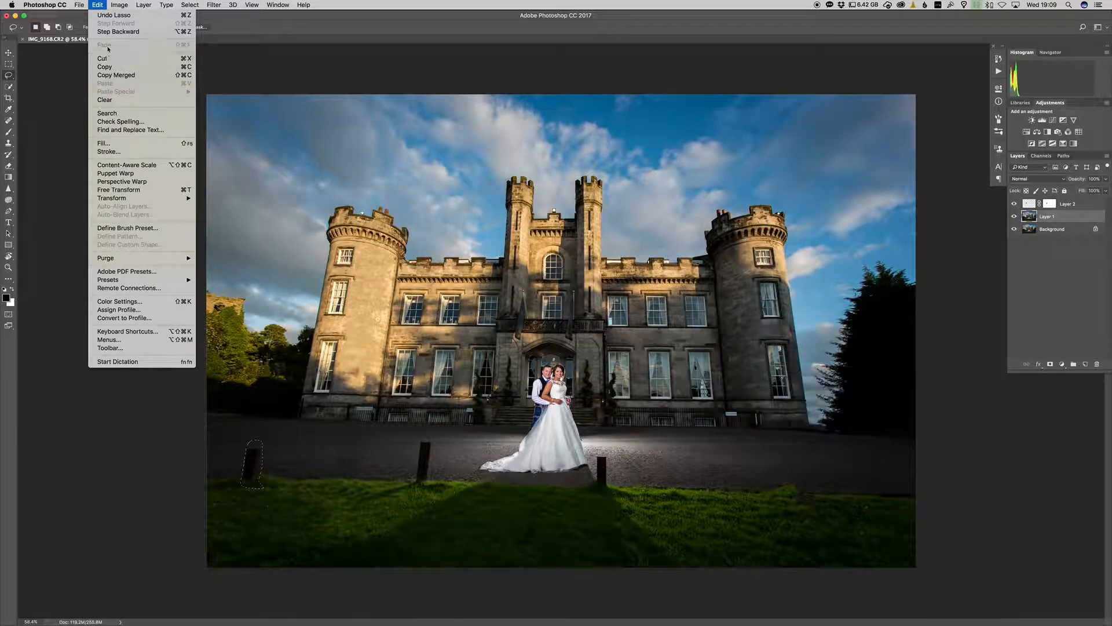
pyautogui.click(105, 143)
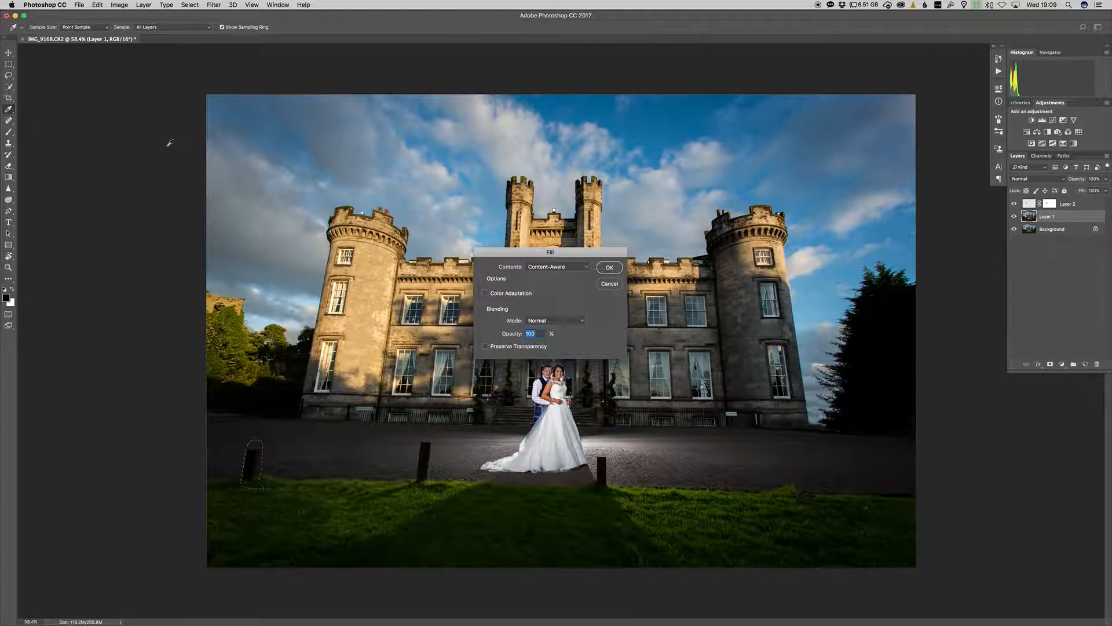
pyautogui.press('Return')
pyautogui.hotkey('ctrl', 'd')
pyautogui.press('l')
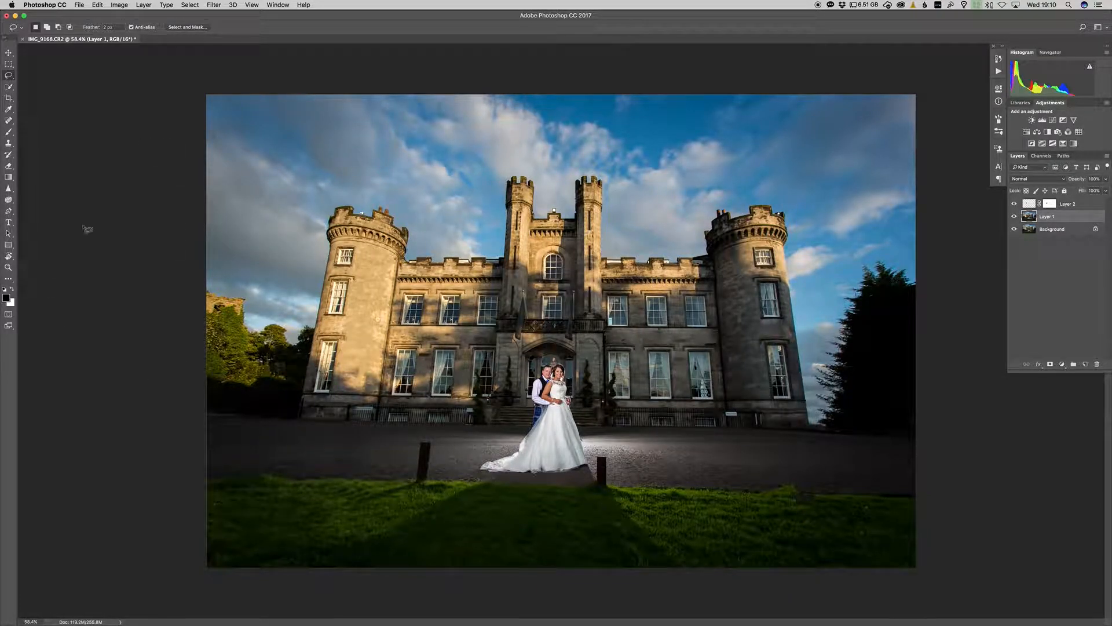
# Even out the lawn edge where the far-right post stood on Layer 1 with a larger Clone Stamp brush
pyautogui.press('s')
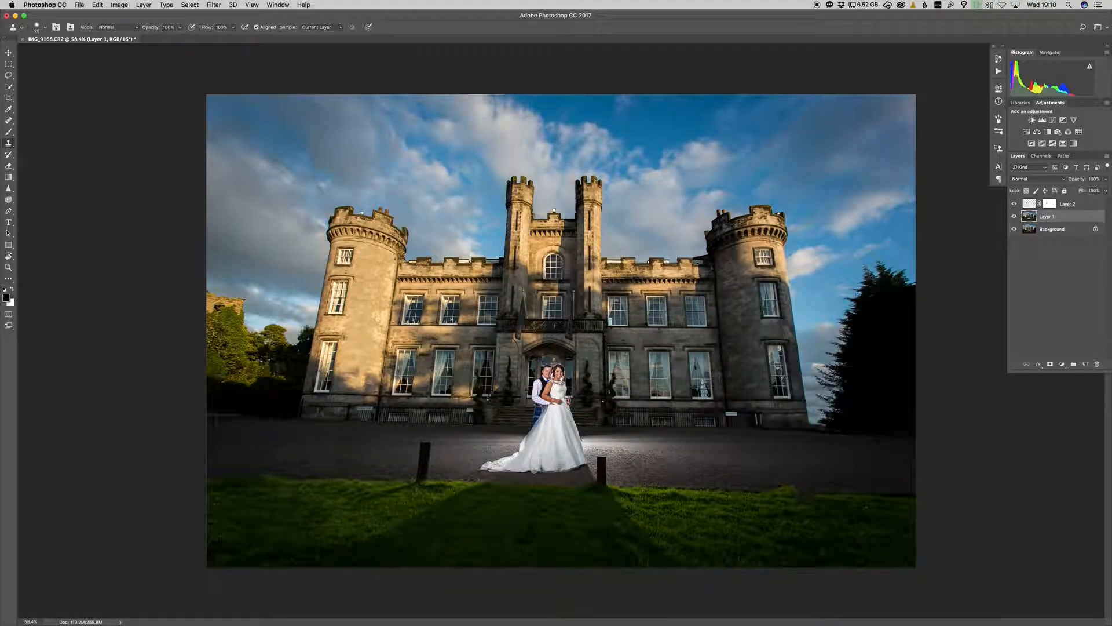
pyautogui.press(']')
pyautogui.press(']')
pyautogui.press(']')
pyautogui.press(']')
pyautogui.press(']')
pyautogui.press(']')
pyautogui.press(']')
pyautogui.press(']')
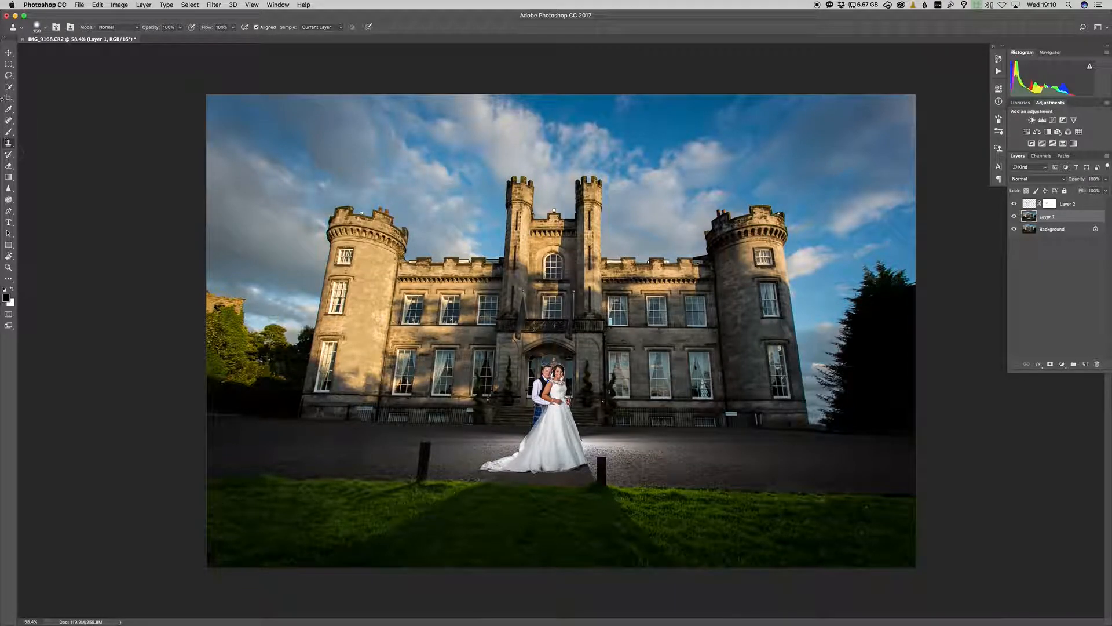
# Remove the two remaining posts beside the couple with the Patch tool, using neighbouring ground, and deselect
pyautogui.click(9, 75)
pyautogui.click(9, 76)
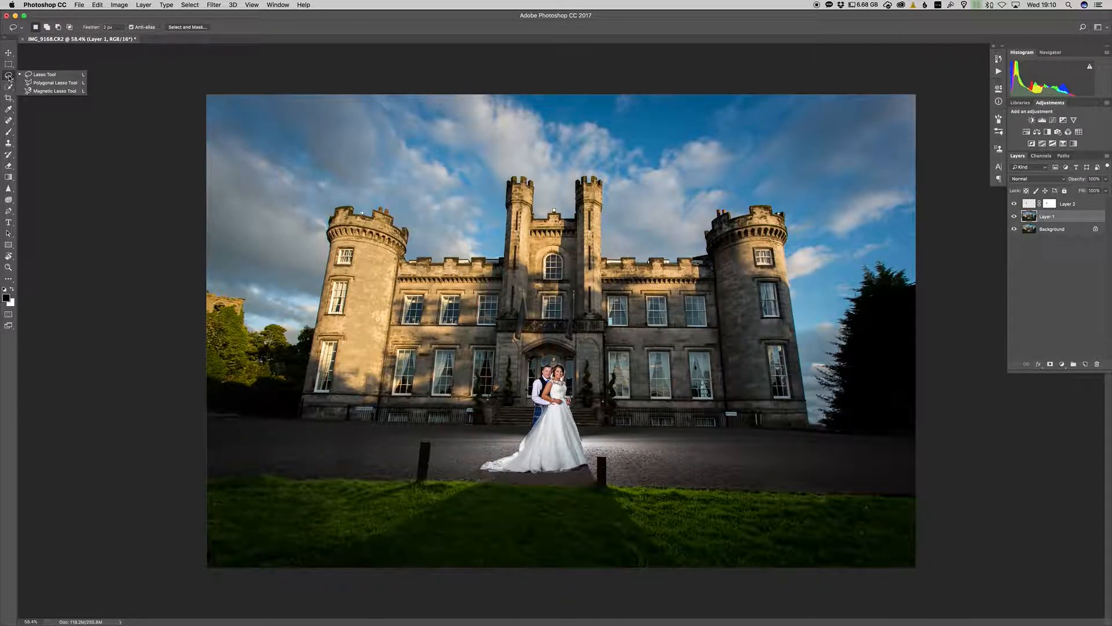
pyautogui.click(9, 120)
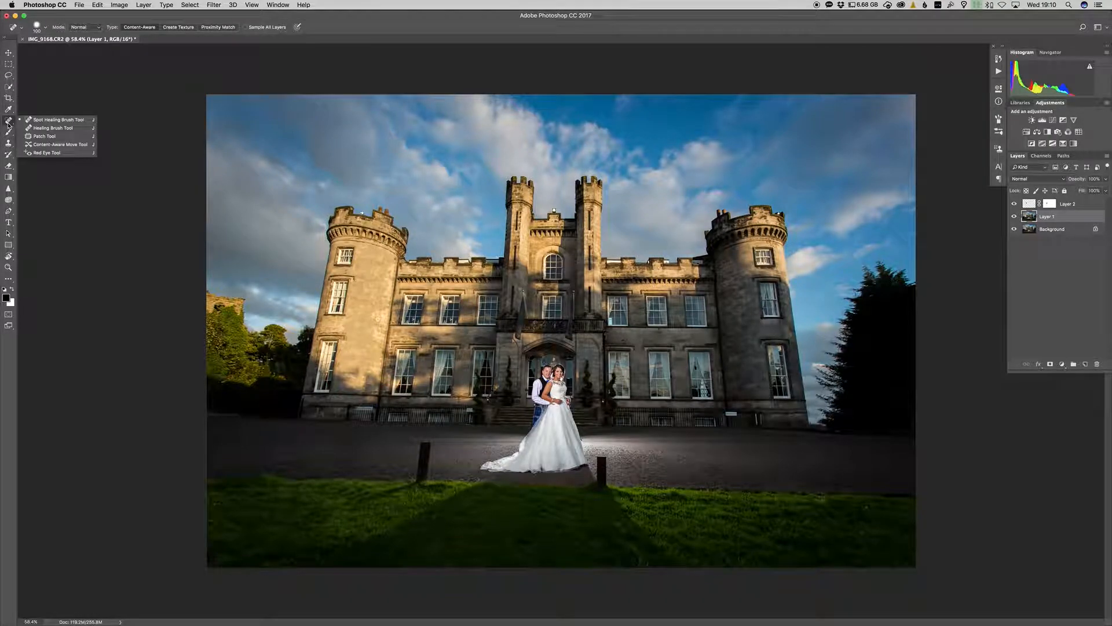
pyautogui.click(34, 137)
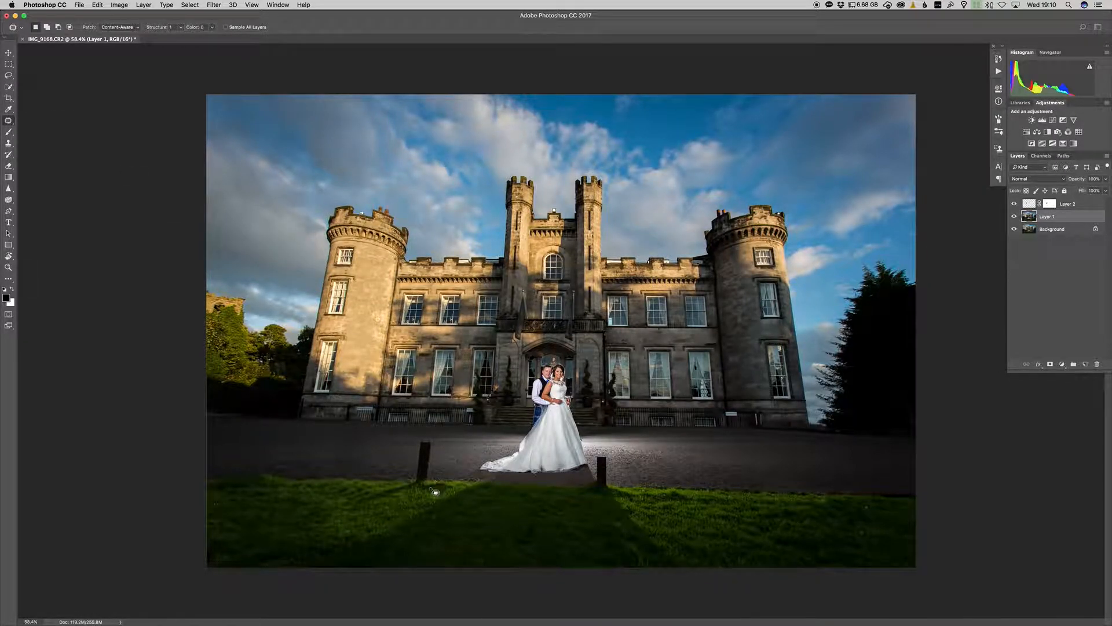
pyautogui.moveTo(438, 451)
pyautogui.mouseDown()
pyautogui.moveTo(427, 438)
pyautogui.moveTo(415, 456)
pyautogui.moveTo(412, 481)
pyautogui.moveTo(431, 490)
pyautogui.moveTo(422, 470)
pyautogui.moveTo(386, 466)
pyautogui.mouseUp()
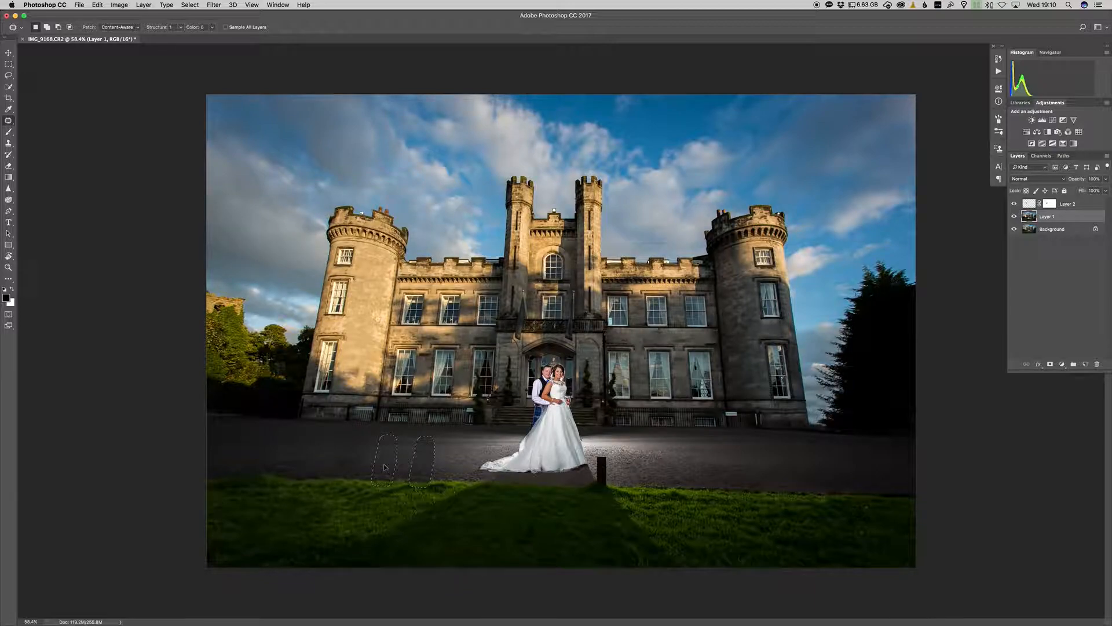
pyautogui.moveTo(384, 462); pyautogui.dragTo(385, 463)
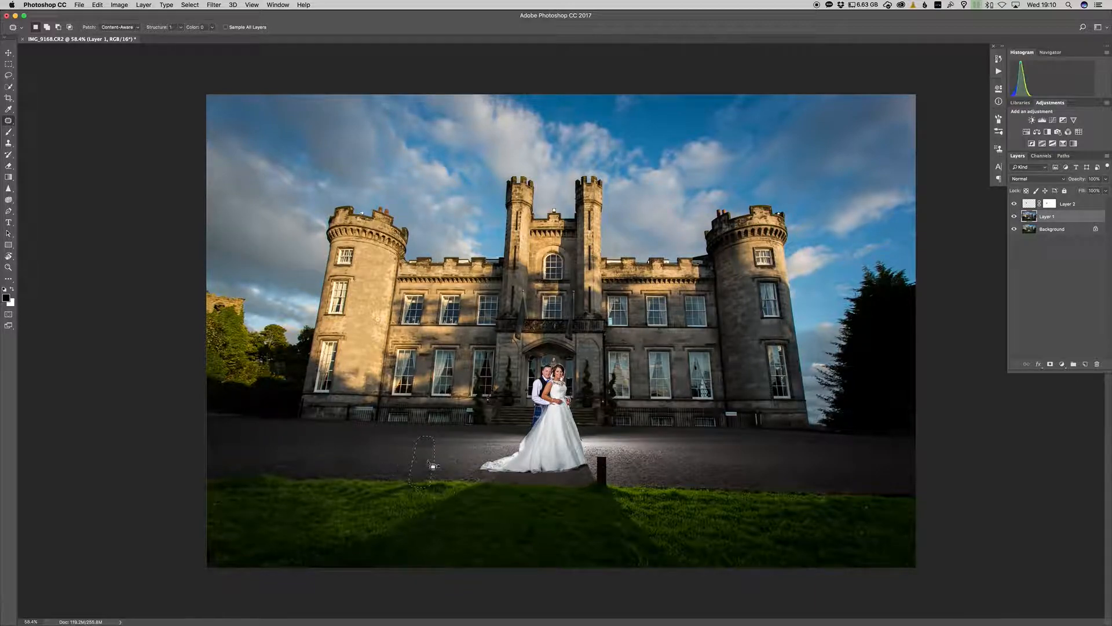
pyautogui.moveTo(606, 487)
pyautogui.mouseDown()
pyautogui.moveTo(605, 456)
pyautogui.moveTo(594, 481)
pyautogui.moveTo(602, 497)
pyautogui.moveTo(640, 481)
pyautogui.moveTo(630, 479)
pyautogui.mouseUp()
pyautogui.hotkey('ctrl', 'd')
# Retouch the patched gravel and lawn edge around the couple on Layer 1 with the Clone Stamp at varying brush sizes
pyautogui.press('s')
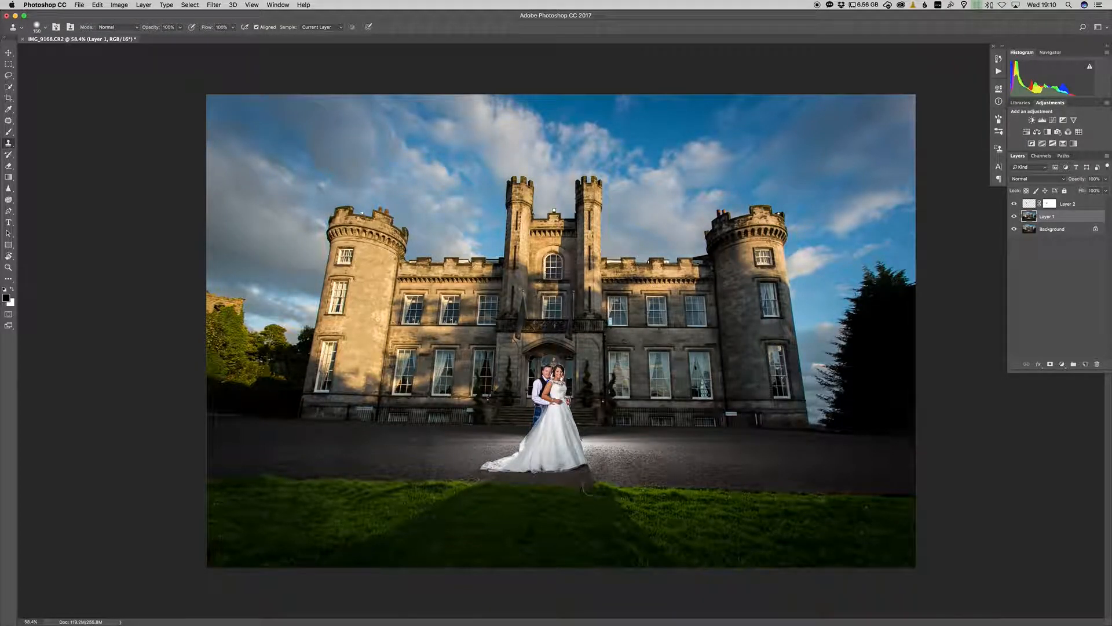
pyautogui.press('[')
pyautogui.press('[')
pyautogui.press('[')
pyautogui.moveTo(368, 497); pyautogui.dragTo(391, 494)
pyautogui.press(']')
pyautogui.press(']')
pyautogui.press(']')
pyautogui.press(']')
pyautogui.press(']')
pyautogui.press(']')
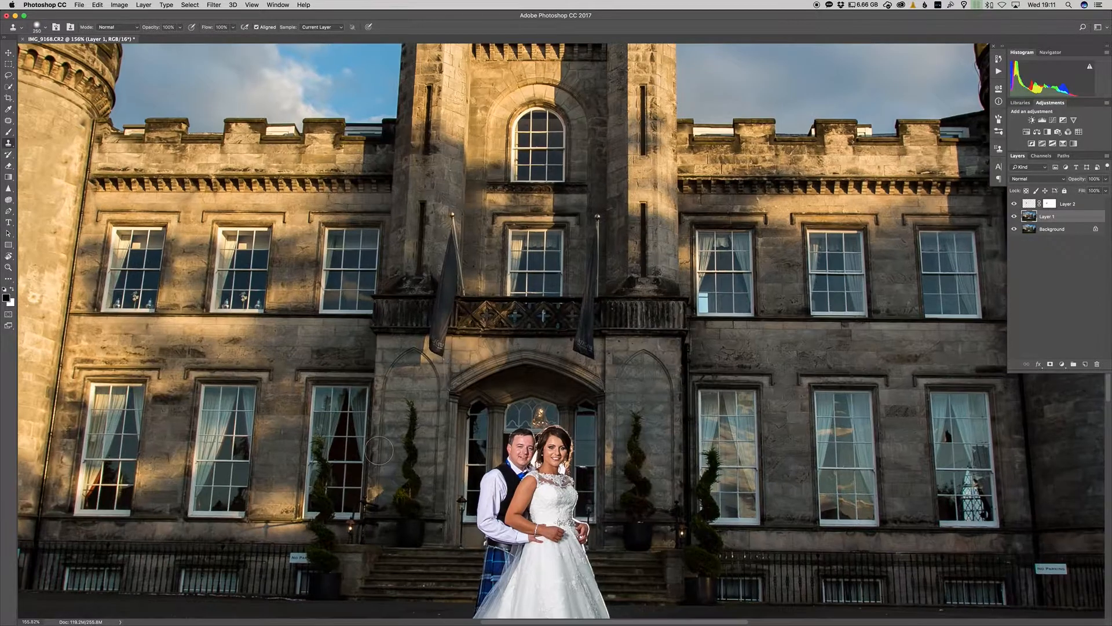
# Lasso the gravel from the right side of the bride's dress to the photo's right edge and copy it to a new layer
pyautogui.scroll(-5, 377, 447)
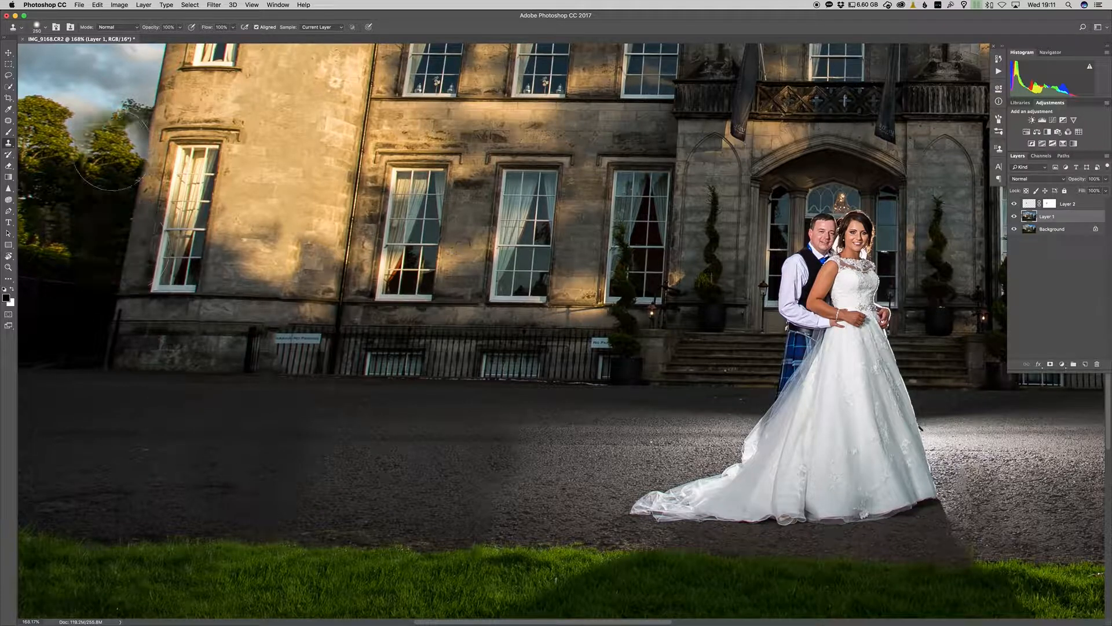
pyautogui.click(8, 76)
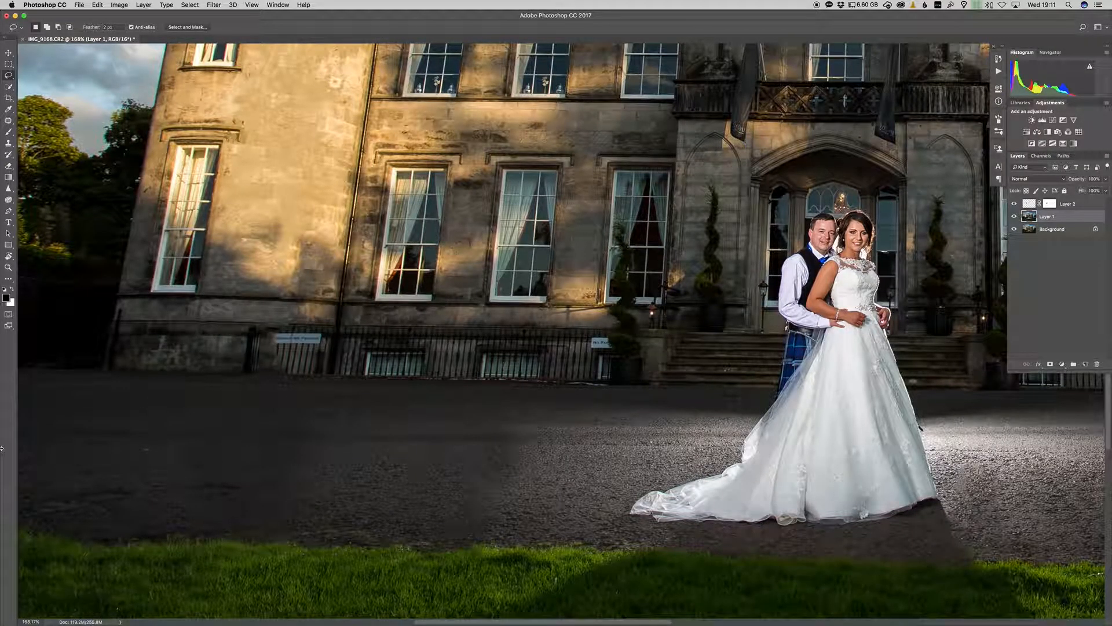
pyautogui.scroll(-5, 122, 456)
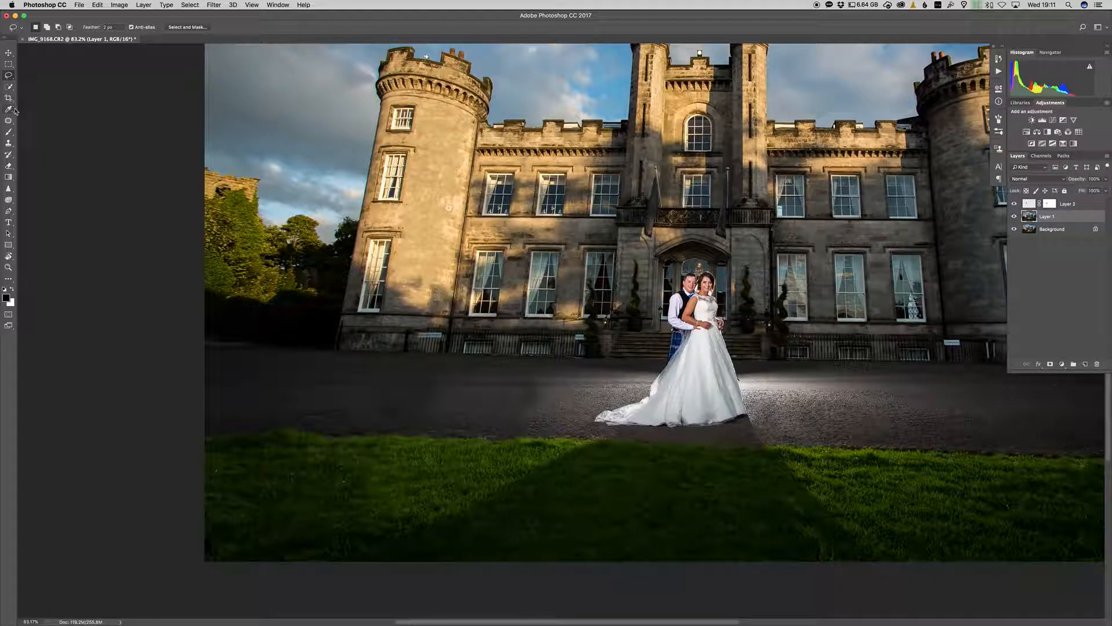
pyautogui.click(8, 143)
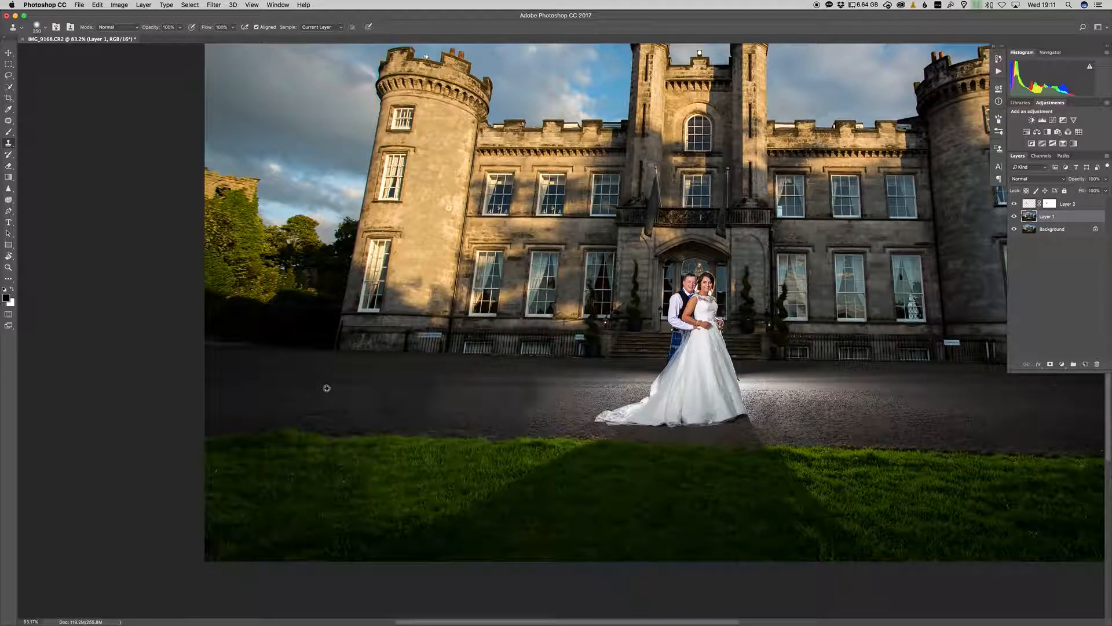
pyautogui.scroll(-3, 325, 386)
pyautogui.scroll(-1, 318, 392)
pyautogui.click(9, 76)
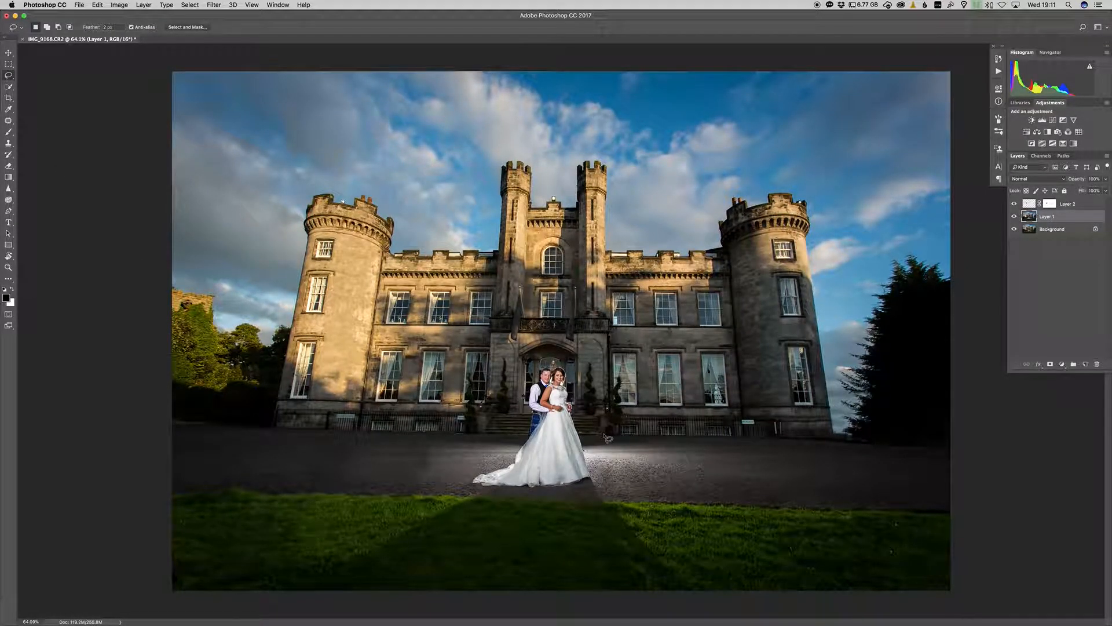
pyautogui.moveTo(594, 438)
pyautogui.mouseDown()
pyautogui.moveTo(590, 480)
pyautogui.moveTo(601, 502)
pyautogui.moveTo(971, 507)
pyautogui.moveTo(964, 447)
pyautogui.moveTo(881, 441)
pyautogui.mouseUp()
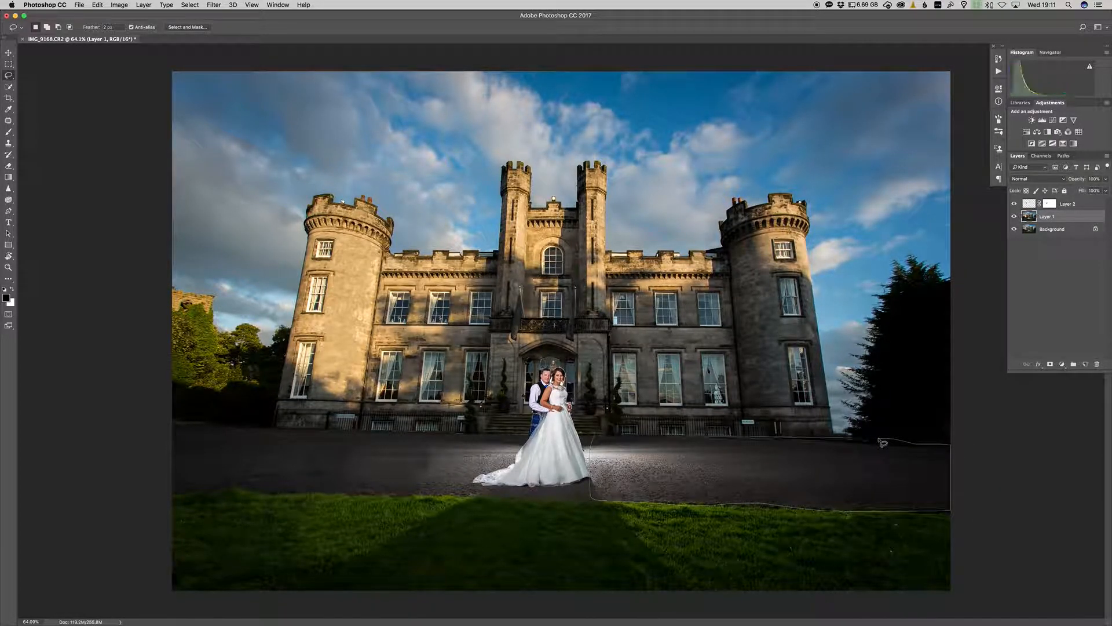
pyautogui.press('super+j')
# Flip the copied gravel horizontally and move it over the driveway left of the couple
pyautogui.press('super+t')
pyautogui.rightClick(806, 460)
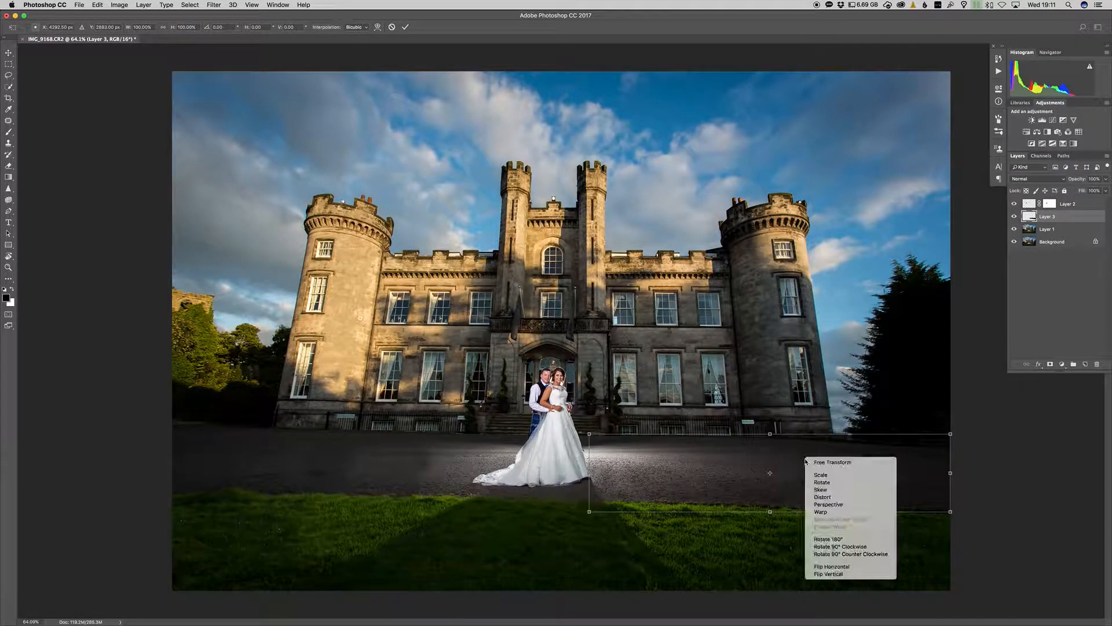
pyautogui.click(833, 565)
pyautogui.press('Return')
pyautogui.press('v')
pyautogui.moveTo(882, 484); pyautogui.dragTo(455, 476)
# Align the flipped gravel on Layer 3 with the photo's left edge and rotate it about 0.7°
pyautogui.press('super+t')
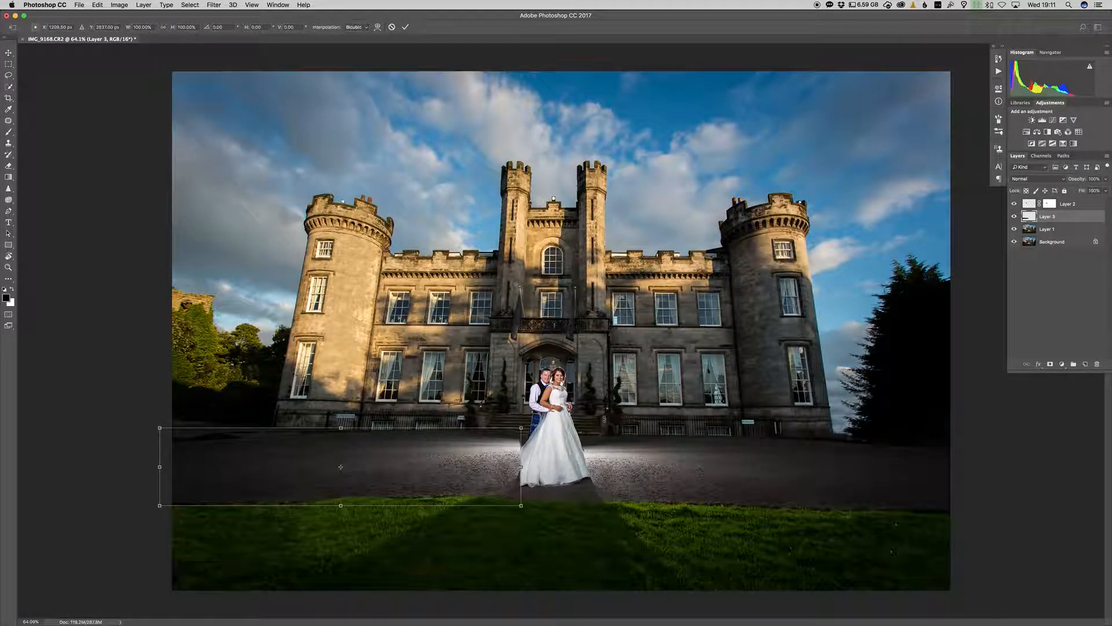
pyautogui.moveTo(316, 474); pyautogui.dragTo(329, 472)
pyautogui.moveTo(595, 442); pyautogui.dragTo(595, 441)
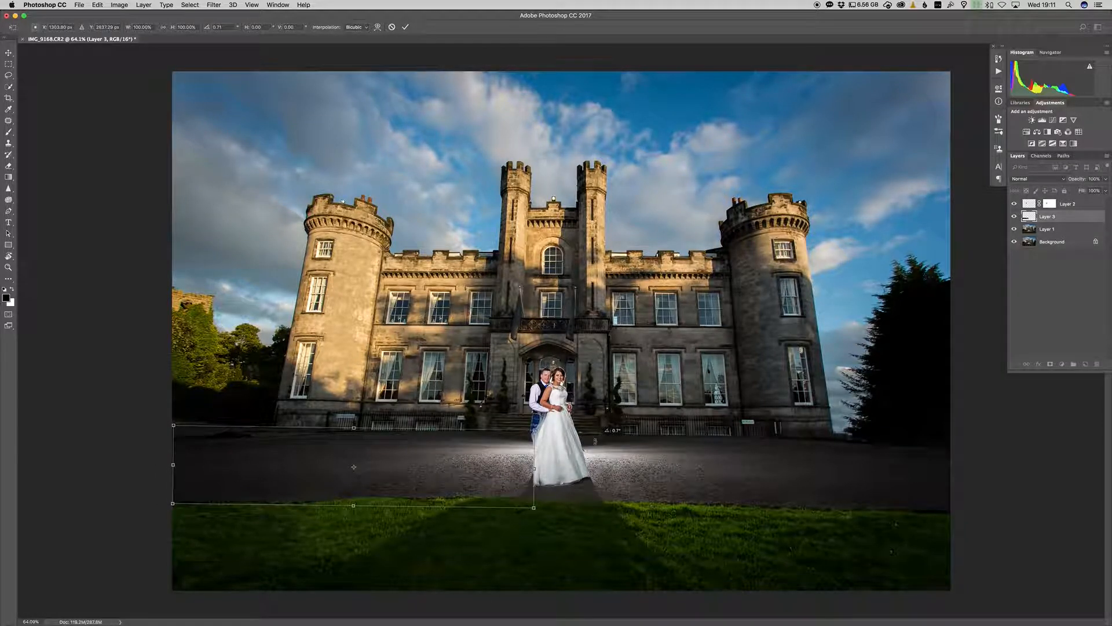
pyautogui.press('Return')
# Add a layer mask to Layer 3 and paint it black over the dress to uncover the bride's train
pyautogui.click(1050, 364)
pyautogui.press('b')
pyautogui.press('x')
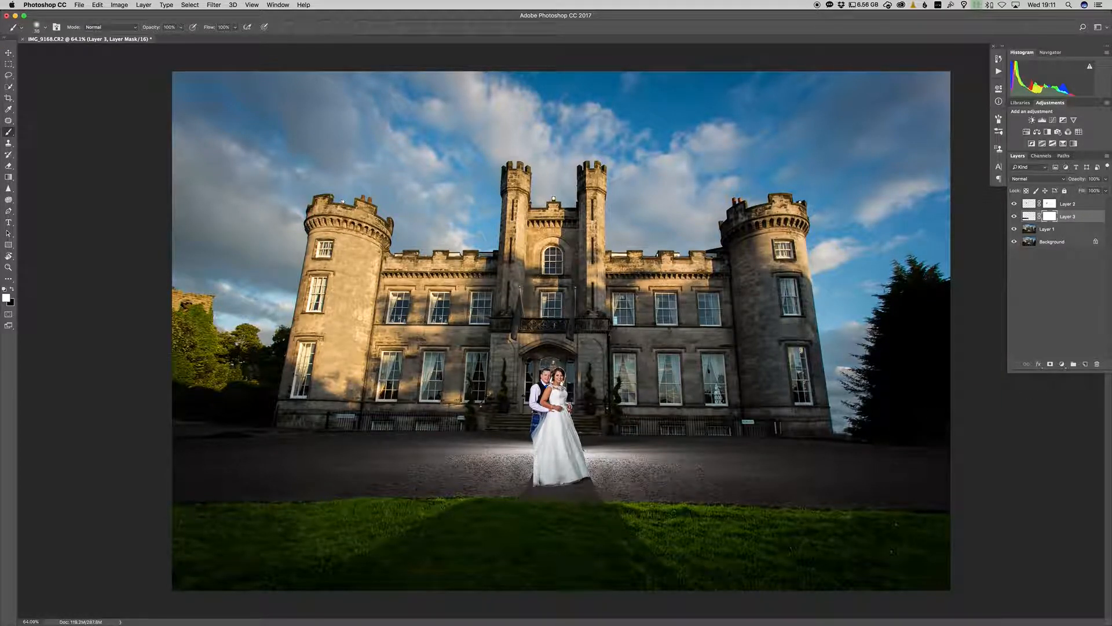
pyautogui.press('x')
pyautogui.moveTo(536, 468)
pyautogui.mouseDown()
pyautogui.moveTo(534, 442)
pyautogui.moveTo(521, 469)
pyautogui.moveTo(518, 455)
pyautogui.moveTo(498, 478)
pyautogui.moveTo(512, 482)
pyautogui.mouseUp()
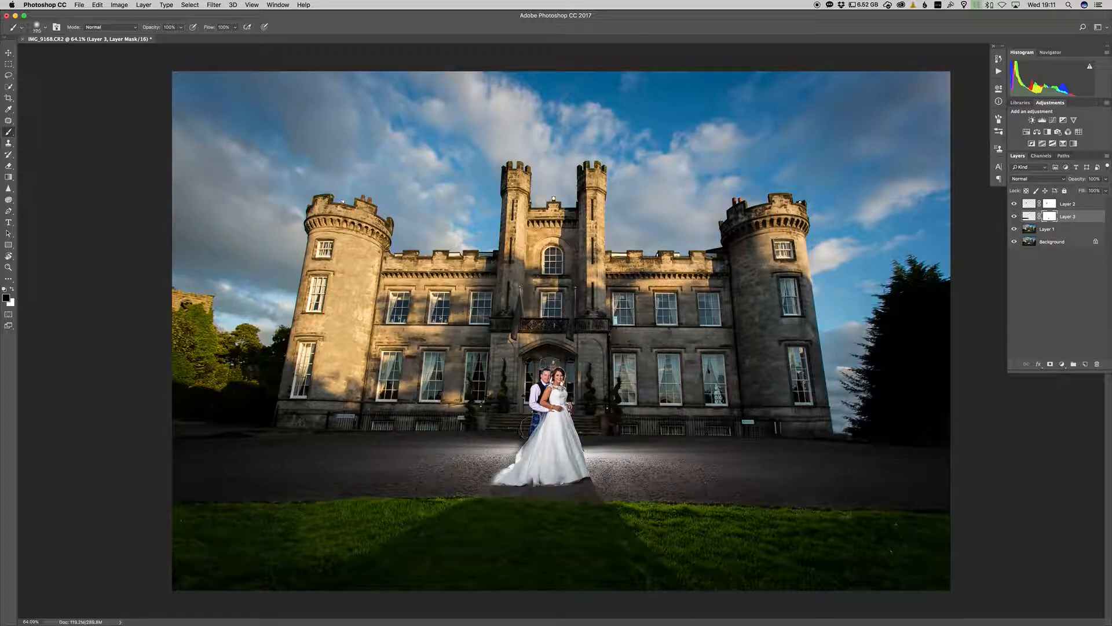
# Mask the flipped gravel along the lawn edge left of the couple with a smaller brush, and compare with Layer 3 hidden
pyautogui.press('[')
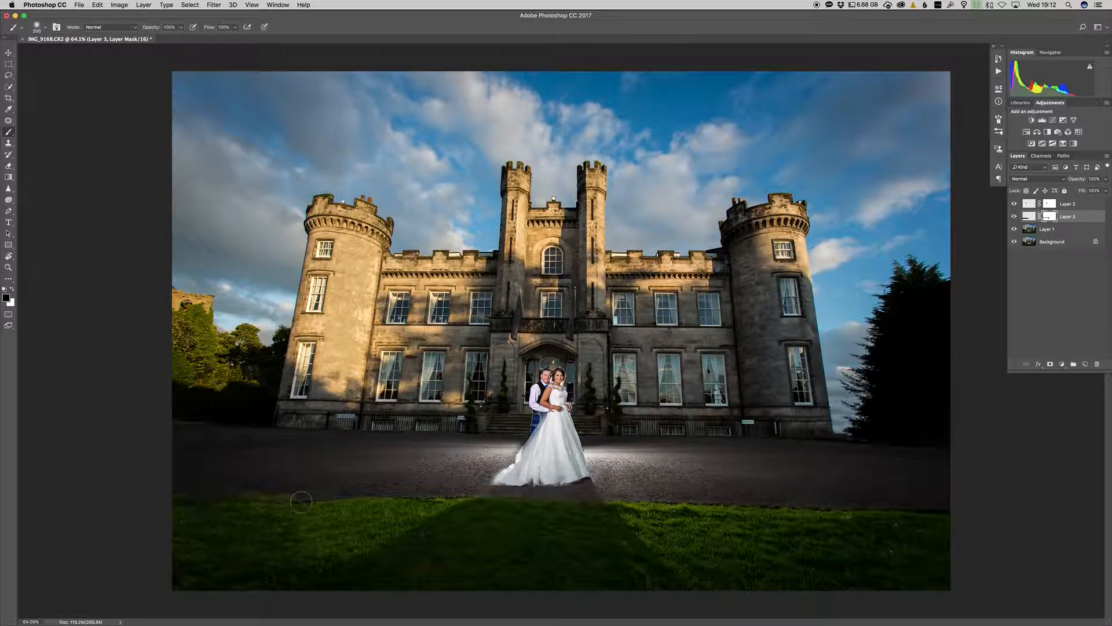
pyautogui.moveTo(142, 502); pyautogui.dragTo(489, 512)
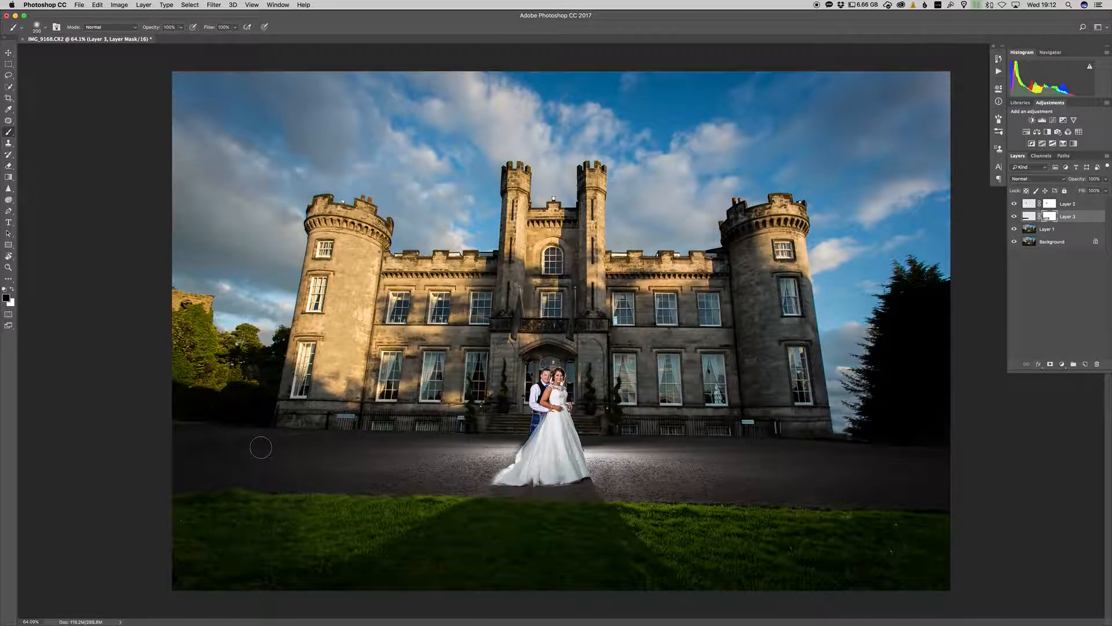
pyautogui.click(1014, 216)
pyautogui.click(1014, 216)
pyautogui.click(1014, 217)
pyautogui.click(1014, 217)
pyautogui.click(1014, 217)
# Clone railings on Layer 1 into the fence gap beside the No Parking sign under the left tower, using a small Clone Stamp
pyautogui.scroll(5, 701, 424)
pyautogui.hscroll(10, 697, 422)
pyautogui.scroll(-4, 697, 422)
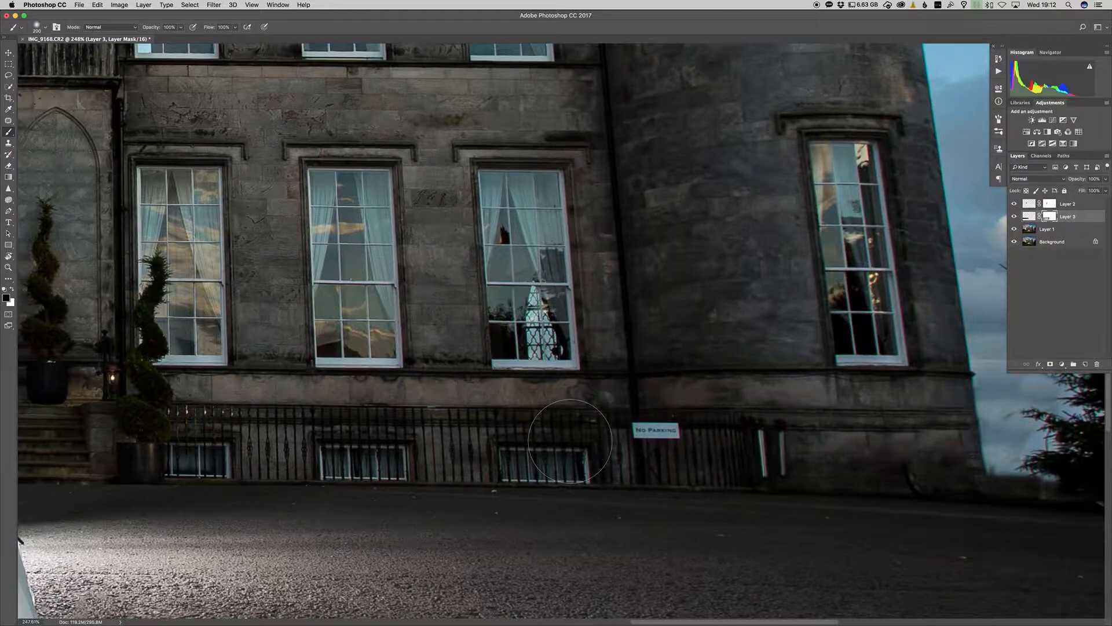
pyautogui.hscroll(-10, 567, 446)
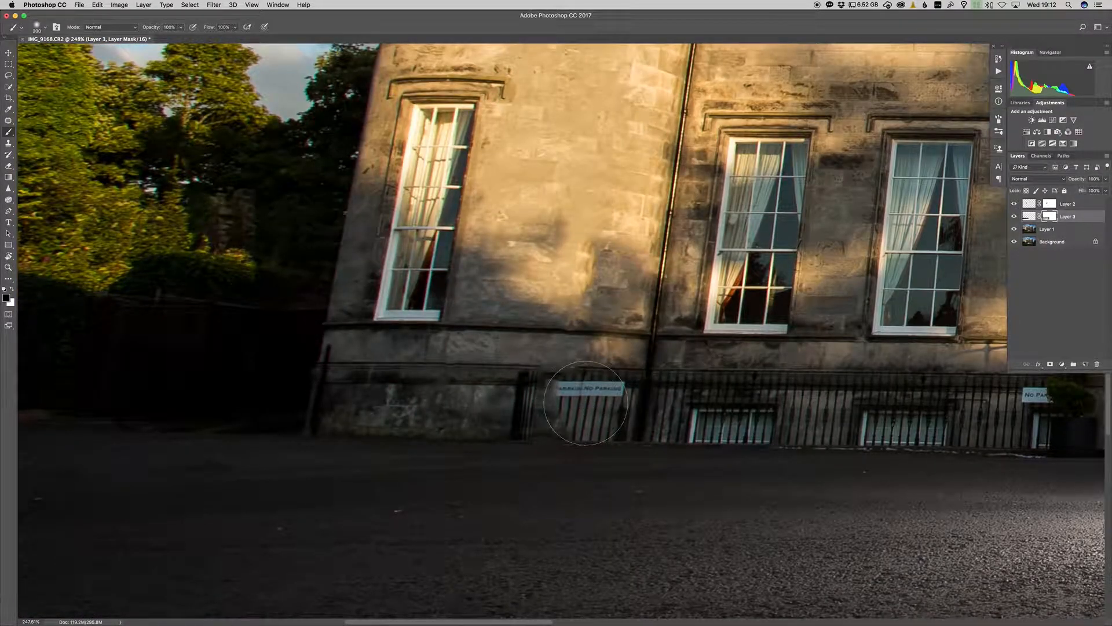
pyautogui.press('s')
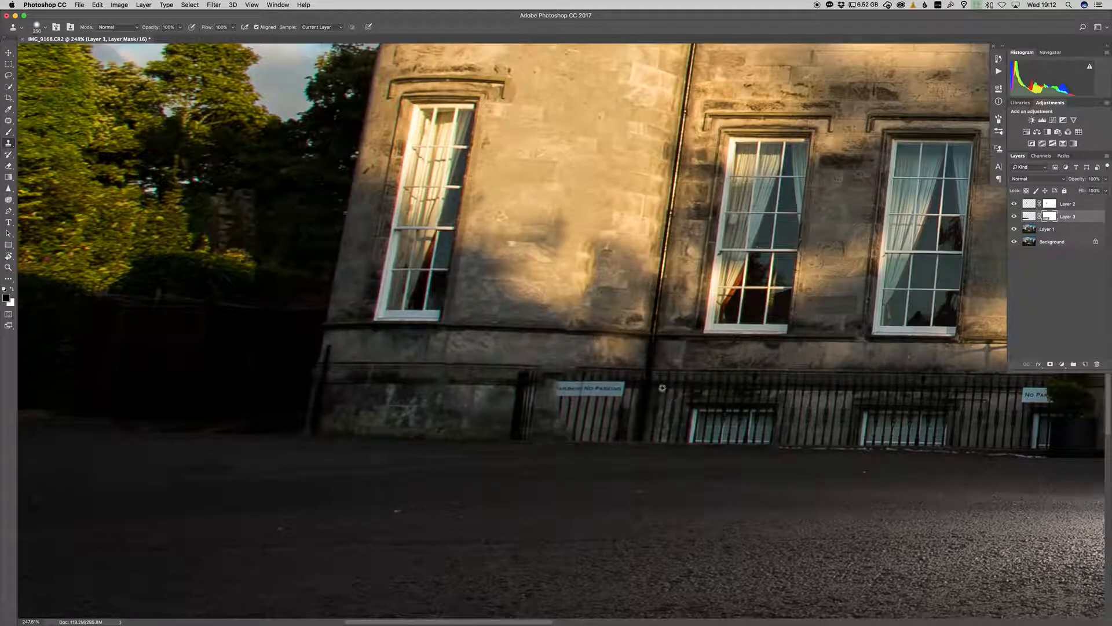
pyautogui.keyDown('alt'); pyautogui.click(681, 379); pyautogui.keyUp('alt')
pyautogui.press('[')
pyautogui.press('[')
pyautogui.press('[')
pyautogui.press('[')
pyautogui.press('[')
pyautogui.click(1054, 229)
pyautogui.press('[')
pyautogui.press('[')
pyautogui.press('[')
pyautogui.press('[')
pyautogui.press('[')
pyautogui.press('[')
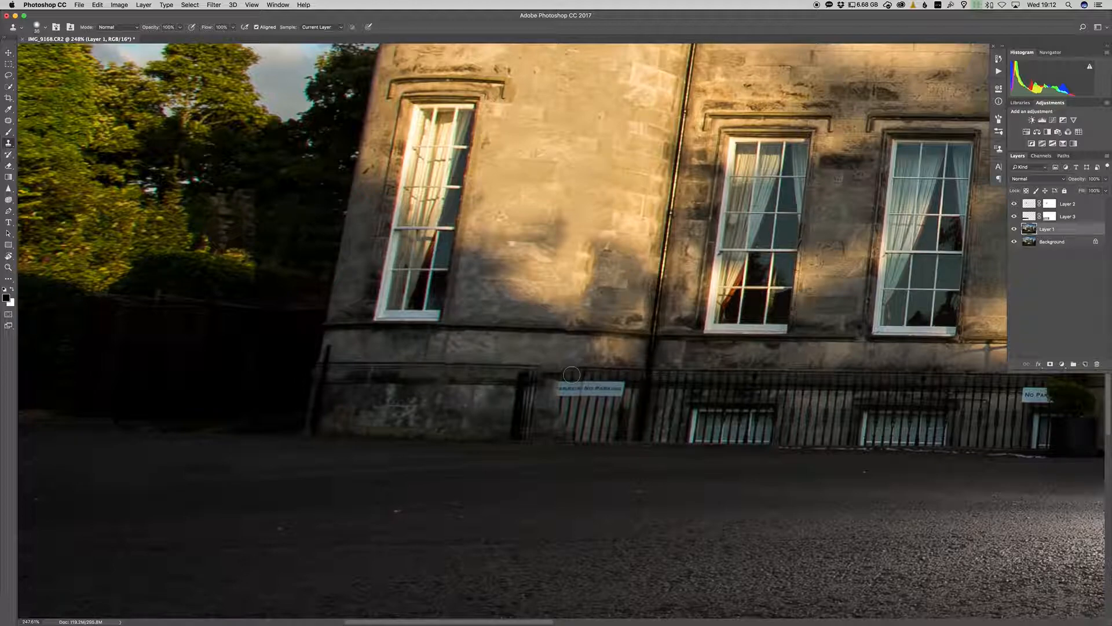
pyautogui.moveTo(573, 374)
pyautogui.mouseDown()
pyautogui.moveTo(541, 408)
pyautogui.moveTo(553, 401)
pyautogui.moveTo(562, 432)
pyautogui.moveTo(534, 430)
pyautogui.mouseUp()
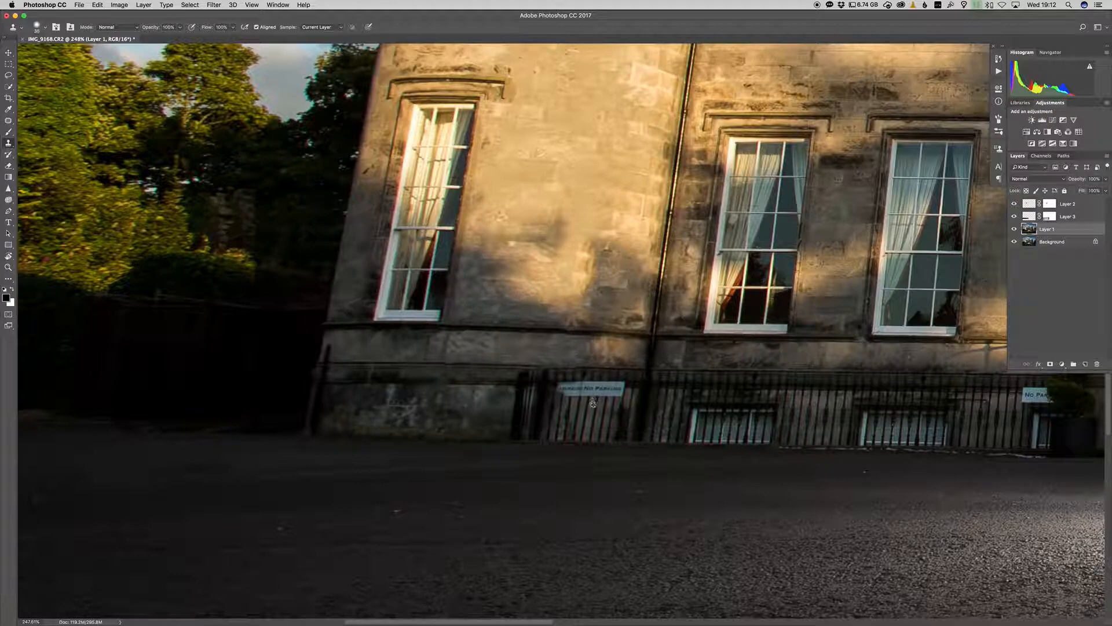
# Clone out the No Parking sign on the left fence and the one beside the planter left of the entrance steps
pyautogui.keyDown('alt'); pyautogui.click(580, 414); pyautogui.keyUp('alt')
pyautogui.moveTo(587, 393)
pyautogui.mouseDown()
pyautogui.moveTo(619, 388)
pyautogui.moveTo(561, 405)
pyautogui.moveTo(579, 385)
pyautogui.moveTo(554, 394)
pyautogui.mouseUp()
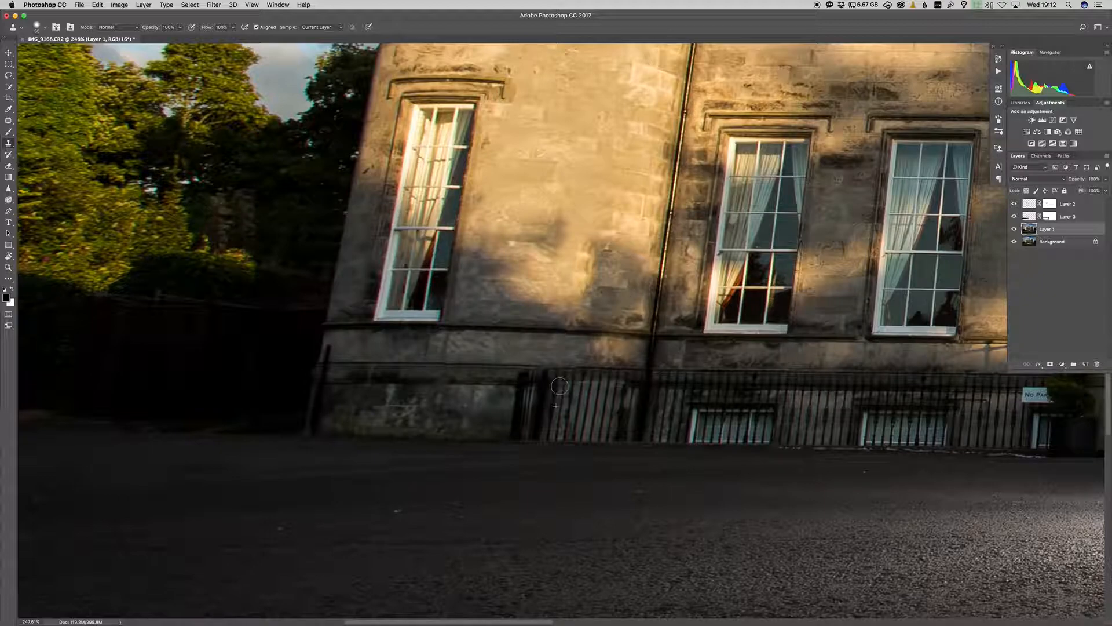
pyautogui.scroll(-1, 665, 435)
pyautogui.scroll(-3, 665, 435)
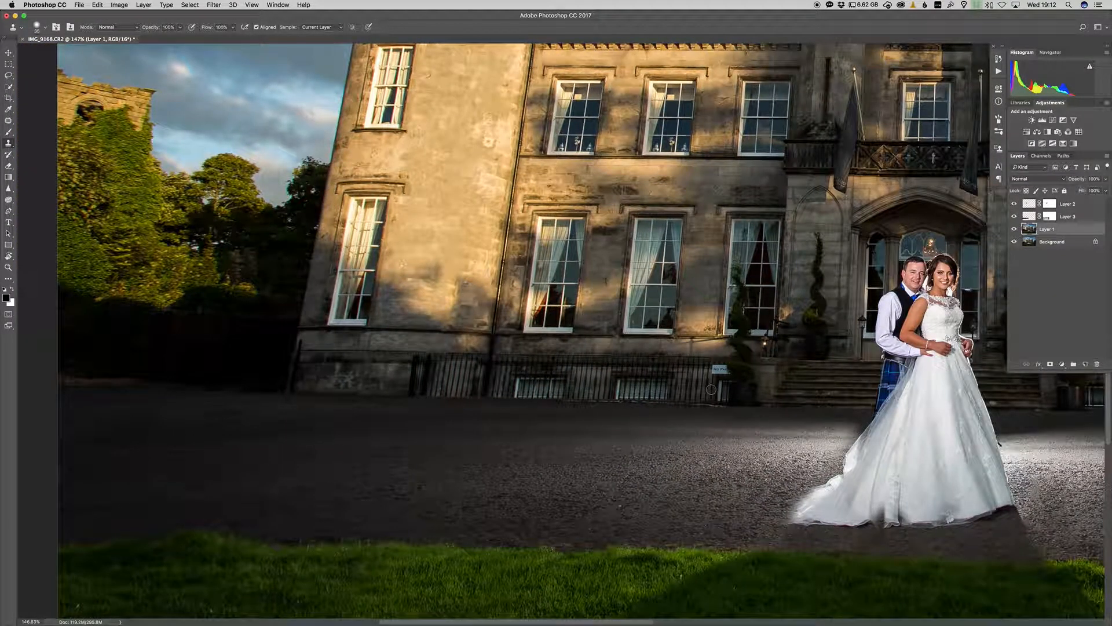
pyautogui.press(']')
pyautogui.moveTo(718, 367); pyautogui.dragTo(726, 373)
pyautogui.press('super+0')
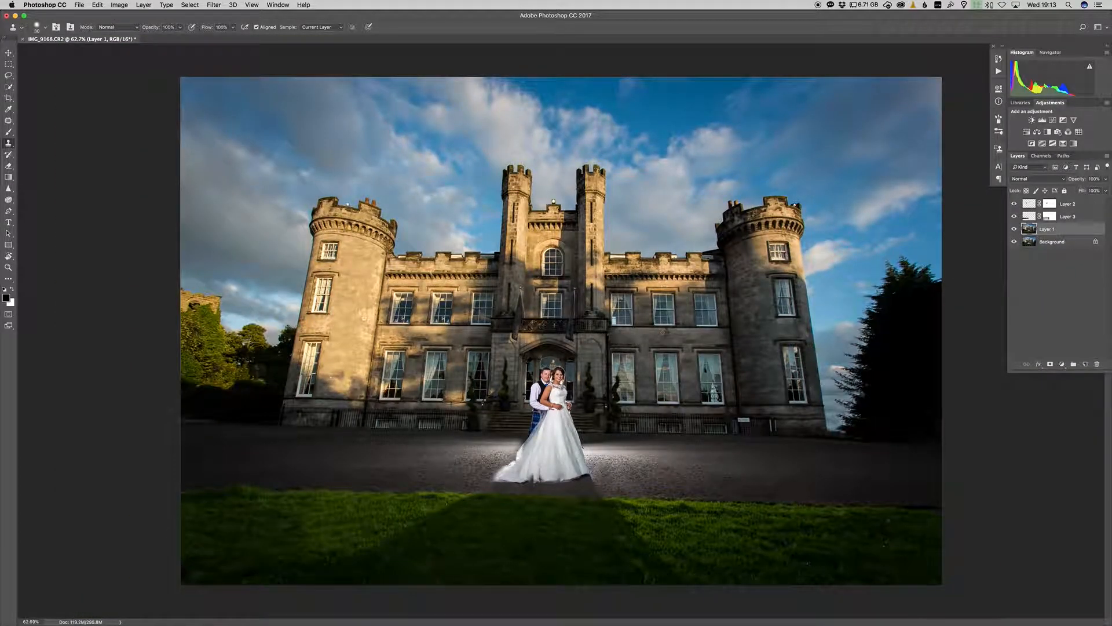
# Clone railings over the No Parking sign on the fence near the right tower
pyautogui.scroll(5, 740, 393)
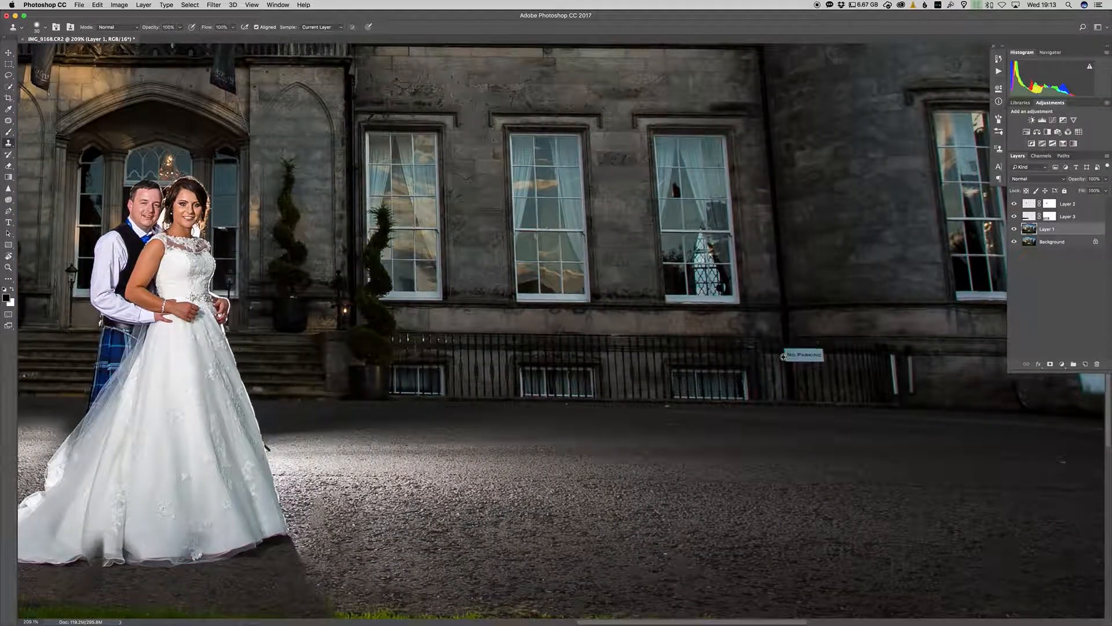
pyautogui.keyDown('alt'); pyautogui.click(805, 380); pyautogui.keyUp('alt')
pyautogui.moveTo(799, 354)
pyautogui.mouseDown()
pyautogui.moveTo(819, 350)
pyautogui.moveTo(791, 353)
pyautogui.mouseUp()
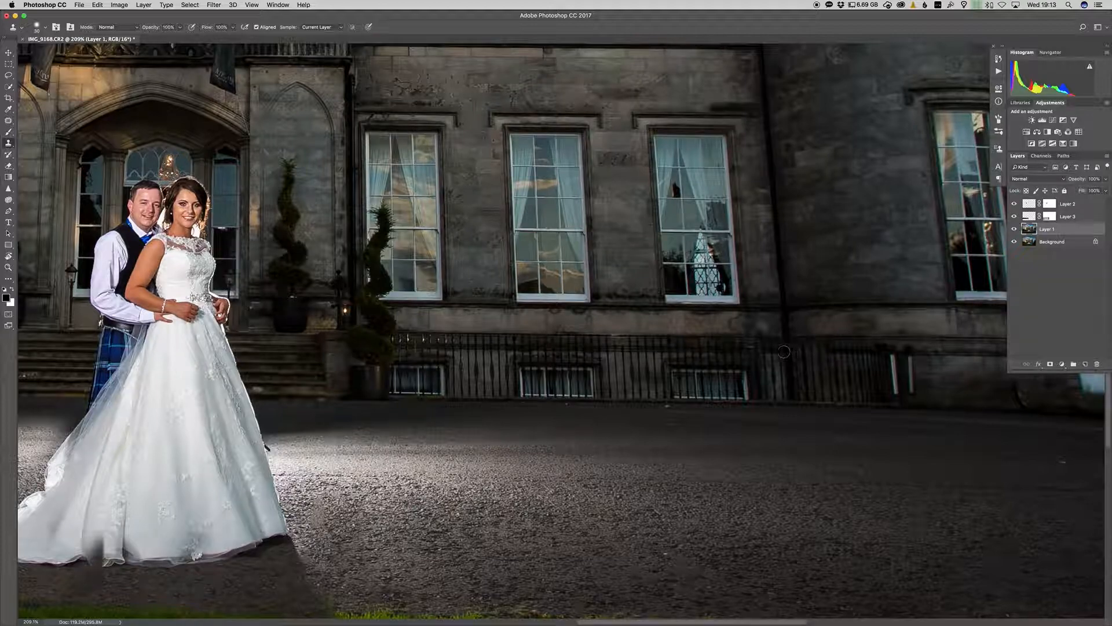
# Paint black on Layer 3's mask to uncover the far tip of the bride's train and refine its edge
pyautogui.scroll(-5, 603, 368)
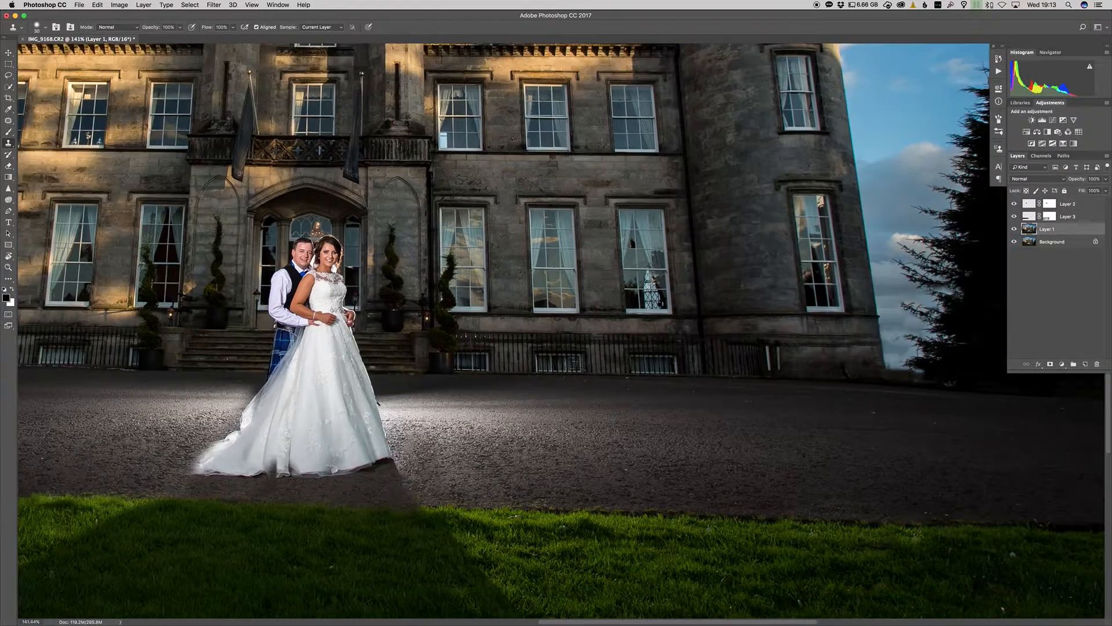
pyautogui.scroll(-3, 496, 293)
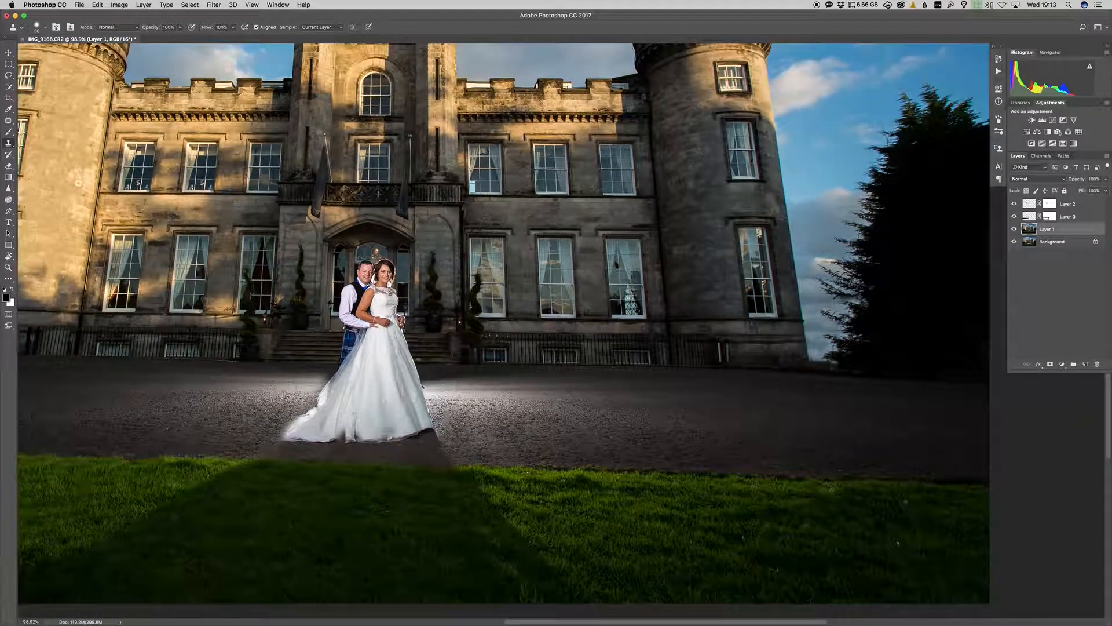
pyautogui.click(1046, 218)
pyautogui.press('b')
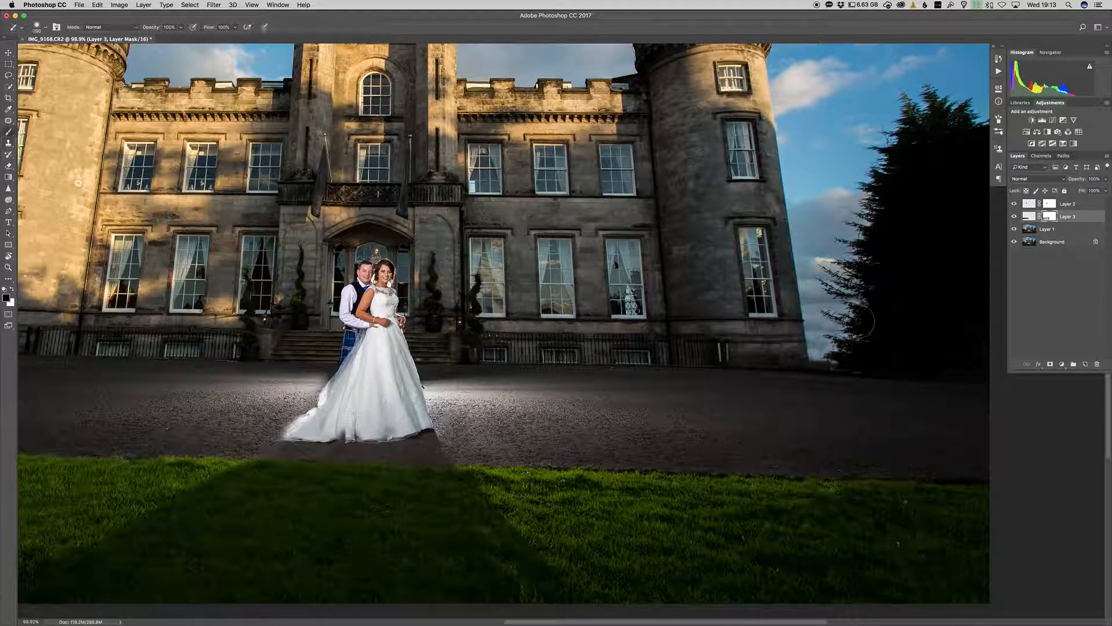
pyautogui.moveTo(298, 425)
pyautogui.mouseDown()
pyautogui.moveTo(256, 432)
pyautogui.moveTo(278, 428)
pyautogui.mouseUp()
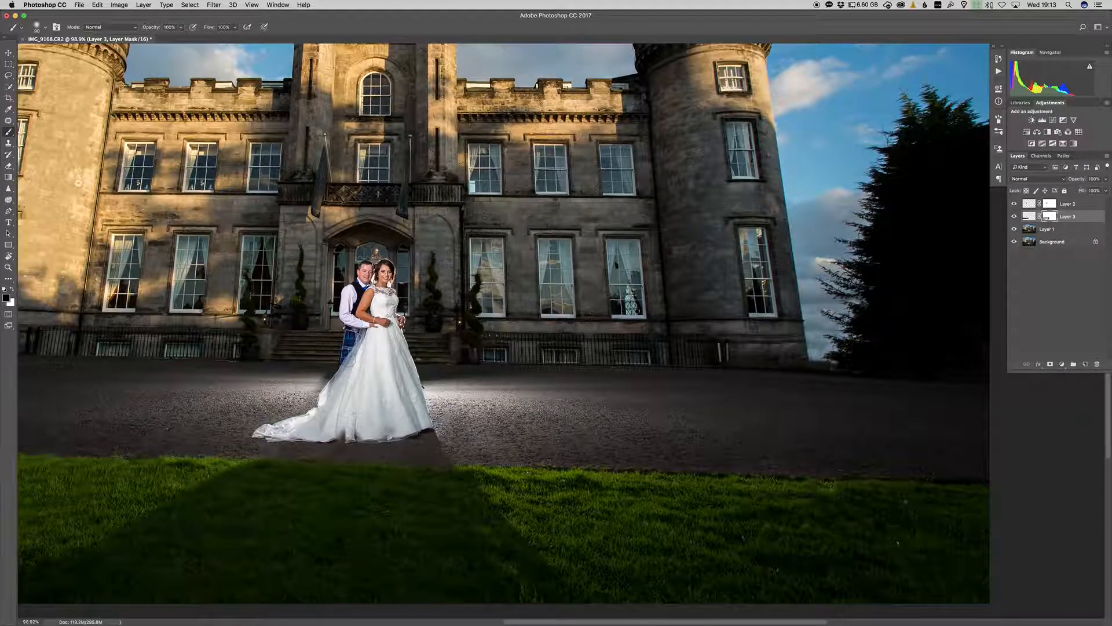
pyautogui.press('x')
pyautogui.press('[')
pyautogui.press('[')
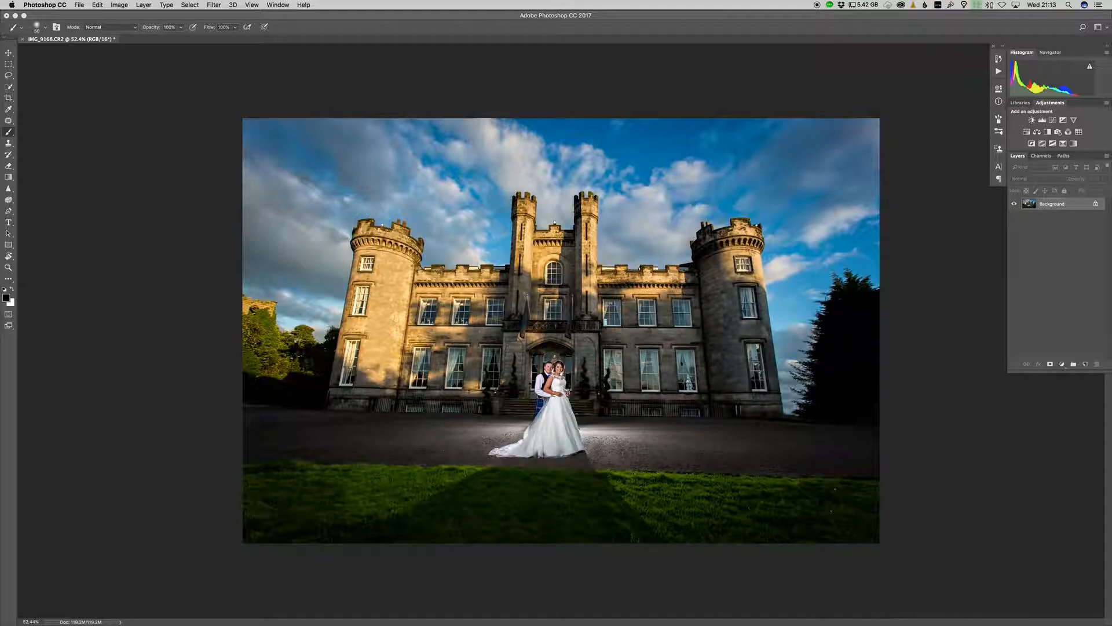
# Apply the Color Efex Pro 4 Tonal Contrast filter with the Standard contrast type, comparing it with the unfiltered photo
pyautogui.click(213, 5)
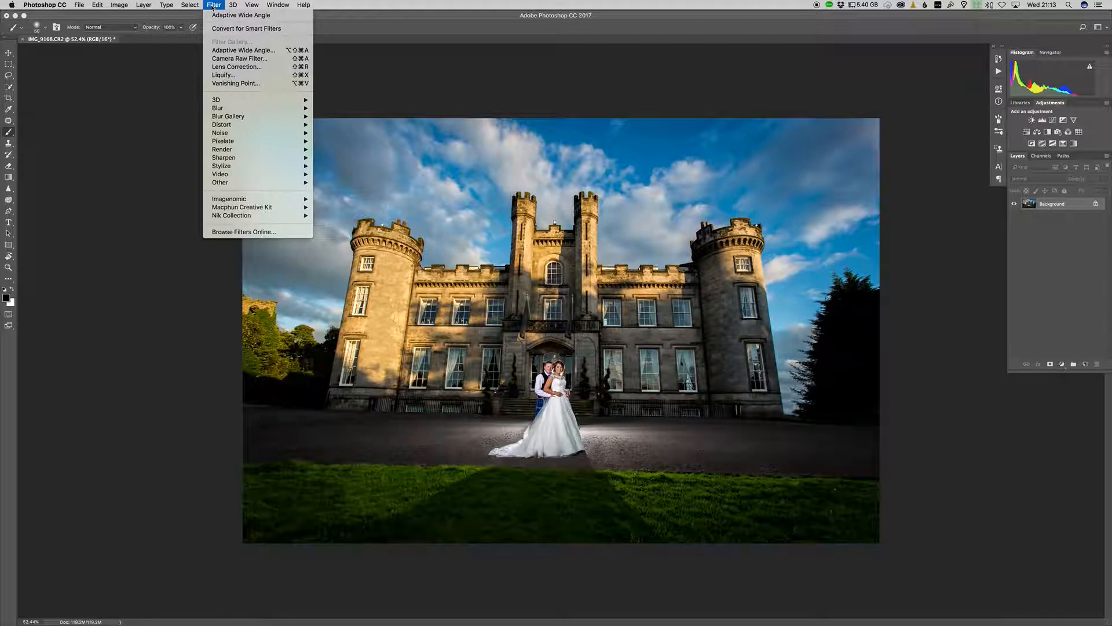
pyautogui.moveTo(260, 215)
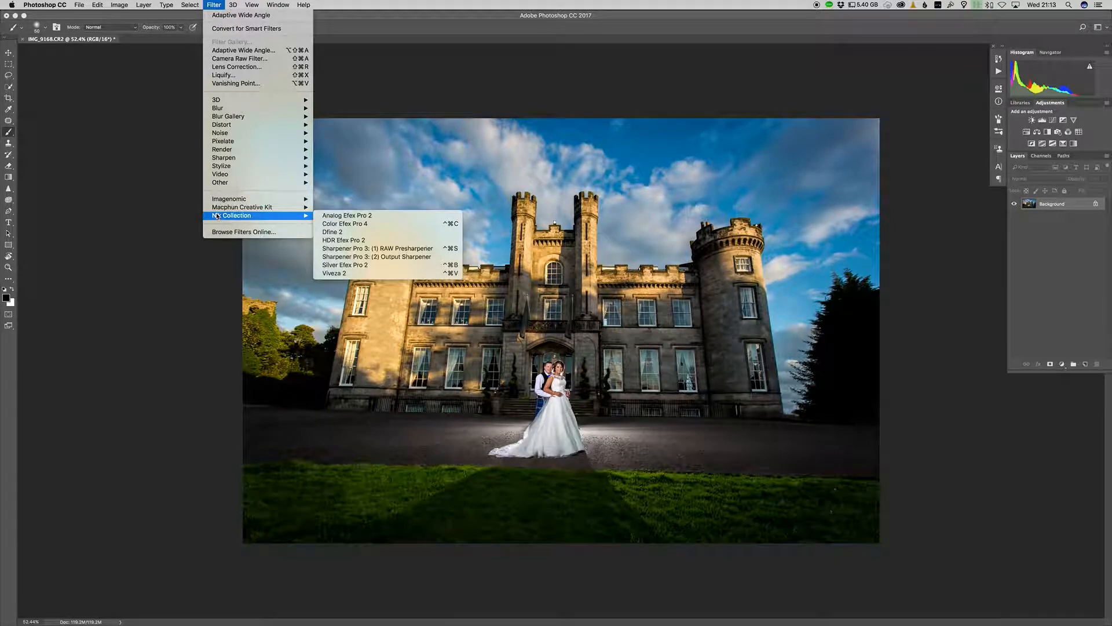
pyautogui.click(377, 225)
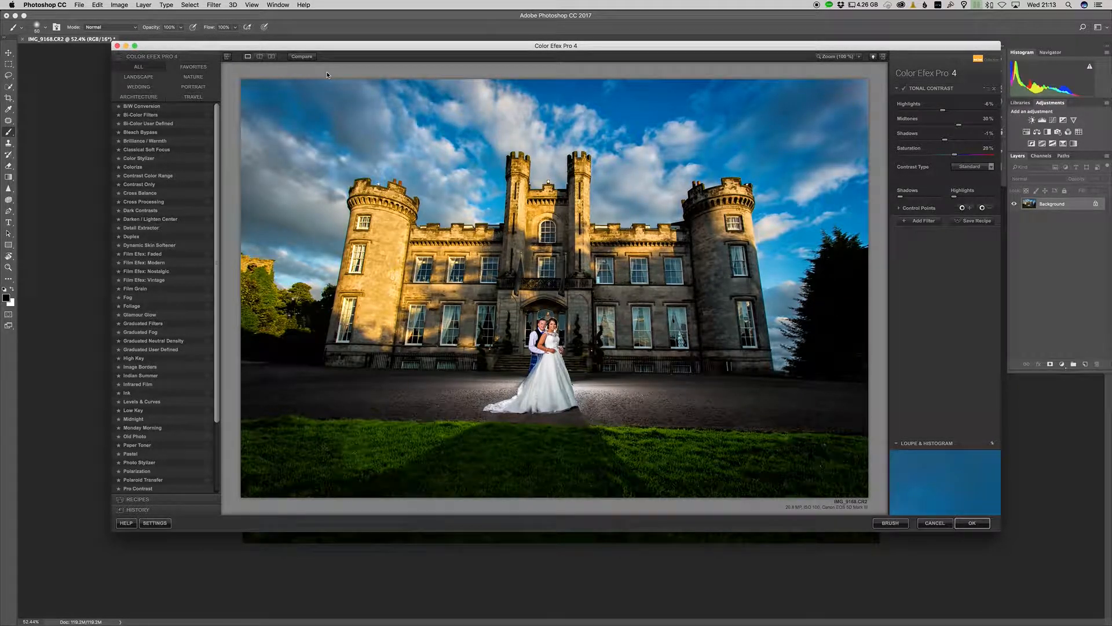
pyautogui.click(306, 60)
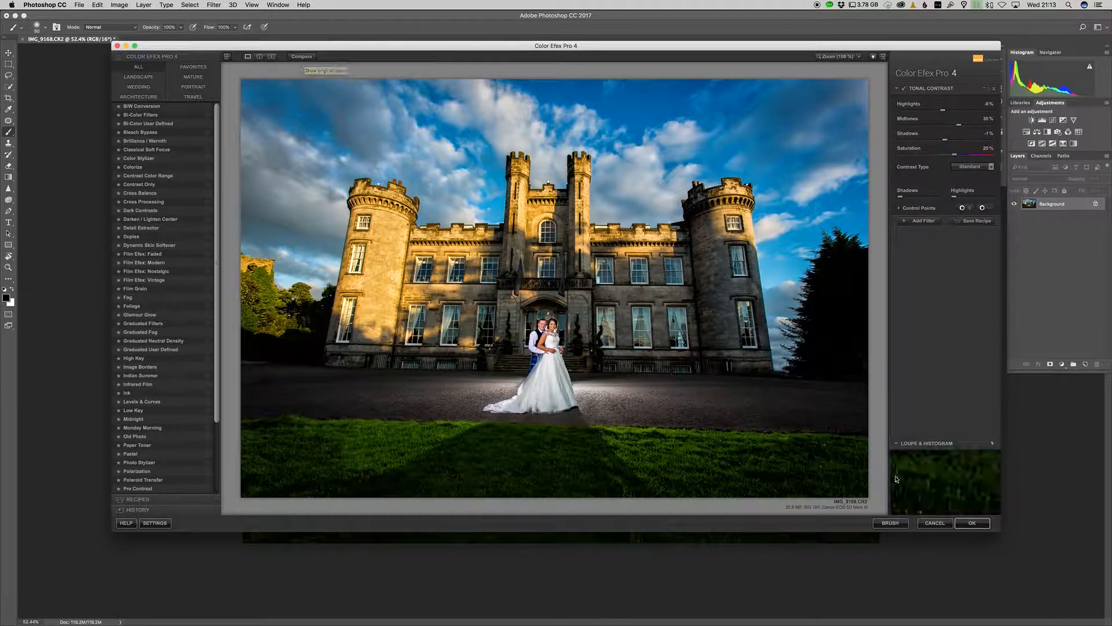
pyautogui.click(966, 522)
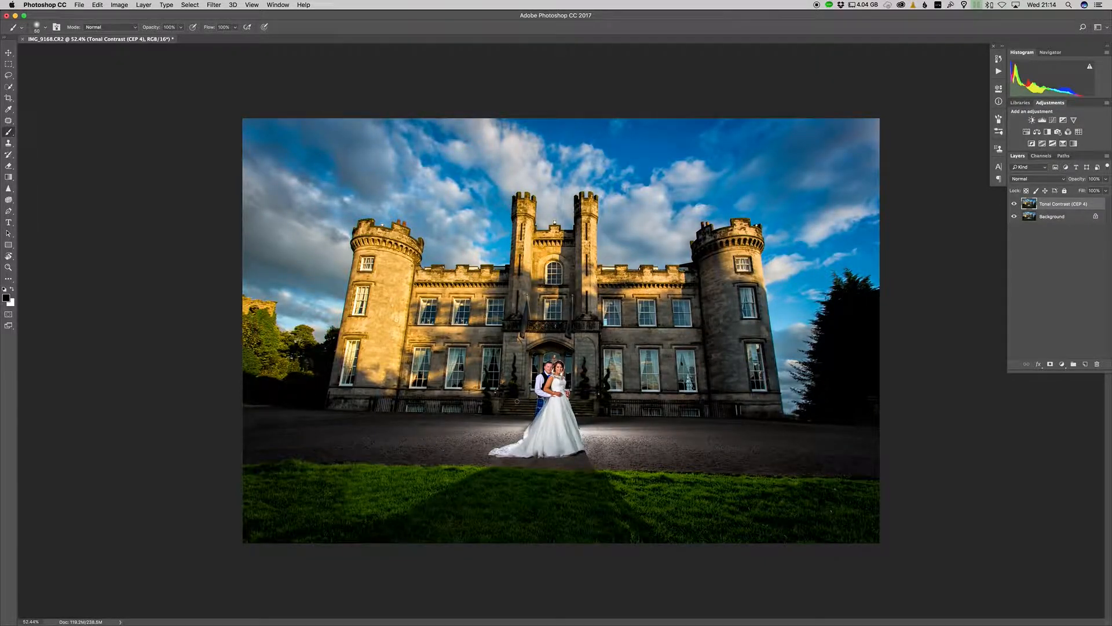
# Add a mask to the Tonal Contrast layer and paint out the couple's faces, arms and hands, checking coverage with the mask overlay
pyautogui.scroll(5, 517, 400)
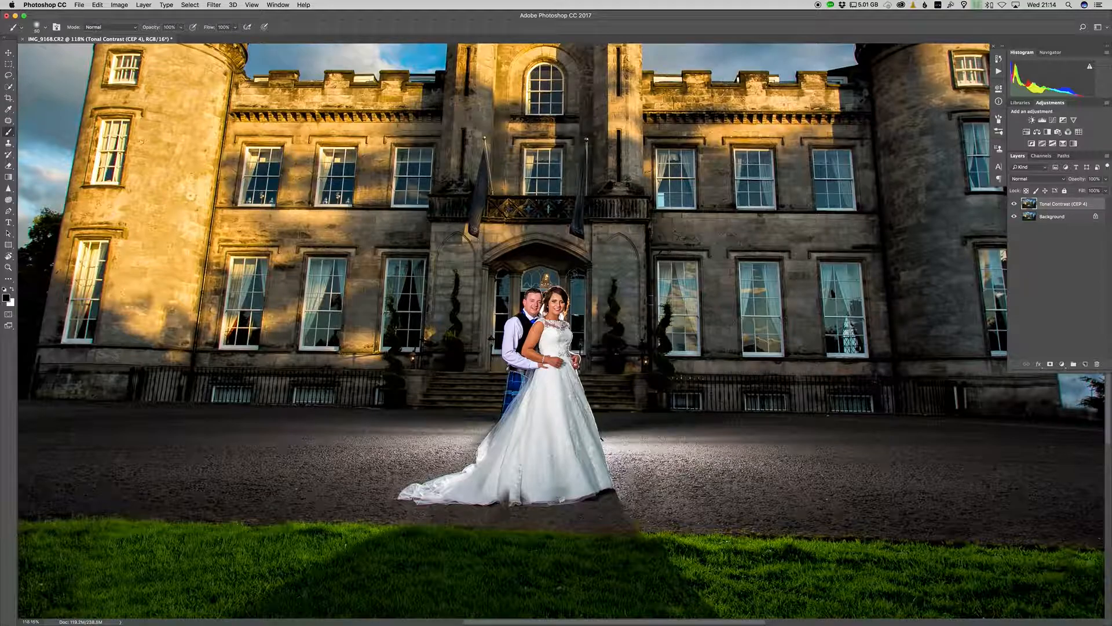
pyautogui.scroll(5, 556, 333)
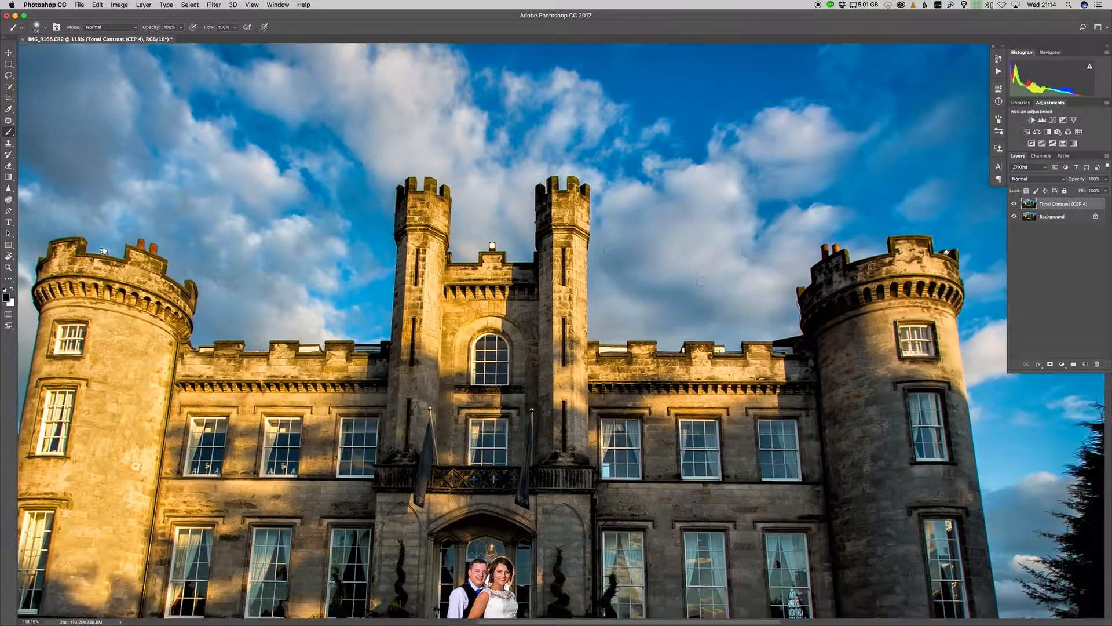
pyautogui.scroll(-5, 556, 333)
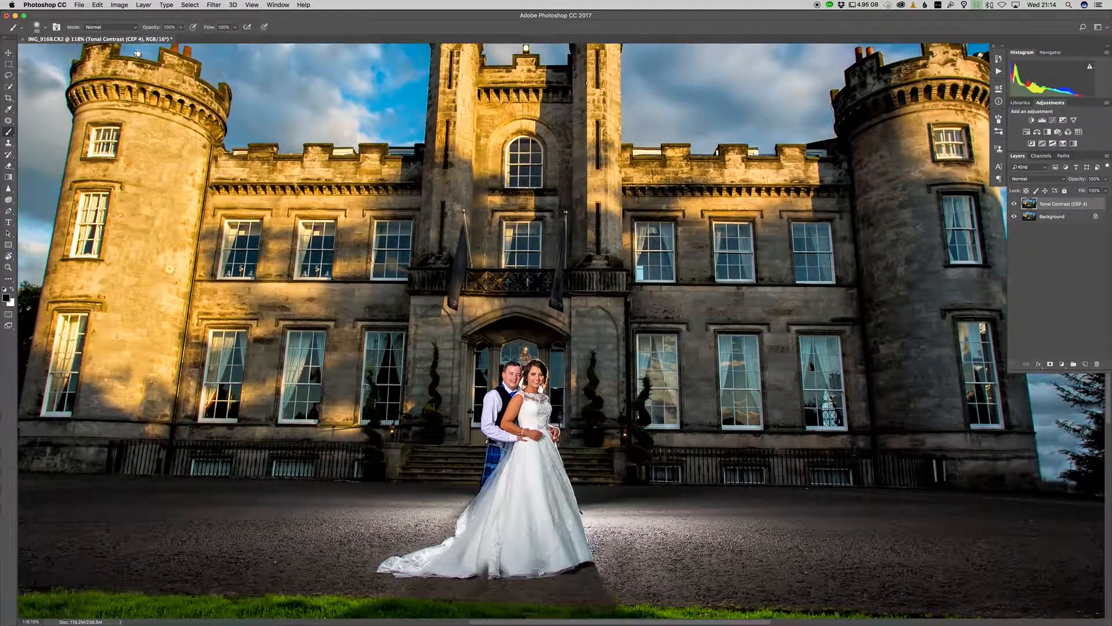
pyautogui.click(1055, 340)
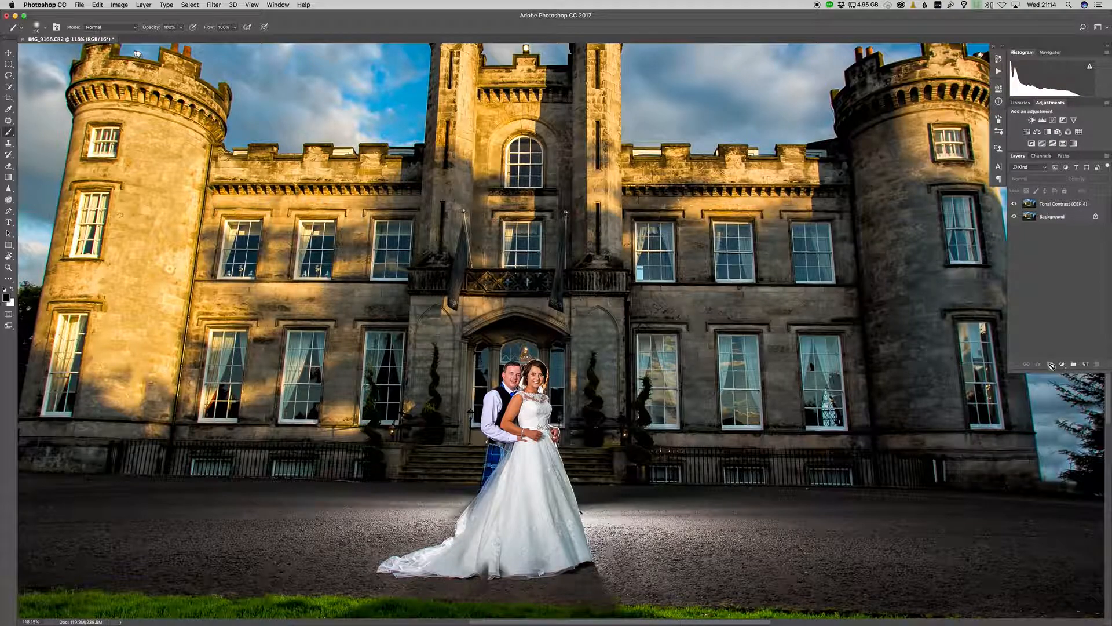
pyautogui.click(1055, 202)
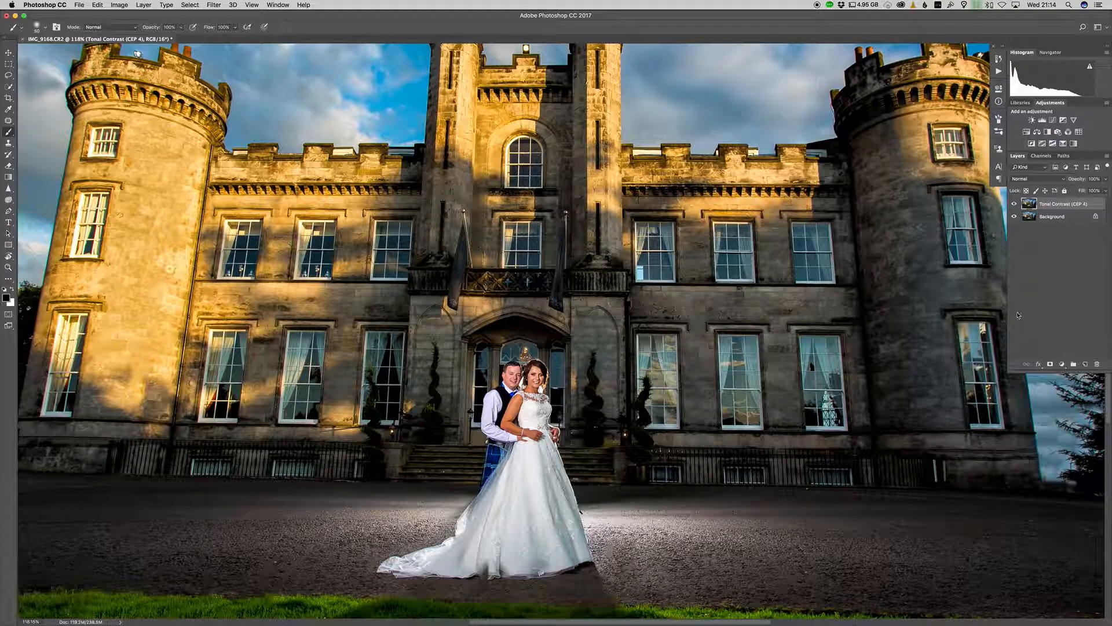
pyautogui.click(1050, 364)
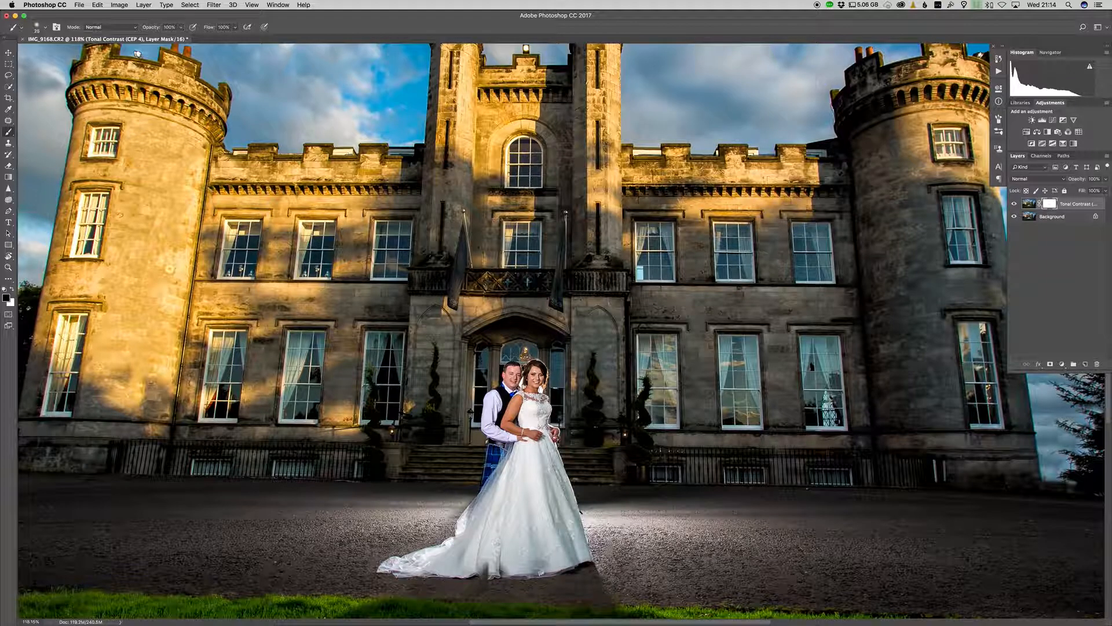
pyautogui.press('\\')
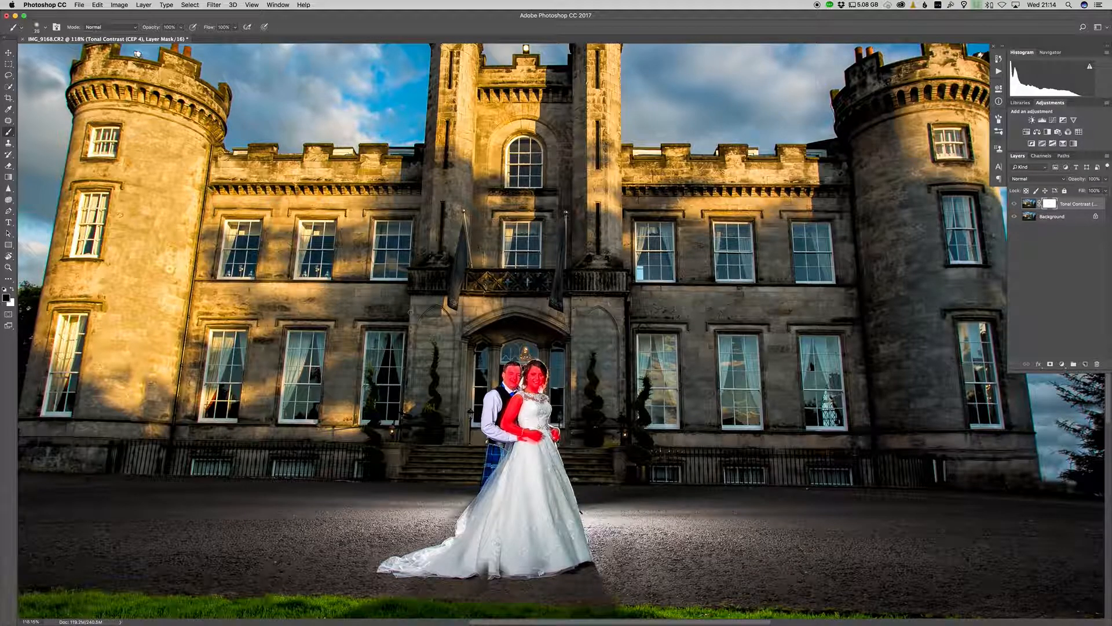
pyautogui.press('\\')
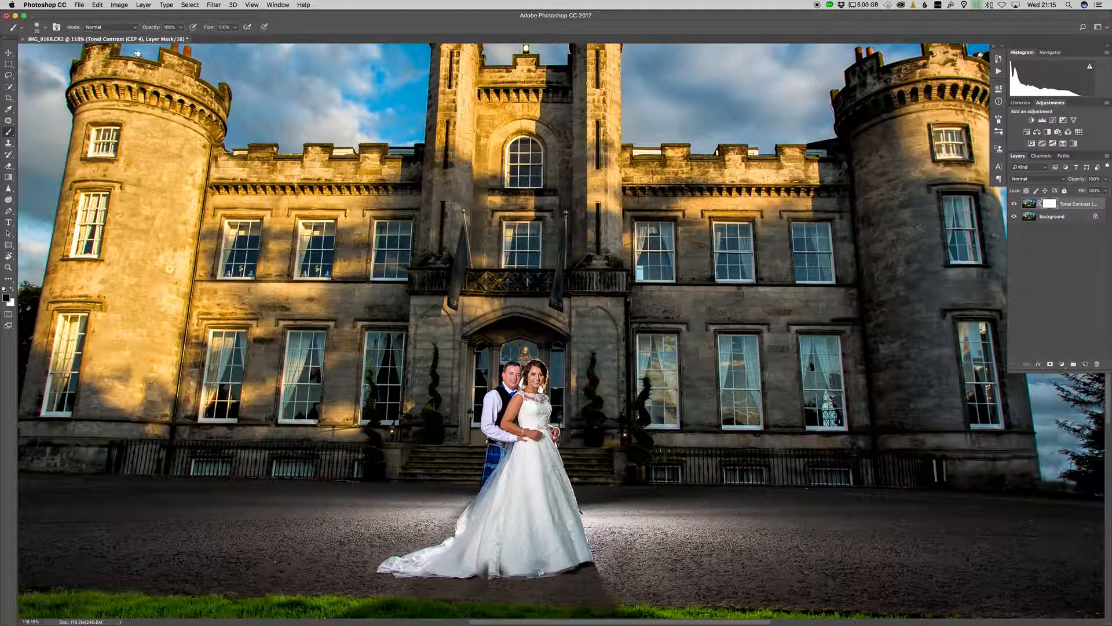
# Try masking the Tonal Contrast effect off the sunlit left tower with a much larger brush, and undo the stroke
pyautogui.press('super+0')
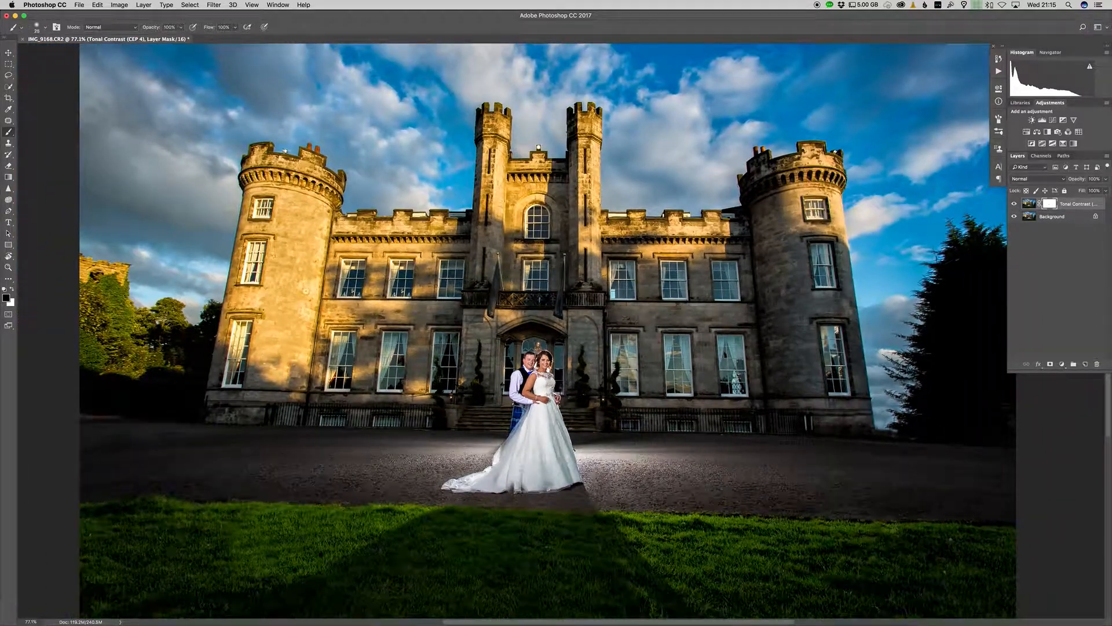
pyautogui.press(']')
pyautogui.press(']')
pyautogui.press(']')
pyautogui.press(']')
pyautogui.press(']')
pyautogui.press(']')
pyautogui.press(']')
pyautogui.press('\\')
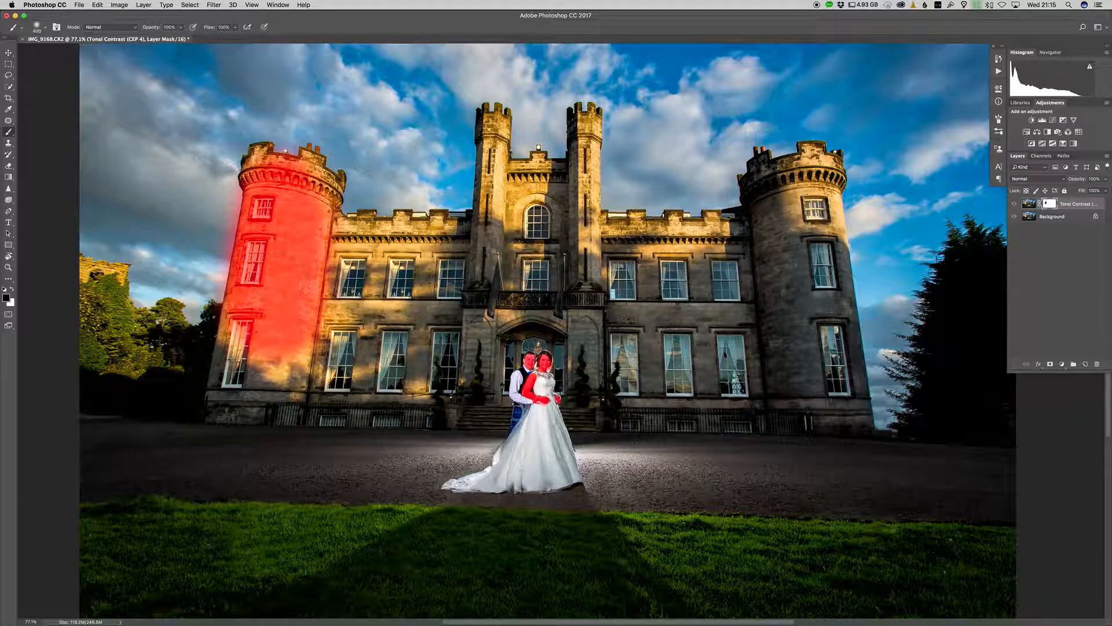
pyautogui.press('super+z')
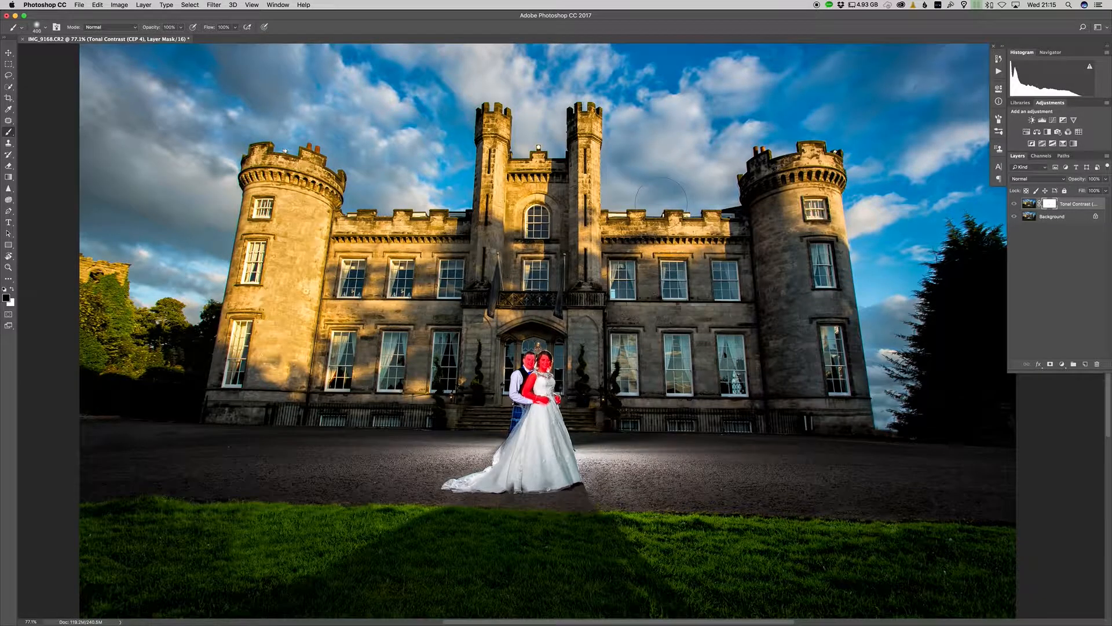
# Turn off the mask overlay and merge the masked Tonal Contrast layer down into the Background
pyautogui.scroll(-3, 660, 204)
pyautogui.press('\\')
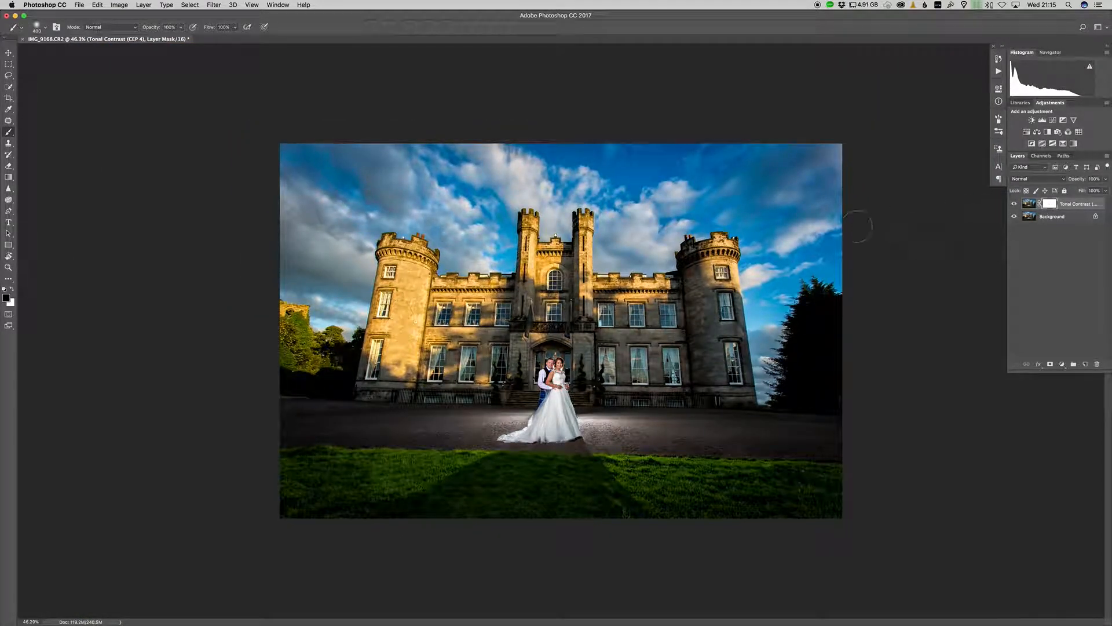
pyautogui.press('super+e')
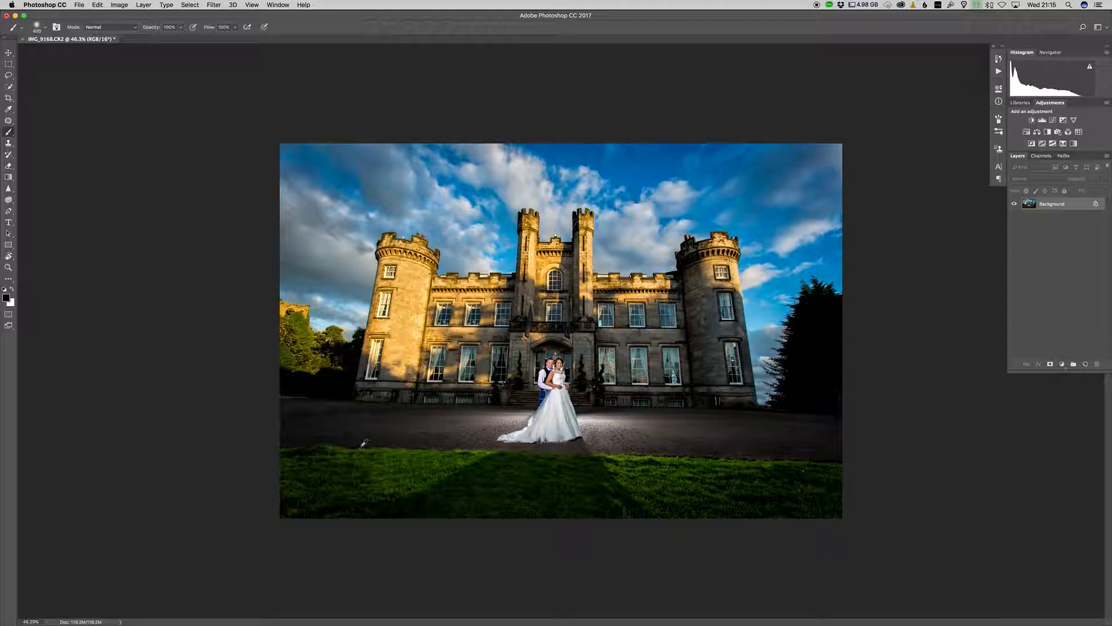
# Try cloning sky over the right tower's upper window with the Clone Stamp enlarged to 400 px
pyautogui.press('s')
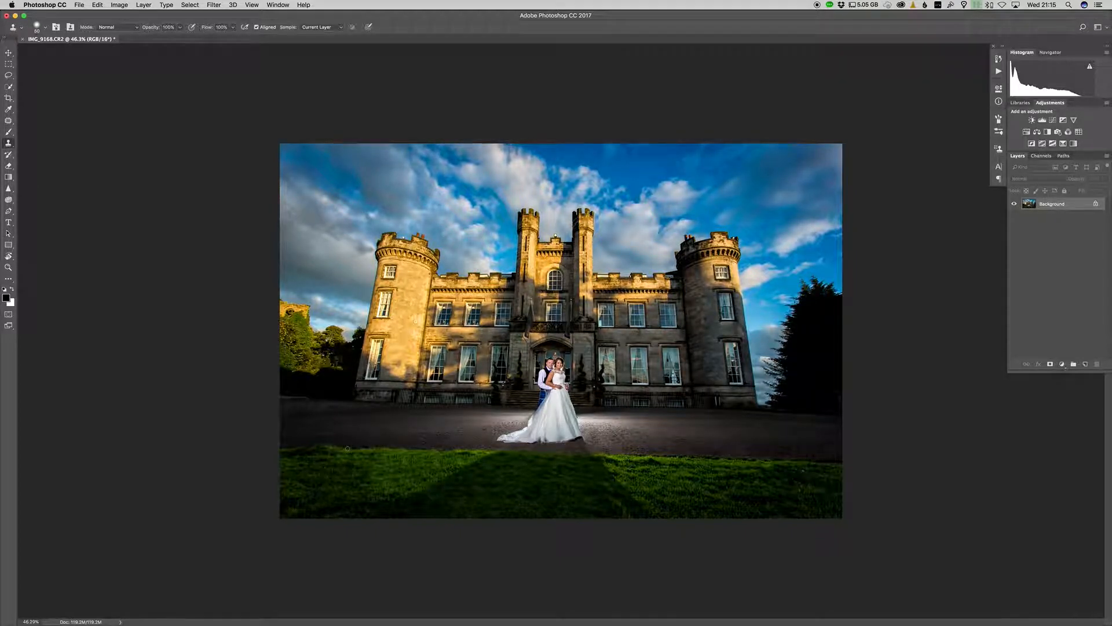
pyautogui.press(']')
pyautogui.press(']')
pyautogui.press(']')
pyautogui.press(']')
pyautogui.press(']')
pyautogui.press(']')
pyautogui.press(']')
pyautogui.press(']')
pyautogui.press(']')
pyautogui.press(']')
pyautogui.press(']')
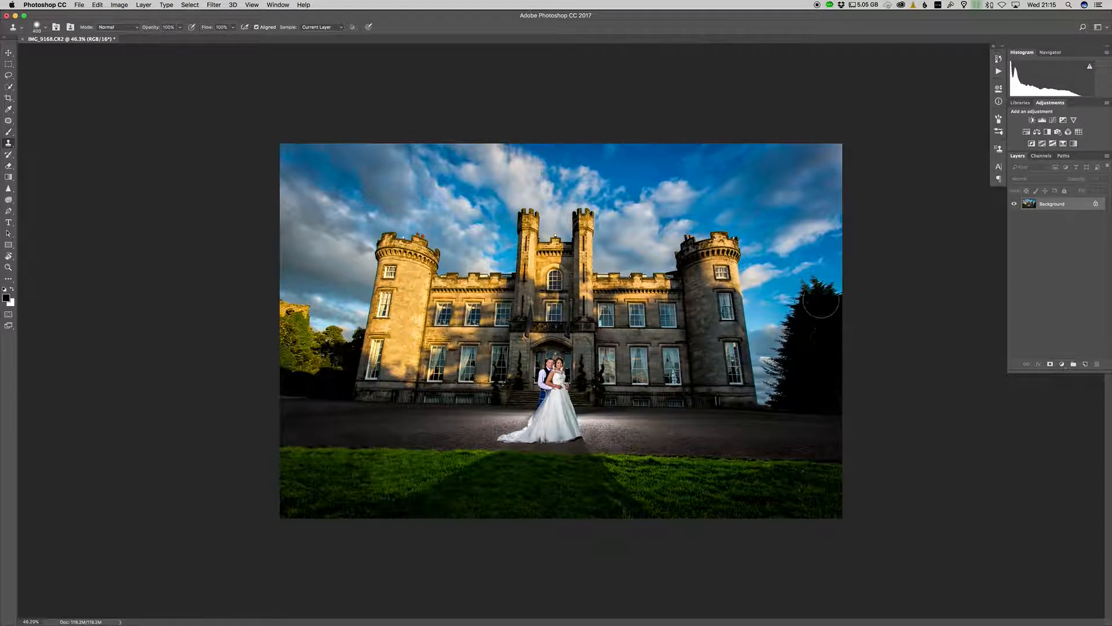
pyautogui.moveTo(711, 307); pyautogui.dragTo(731, 278)
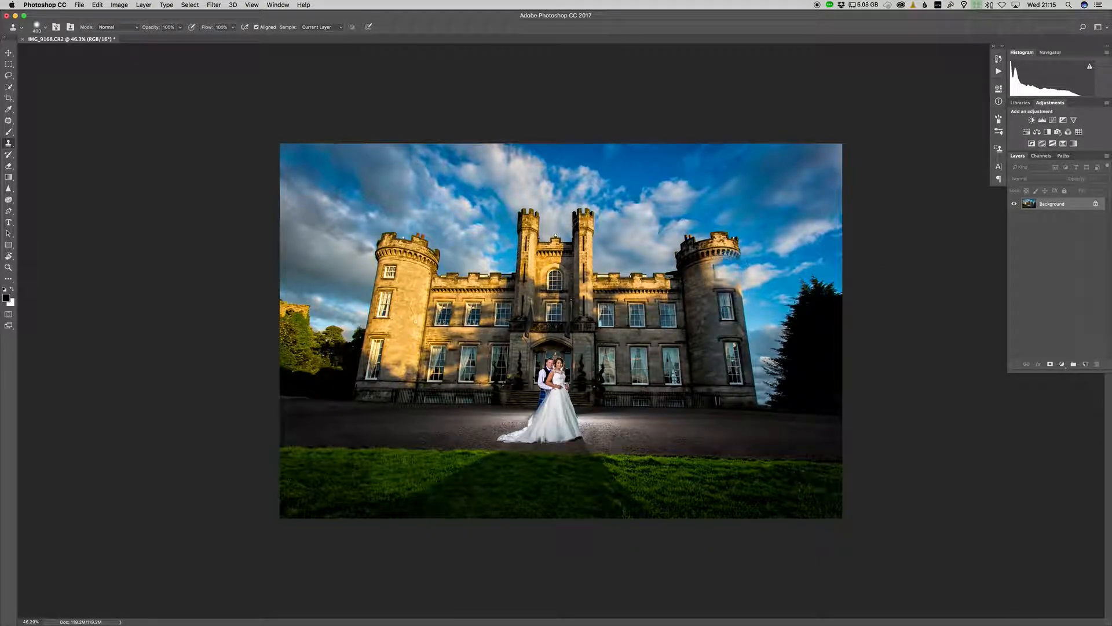
# Run Convert to Profile on the flattened photo and accept the dialog's settings
pyautogui.moveTo(354, 596)
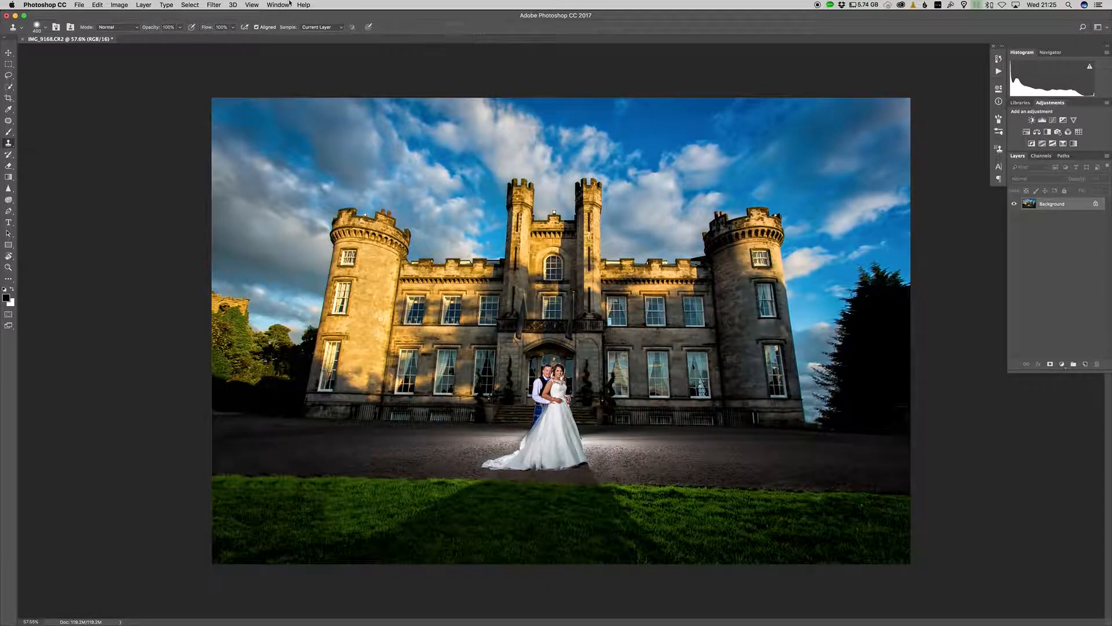
pyautogui.click(81, 6)
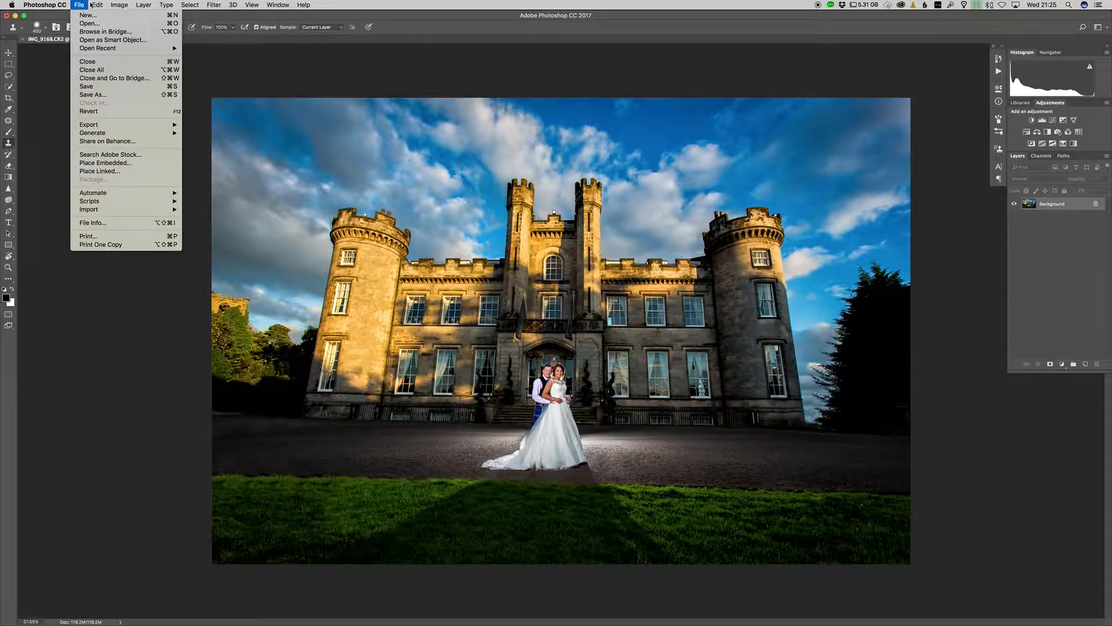
pyautogui.moveTo(97, 4)
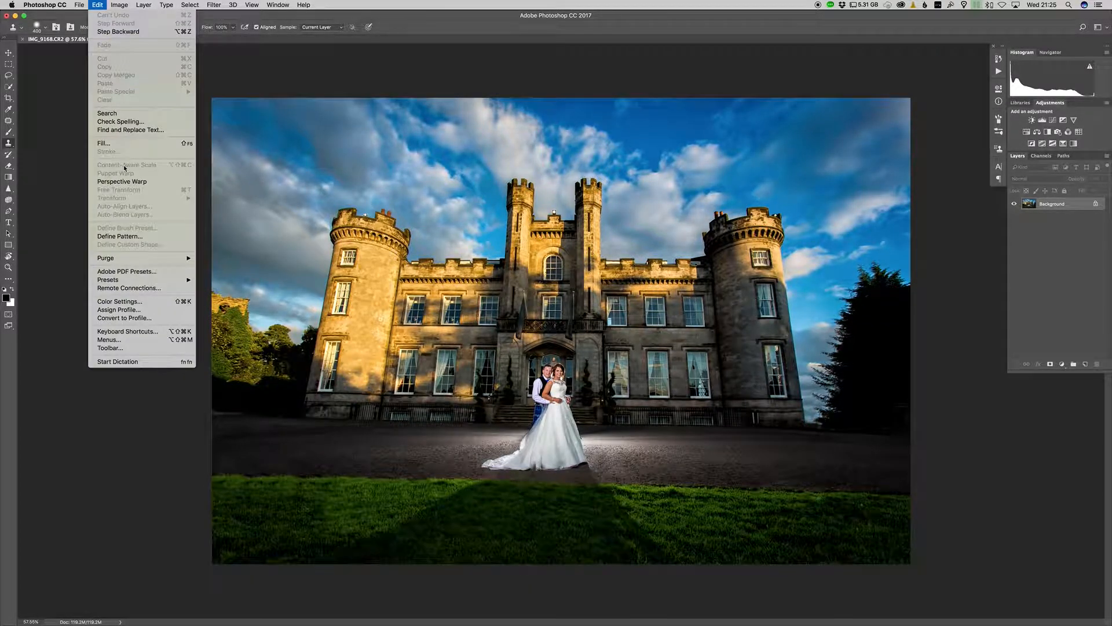
pyautogui.click(135, 318)
pyautogui.press('Return')
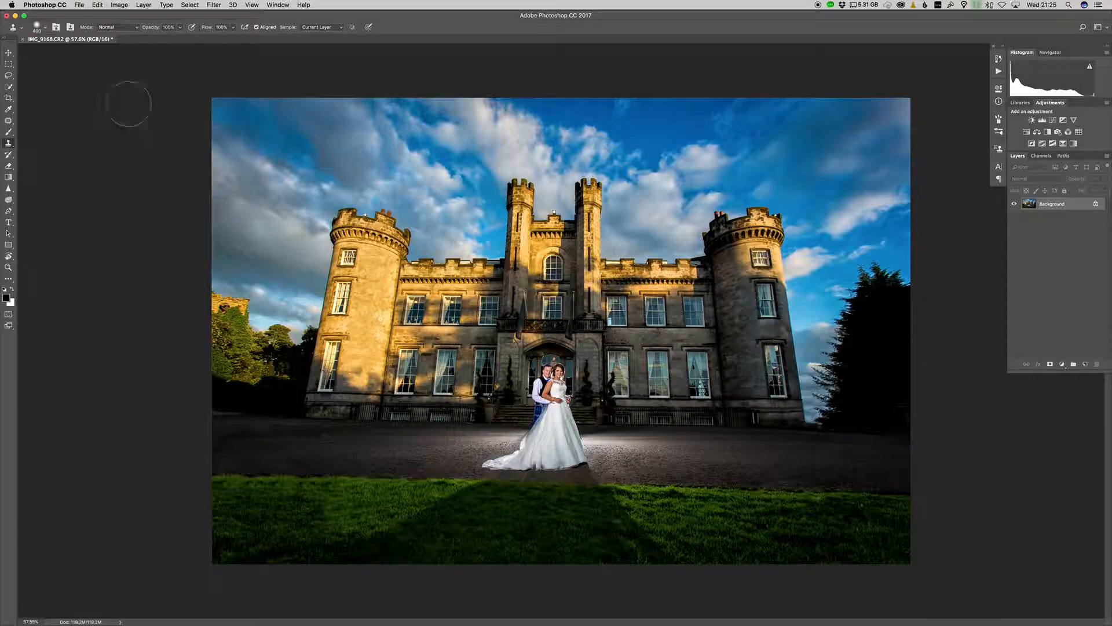
pyautogui.click(84, 5)
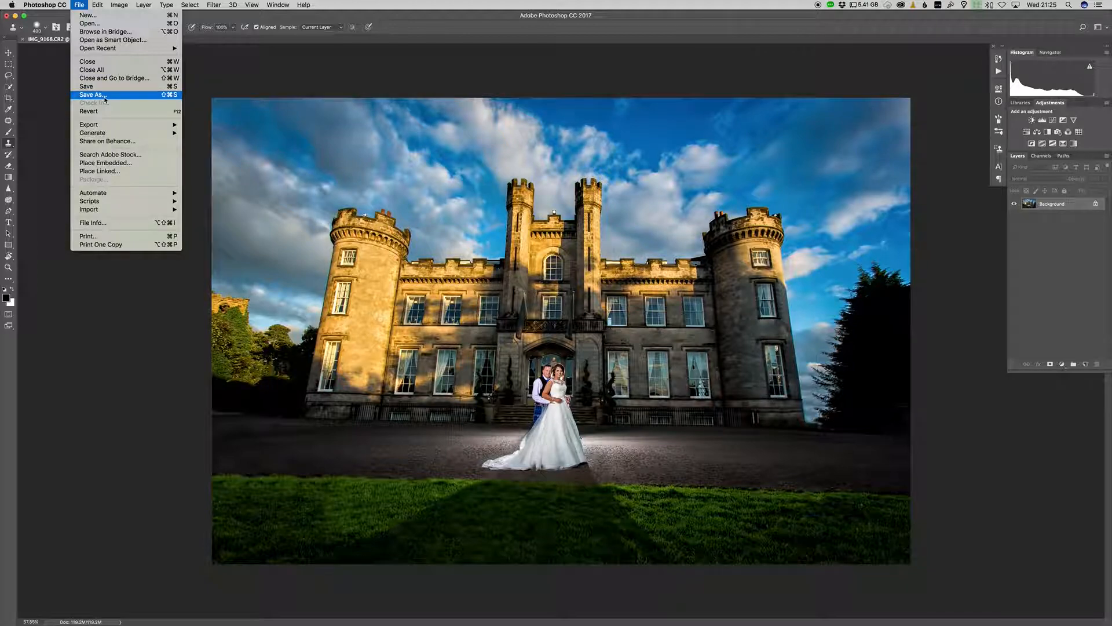
pyautogui.click(217, 77)
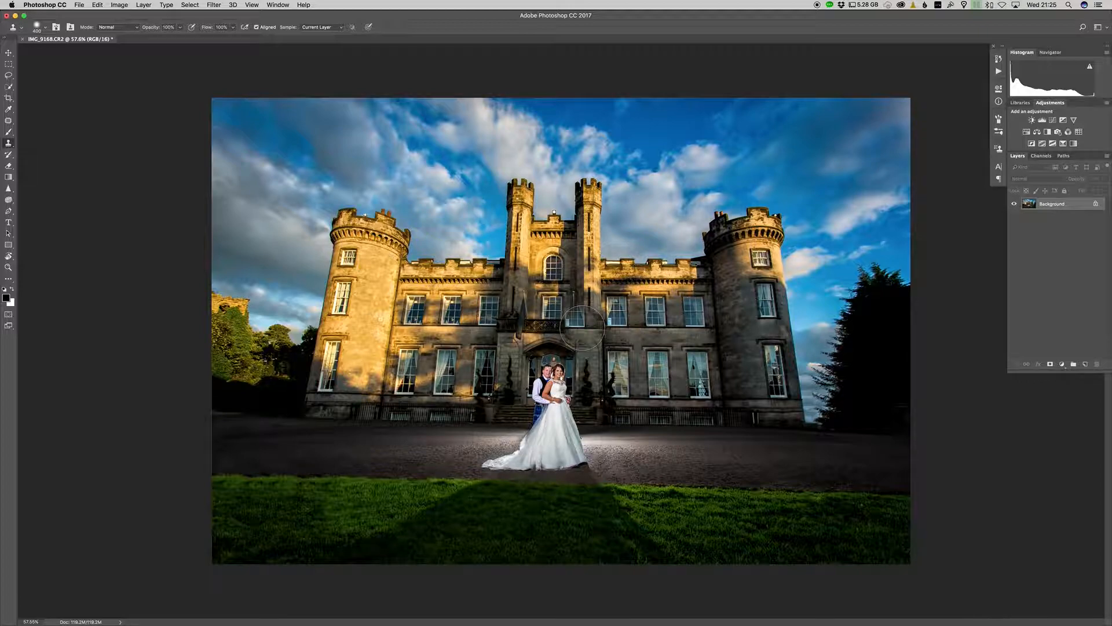
pyautogui.moveTo(379, 310); pyautogui.dragTo(396, 307)
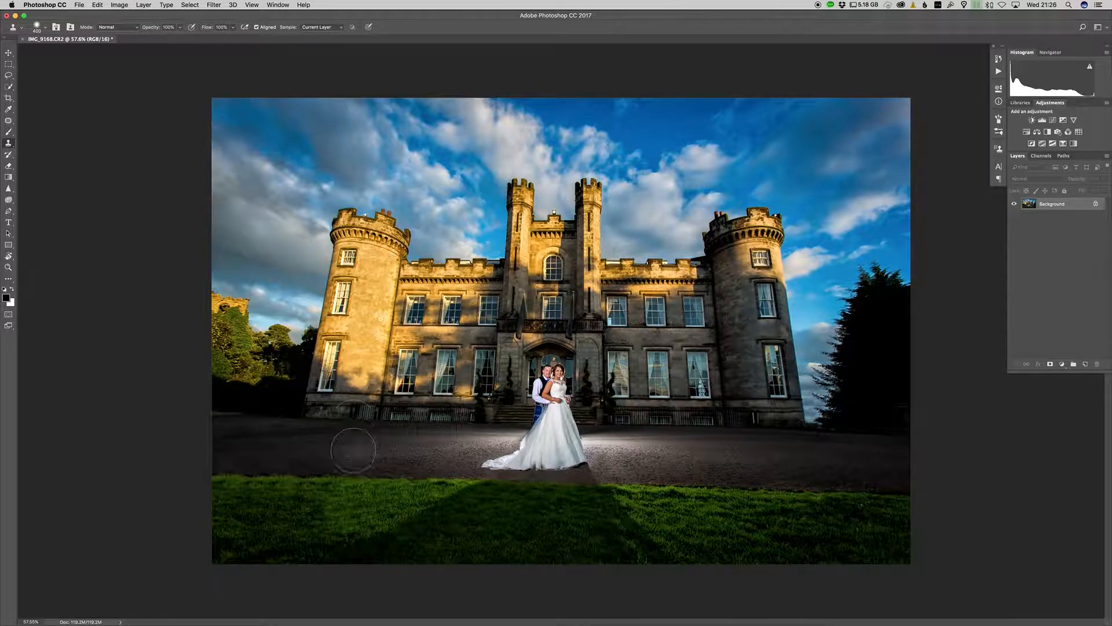
pyautogui.click(360, 364)
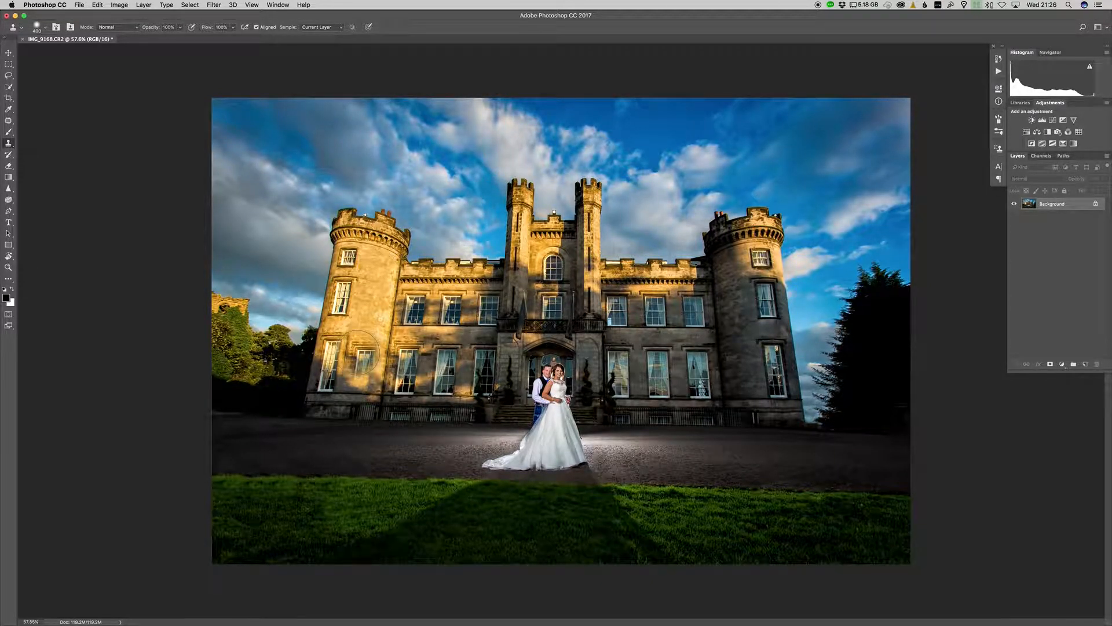
pyautogui.press('super+z')
pyautogui.click(364, 315)
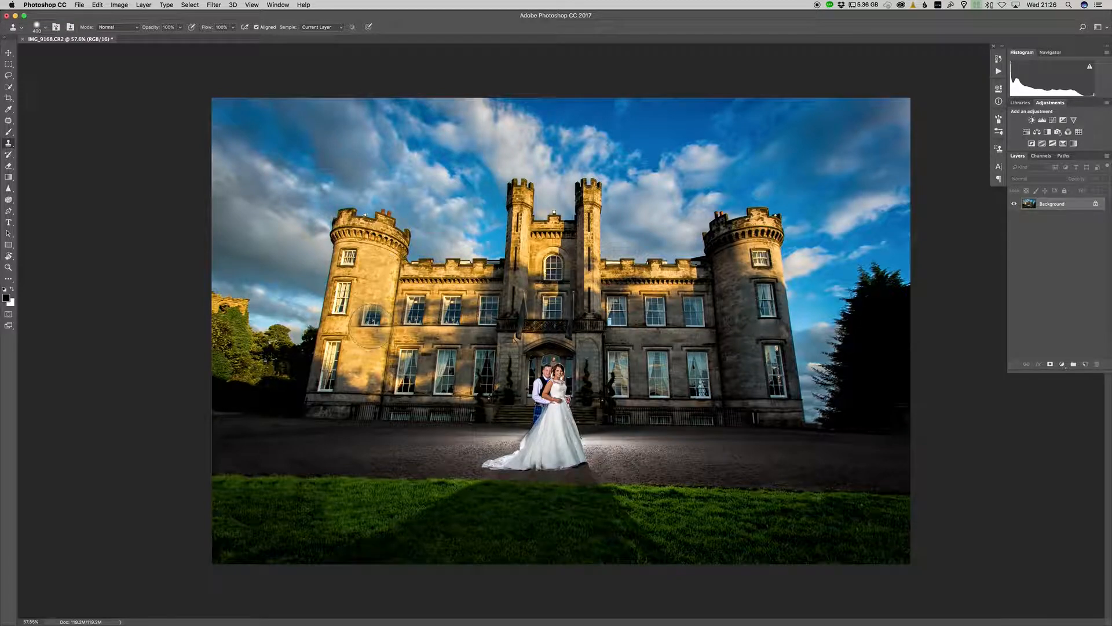
pyautogui.press('super+z')
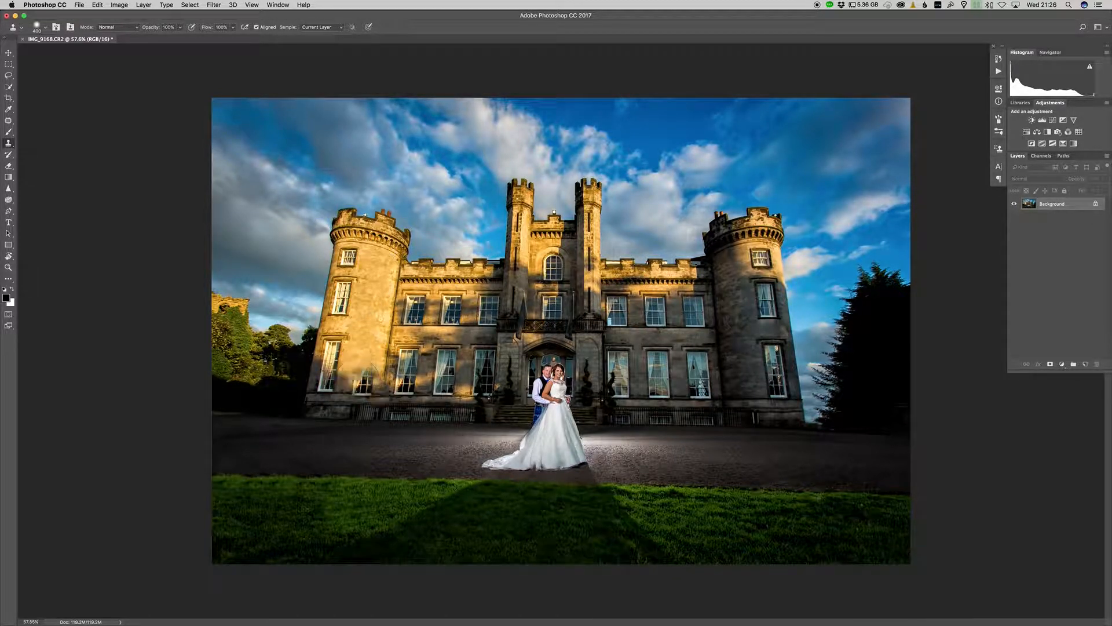